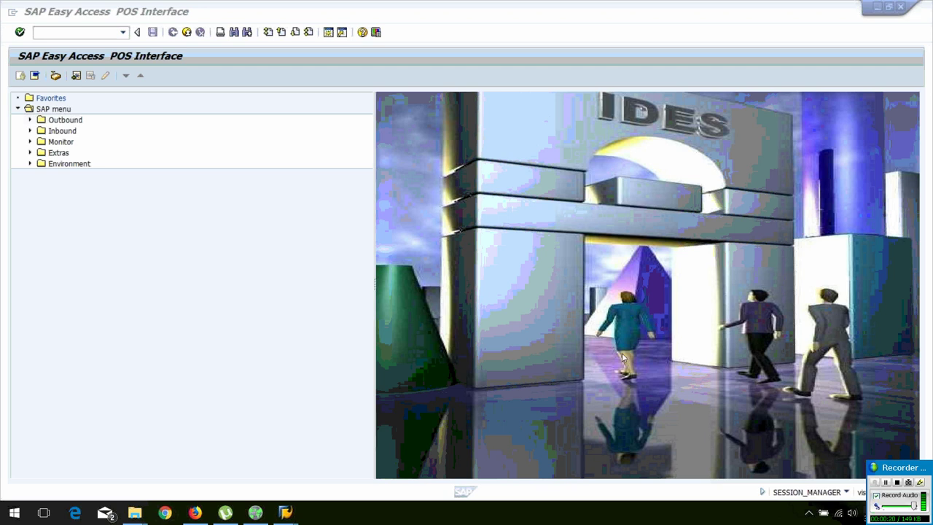
# - Switch to the Display IMG session and expand Sales and Distribution > POS Interface > Adjustments > Conversions
pyautogui.click(160, 371)
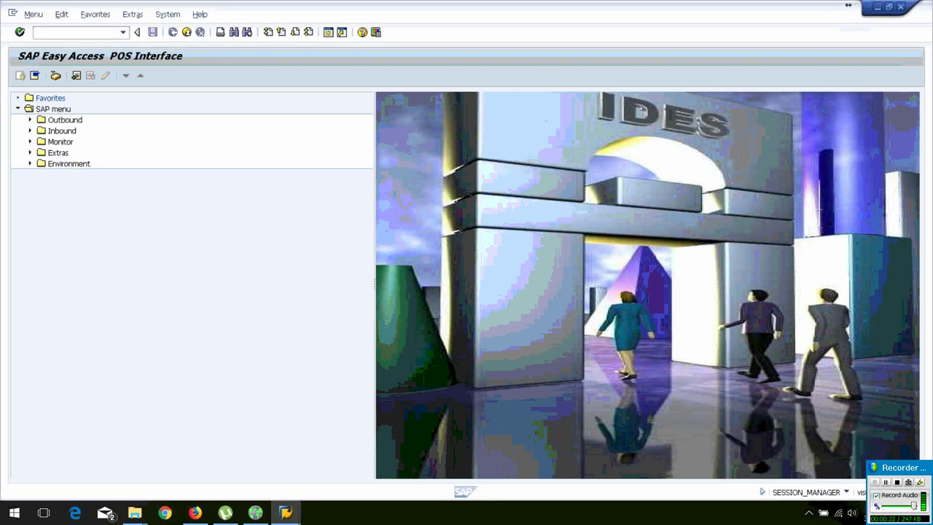
pyautogui.click(284, 513)
pyautogui.click(408, 462)
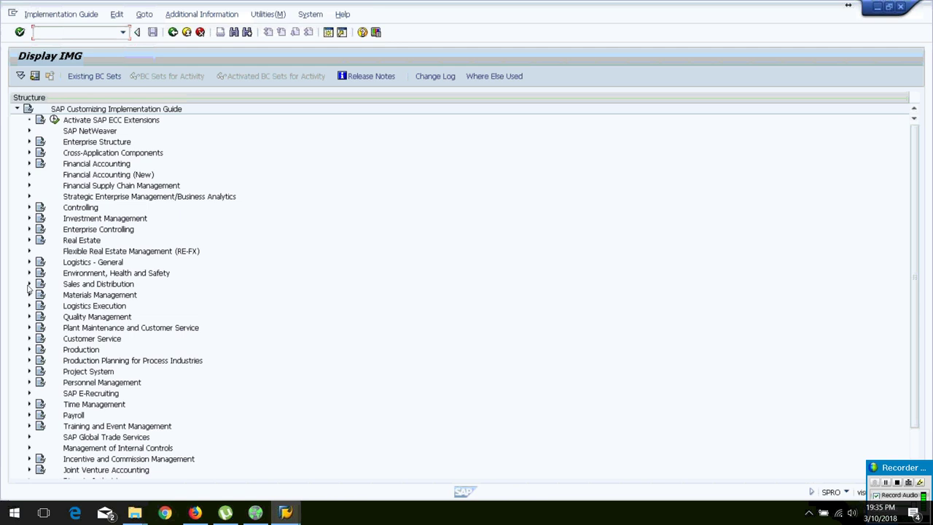
pyautogui.click(29, 284)
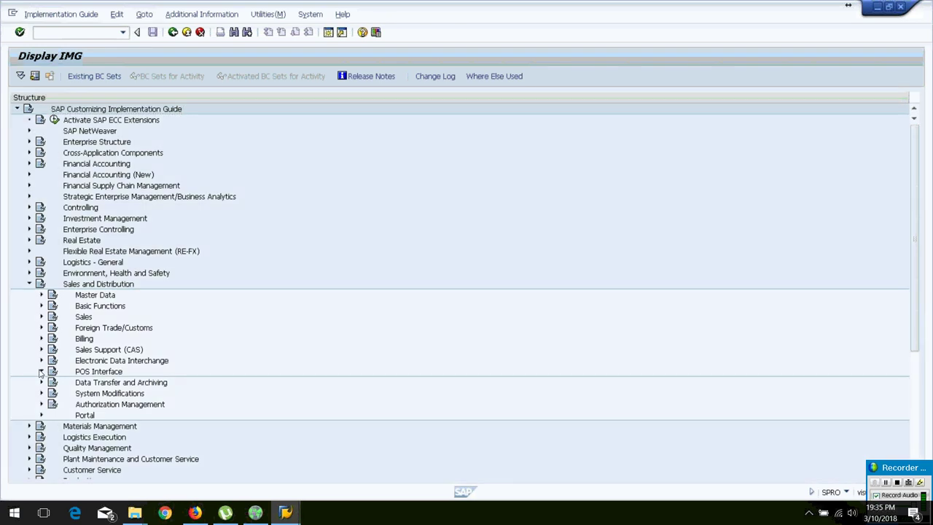
pyautogui.click(41, 371)
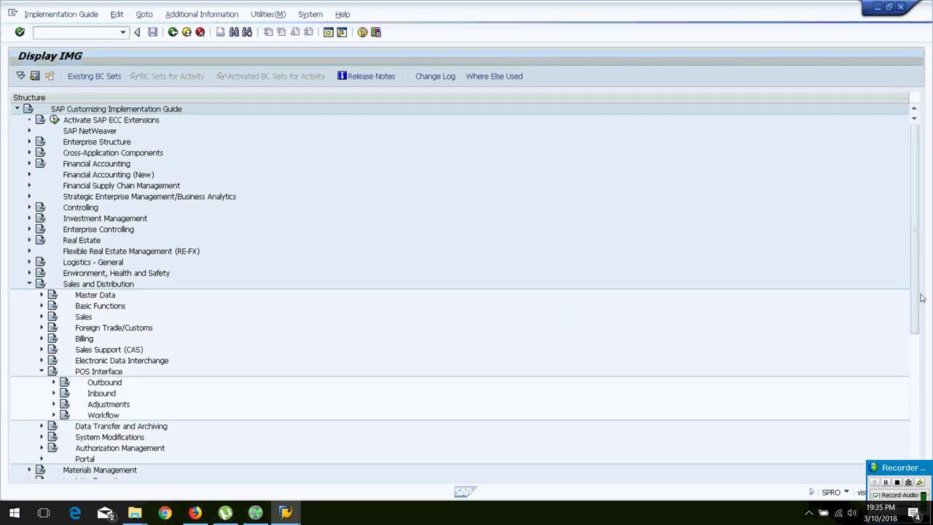
pyautogui.moveTo(918, 289); pyautogui.dragTo(908, 379)
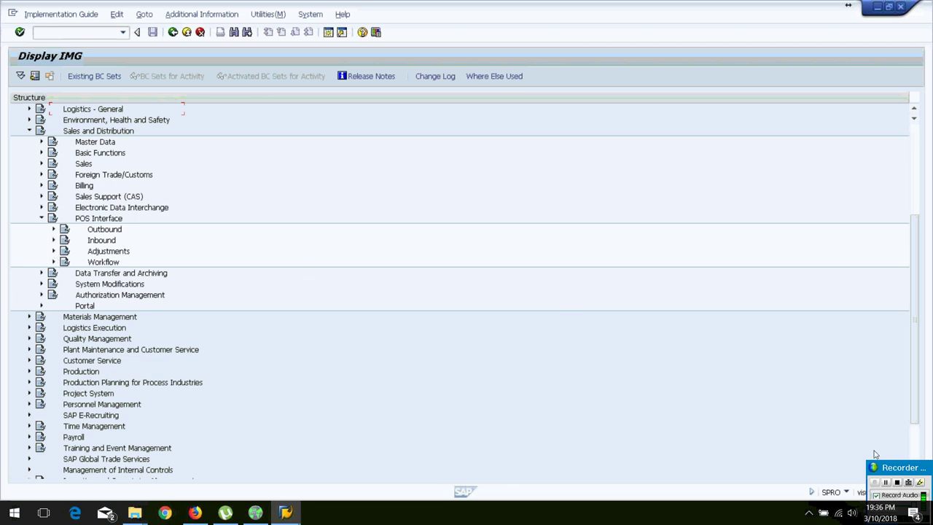
pyautogui.moveTo(886, 467); pyautogui.dragTo(884, 443)
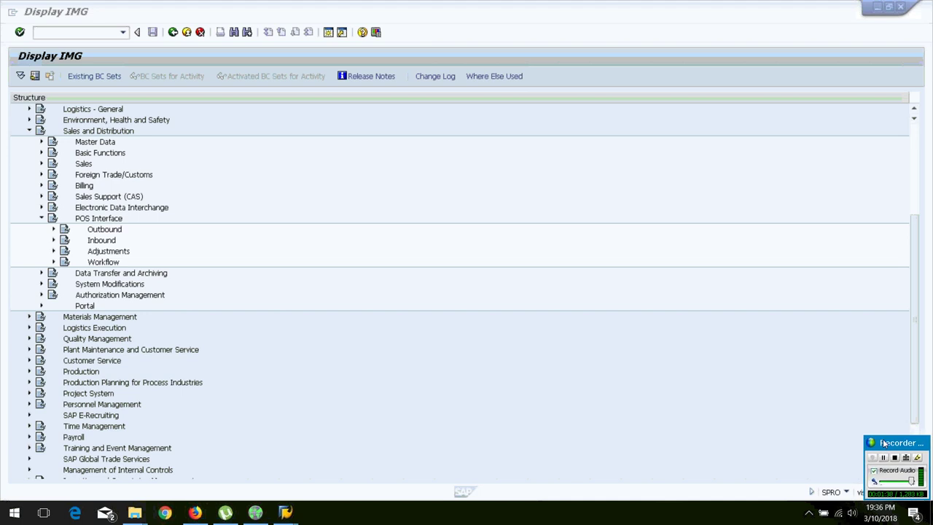
pyautogui.click(53, 251)
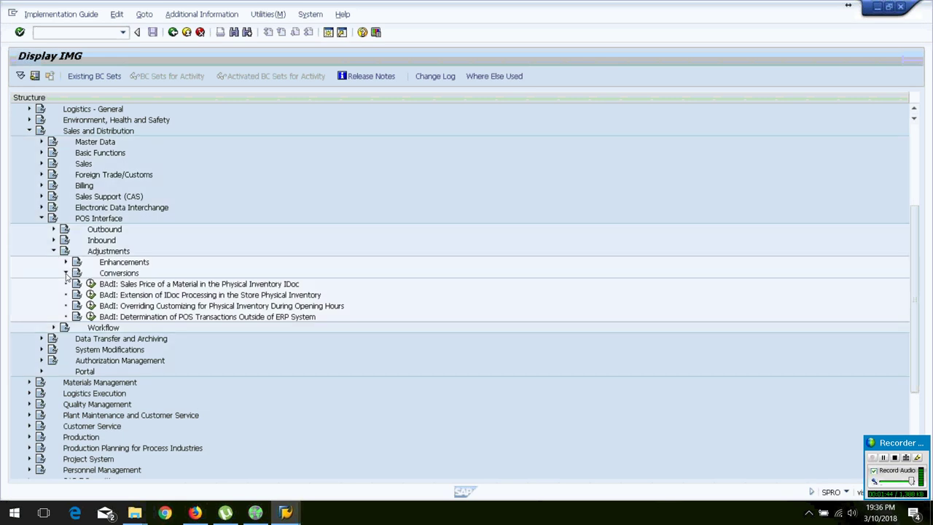
pyautogui.click(66, 272)
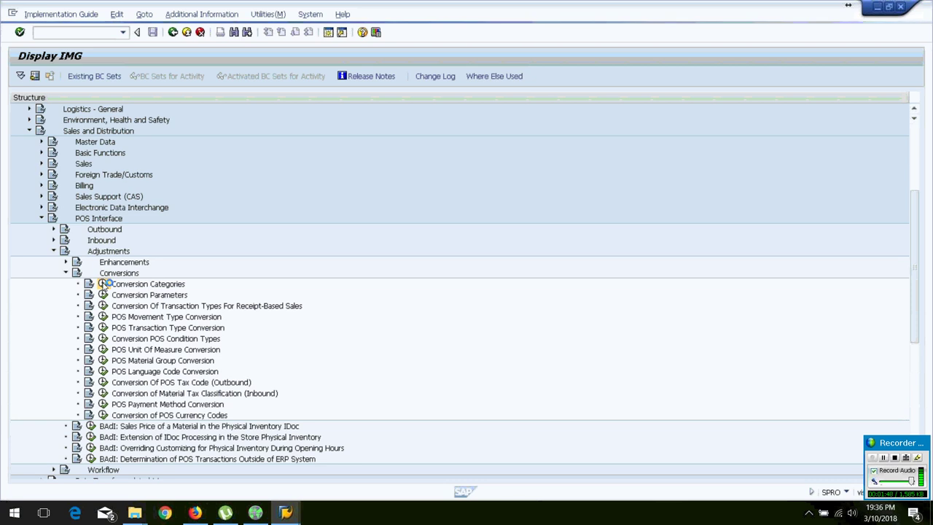
# - Review the existing entries in the Conversion Categories activity and return to the IMG structure
pyautogui.click(102, 283)
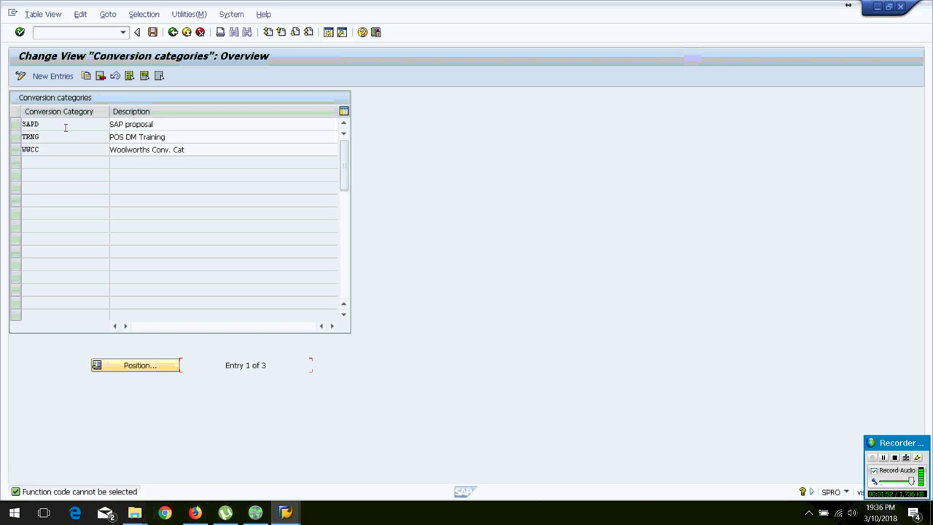
pyautogui.click(173, 32)
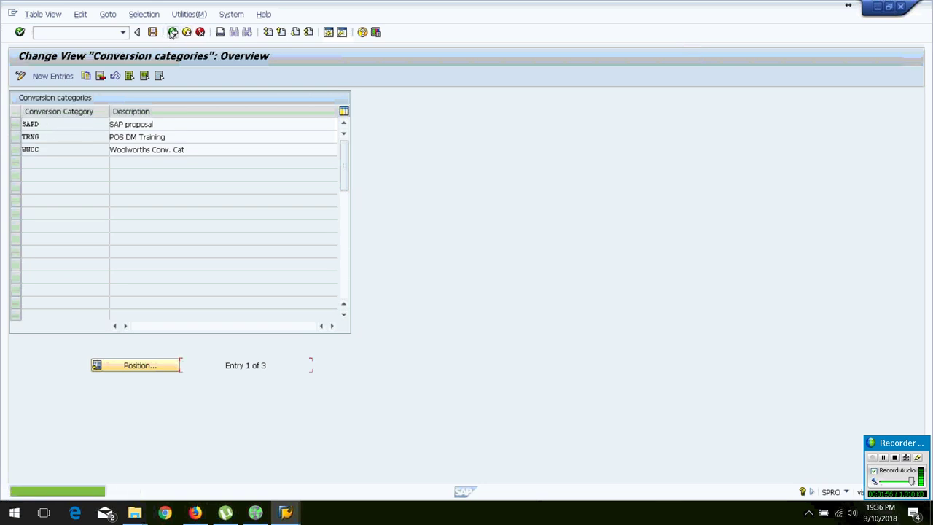
pyautogui.click(172, 32)
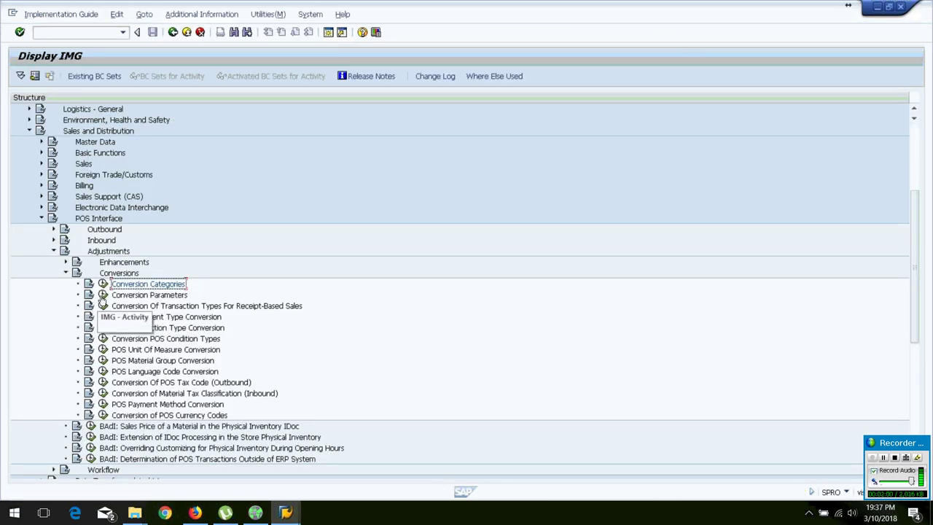
# - Open the Conversion Parameters activity and view the details of conversion categories SAPD and TRNG
pyautogui.click(103, 295)
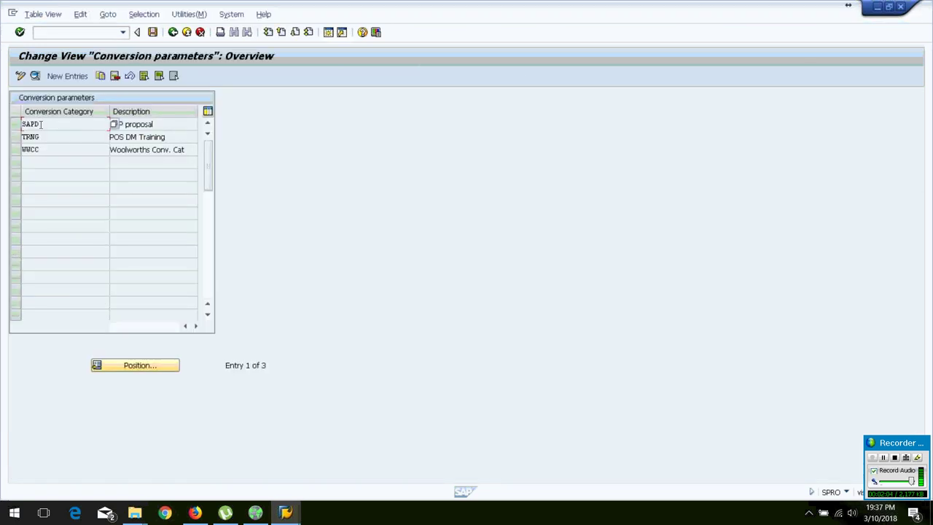
pyautogui.click(41, 123)
pyautogui.doubleClick(41, 123)
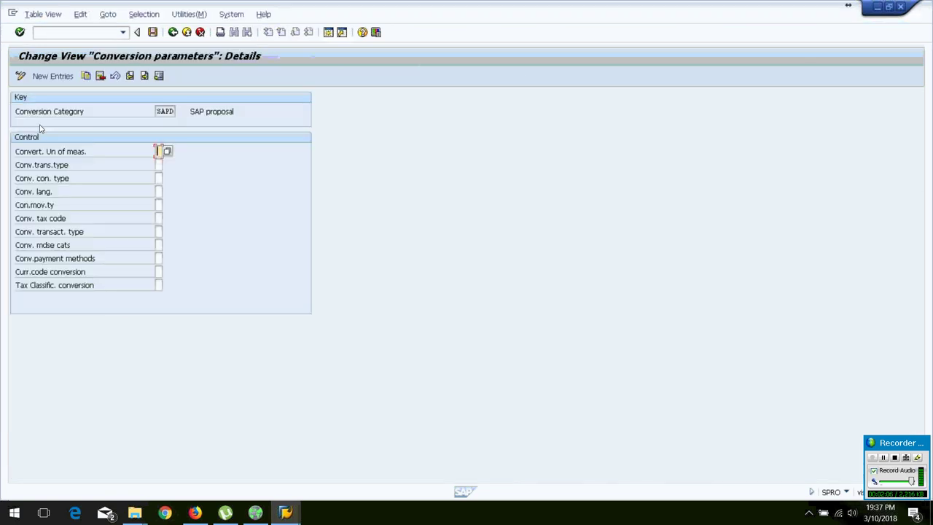
pyautogui.click(172, 32)
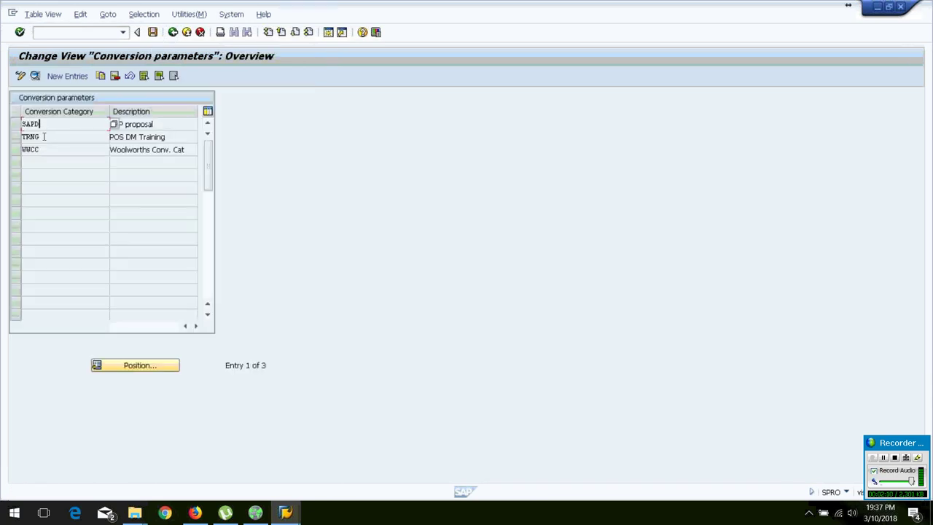
pyautogui.doubleClick(42, 141)
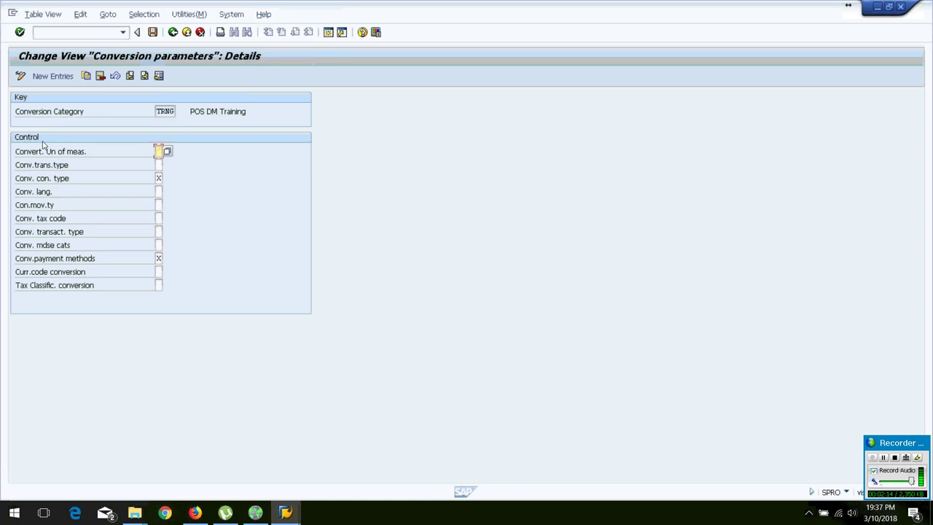
pyautogui.click(173, 32)
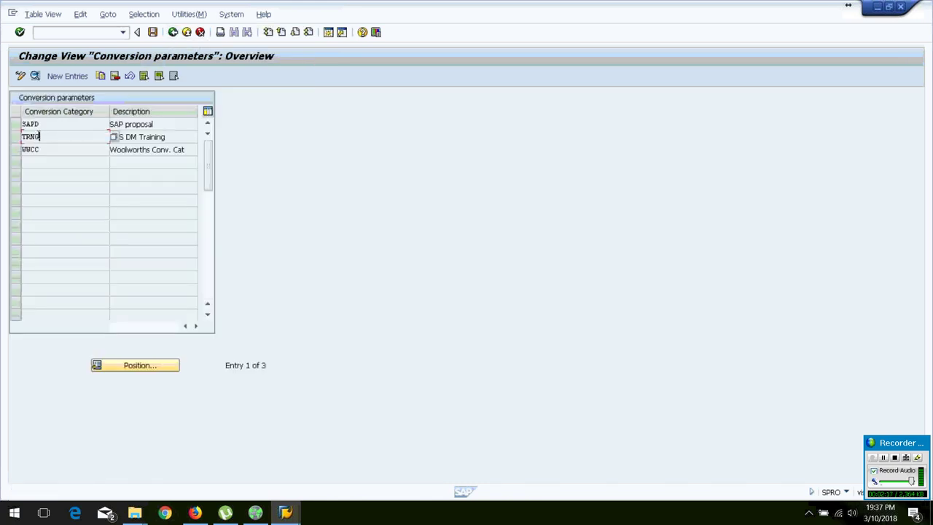
# - Examine each conversion control field in the TRNG category's details, from transaction type to tax classification, and return to the IMG structure
pyautogui.doubleClick(33, 137)
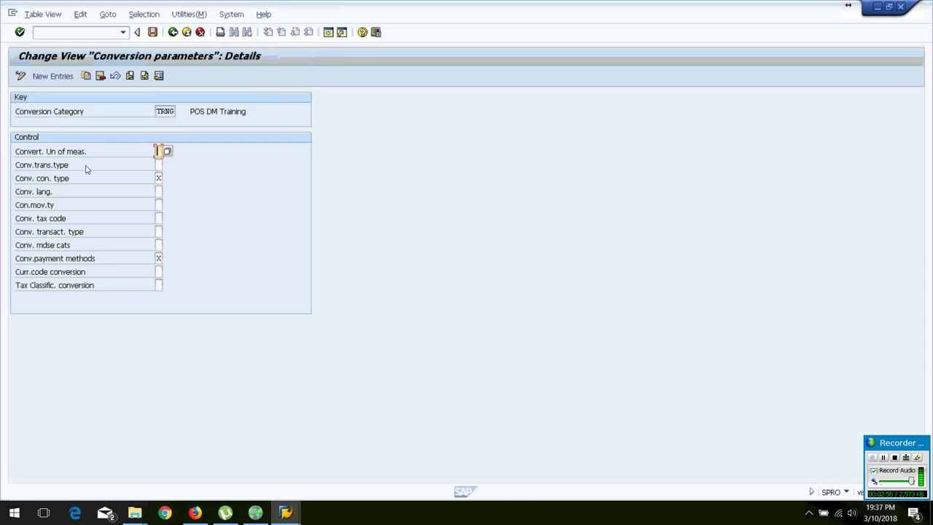
pyautogui.click(158, 164)
pyautogui.click(158, 178)
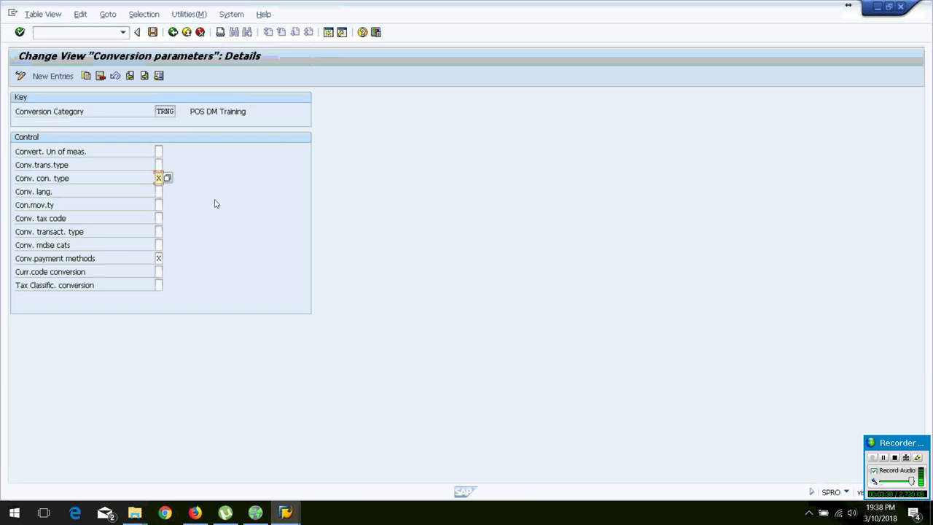
pyautogui.click(158, 205)
pyautogui.click(158, 232)
pyautogui.click(159, 247)
pyautogui.click(158, 259)
pyautogui.click(158, 272)
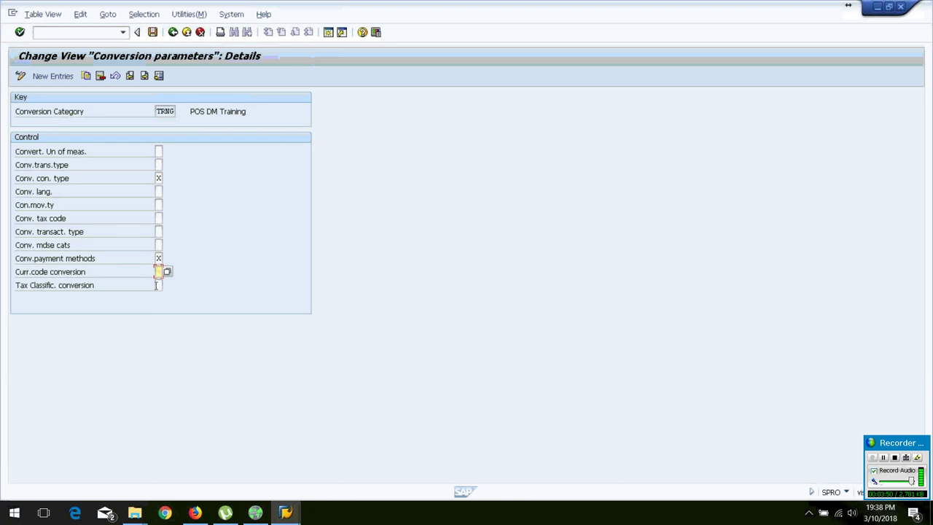
pyautogui.click(157, 285)
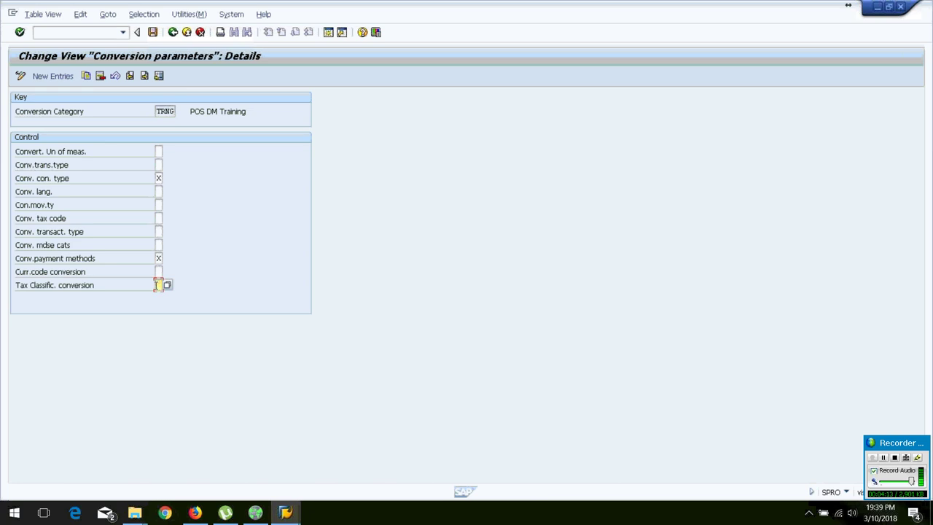
pyautogui.press('Up')
pyautogui.press('Up')
pyautogui.press('Up')
pyautogui.press('Up')
pyautogui.press('Up')
pyautogui.press('Up')
pyautogui.press('Up')
pyautogui.press('Up')
pyautogui.click(173, 32)
pyautogui.click(173, 32)
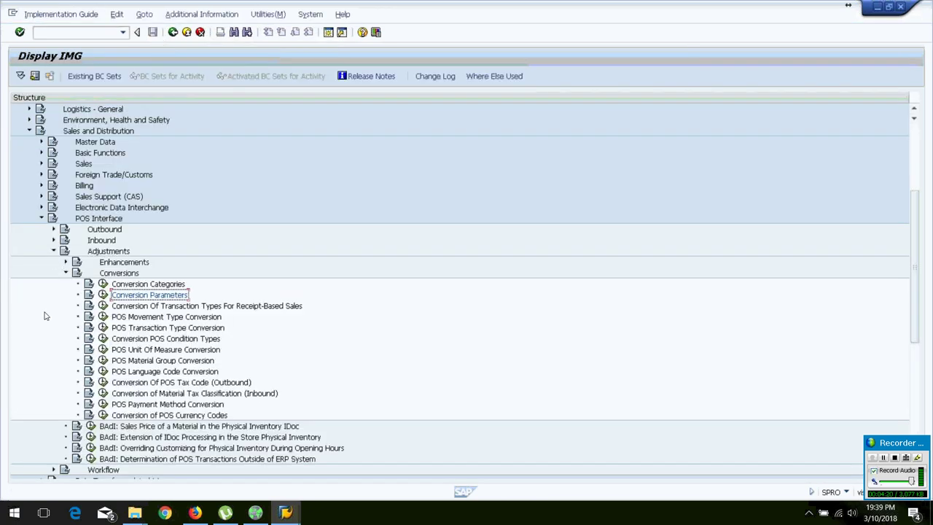
# - Open Conversion of Transaction Types for Receipt-Based Sales, accept the RoboBasket confirmation sheet, and select the three TRNG rows
pyautogui.click(104, 308)
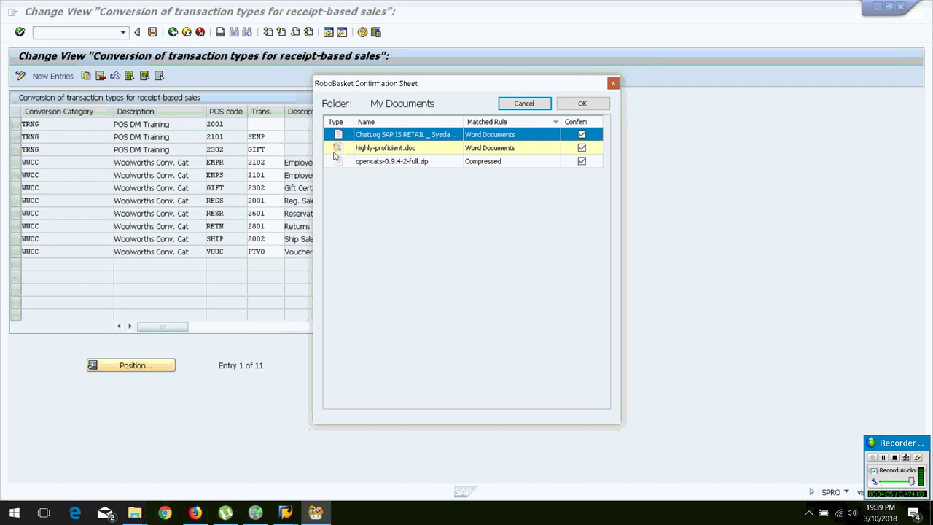
pyautogui.click(562, 106)
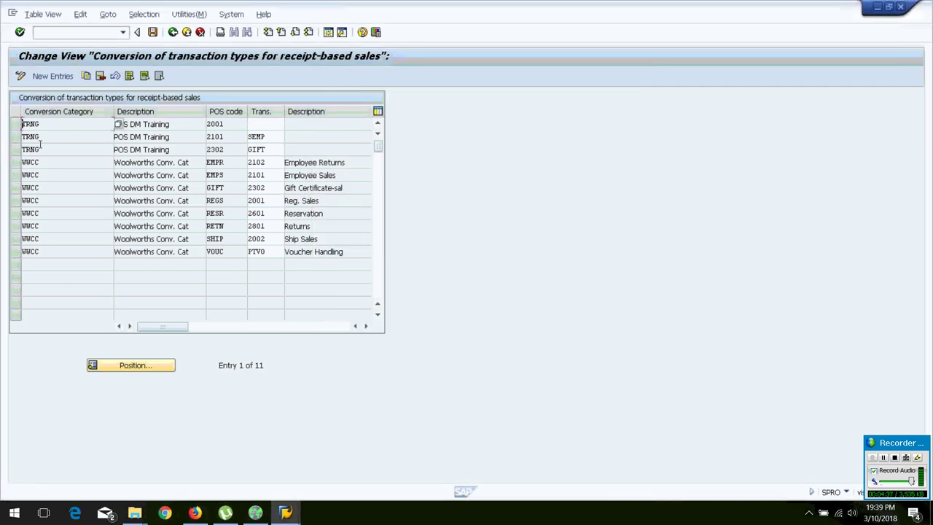
pyautogui.click(15, 124)
pyautogui.click(16, 136)
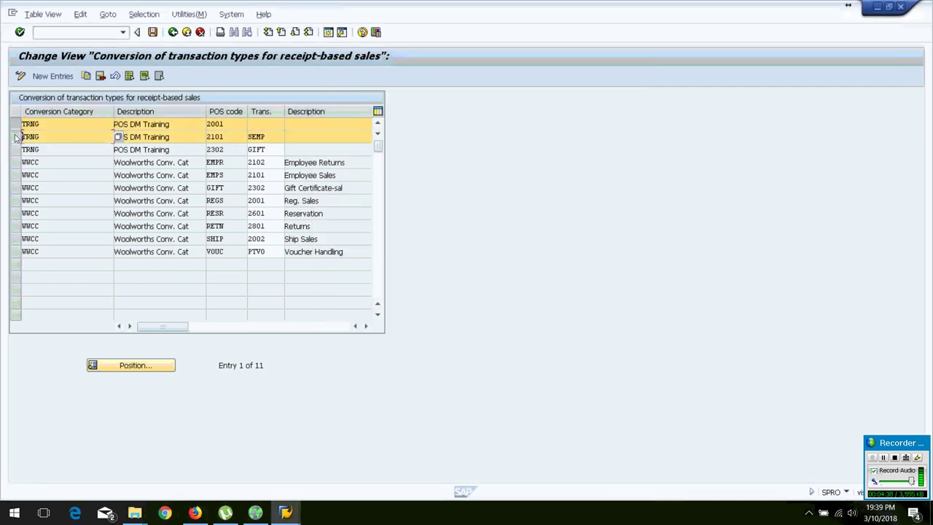
pyautogui.click(15, 149)
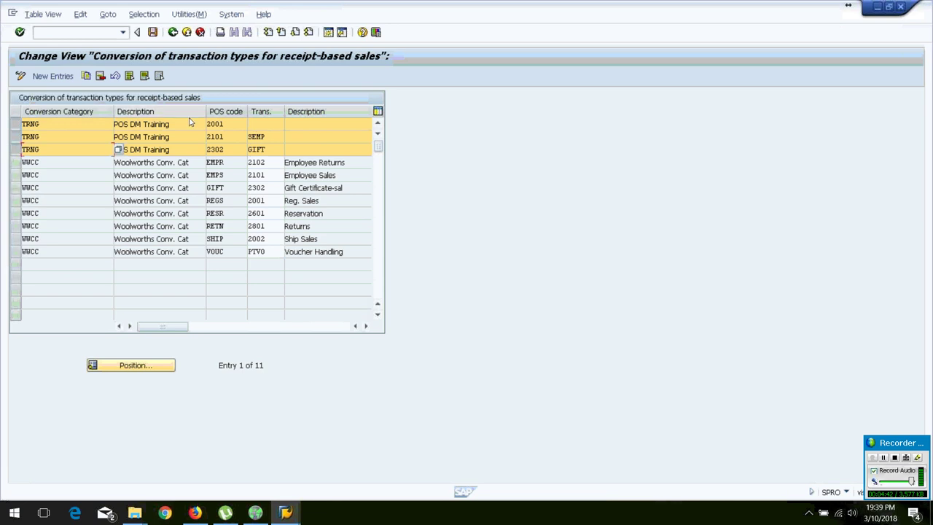
# - Examine how POS codes map to transaction types in the TRNG rows and the VOUC row, and return to the IMG structure
pyautogui.click(226, 123)
pyautogui.click(269, 149)
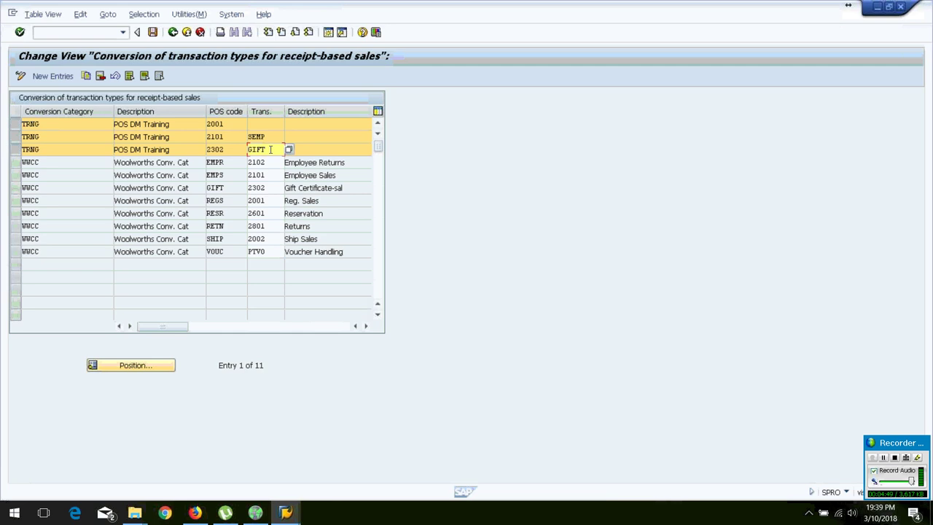
pyautogui.click(237, 149)
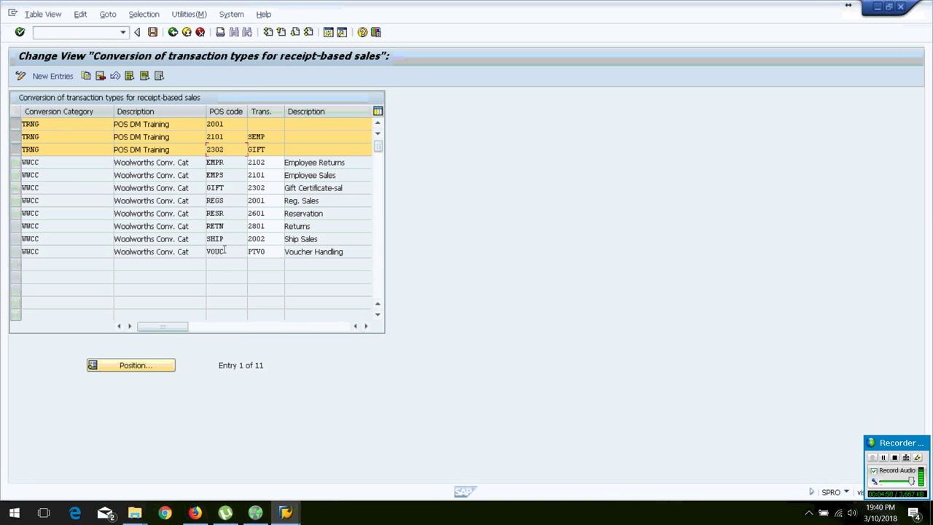
pyautogui.click(267, 251)
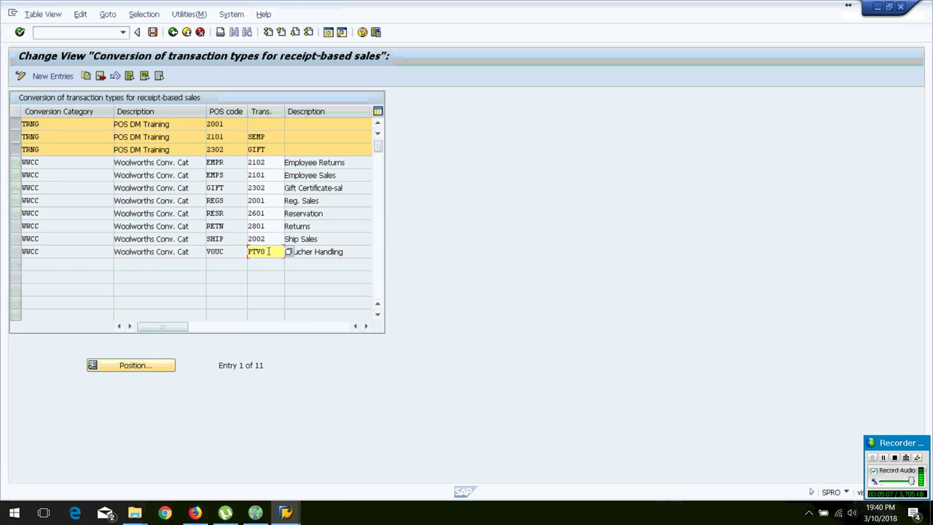
pyautogui.click(234, 252)
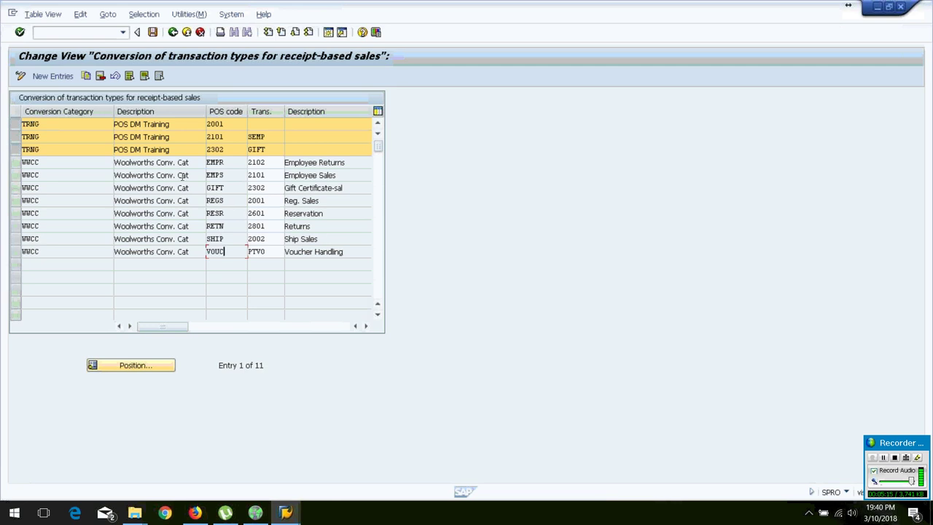
pyautogui.click(173, 34)
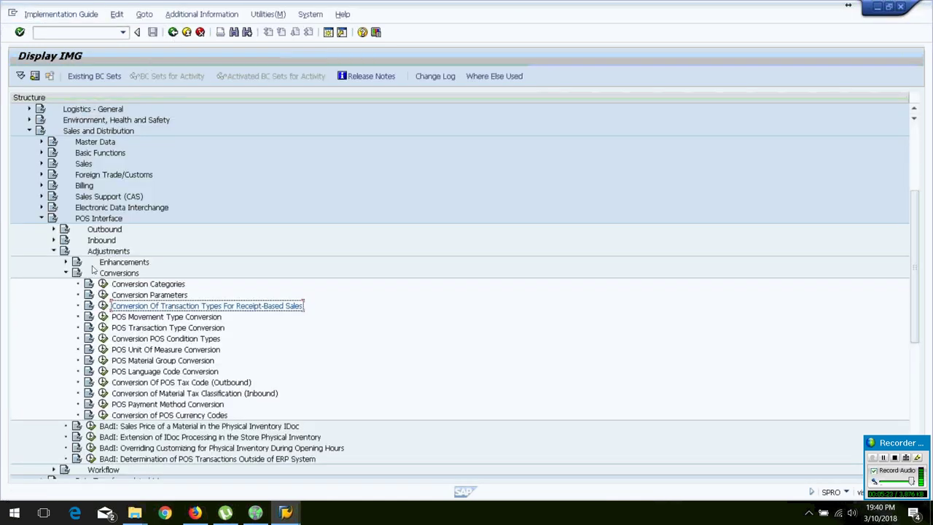
# - Open POS Movement Type Conversion and enter a new row for category TRNG mapping POS movement 001 to movement type 251
pyautogui.click(104, 316)
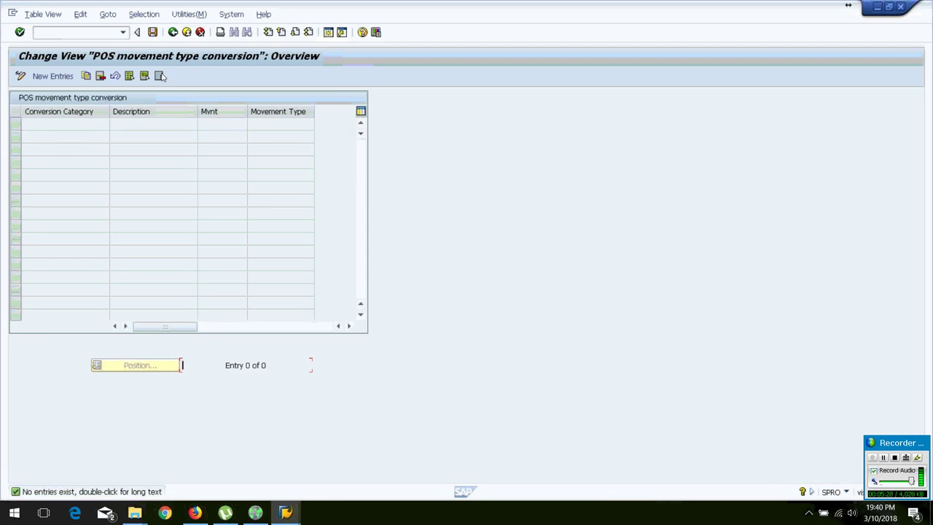
pyautogui.click(59, 77)
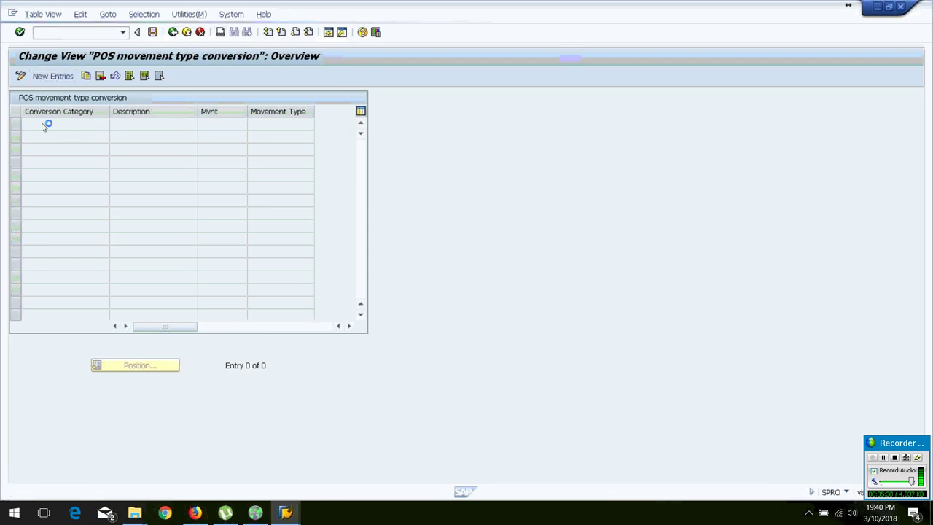
pyautogui.write('1')
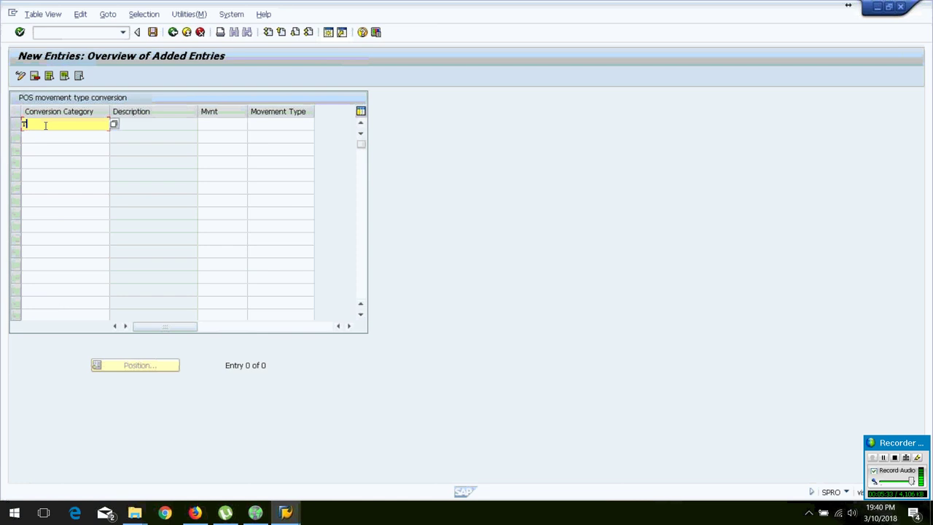
pyautogui.write('RNG')
pyautogui.press('Tab')
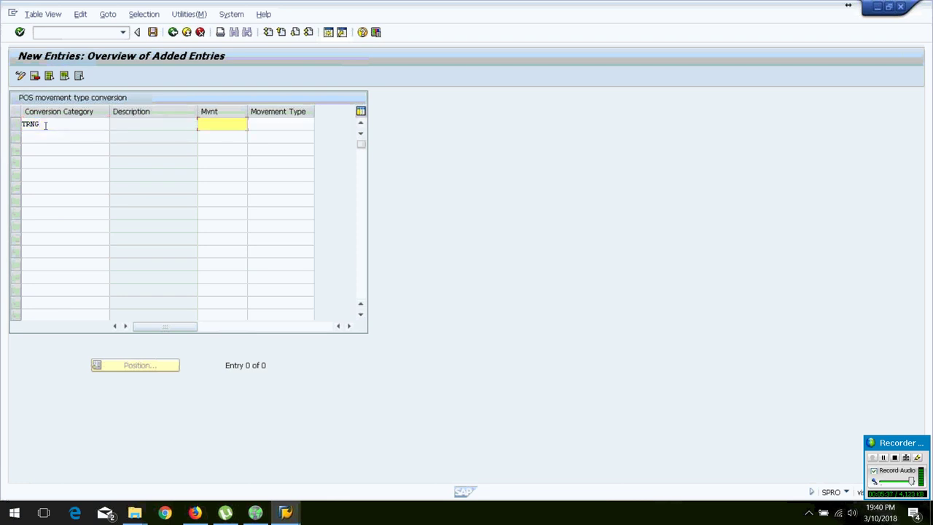
pyautogui.press('Tab')
pyautogui.write('2')
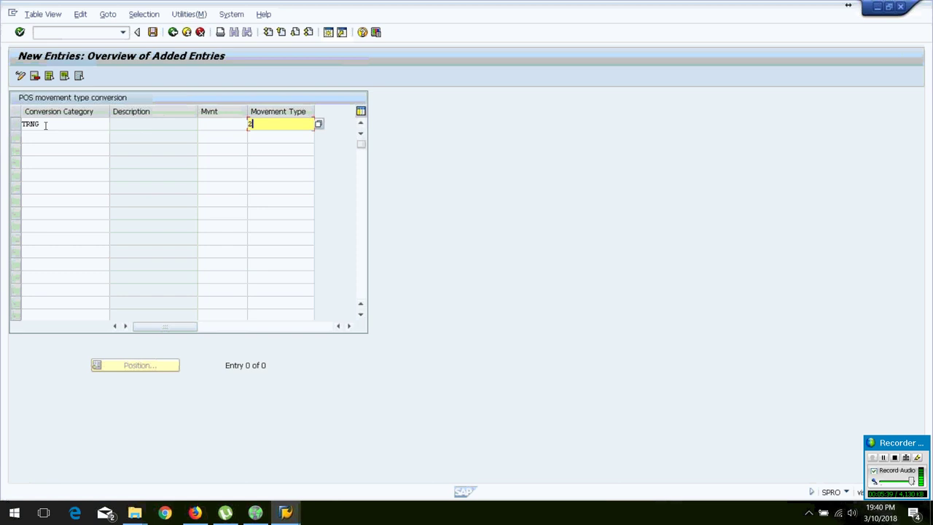
pyautogui.write('51')
pyautogui.hotkey('shift', 'Tab')
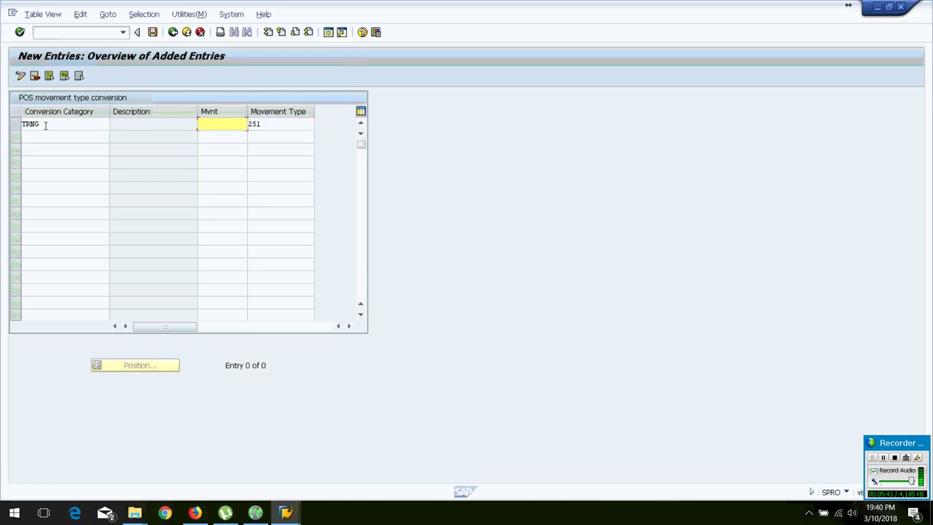
pyautogui.write('001')
pyautogui.press('Return')
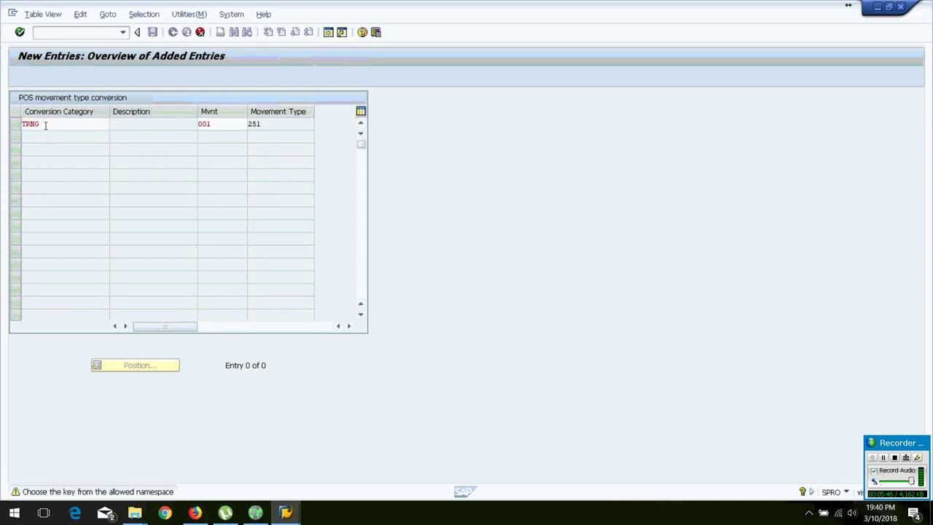
pyautogui.press('Return')
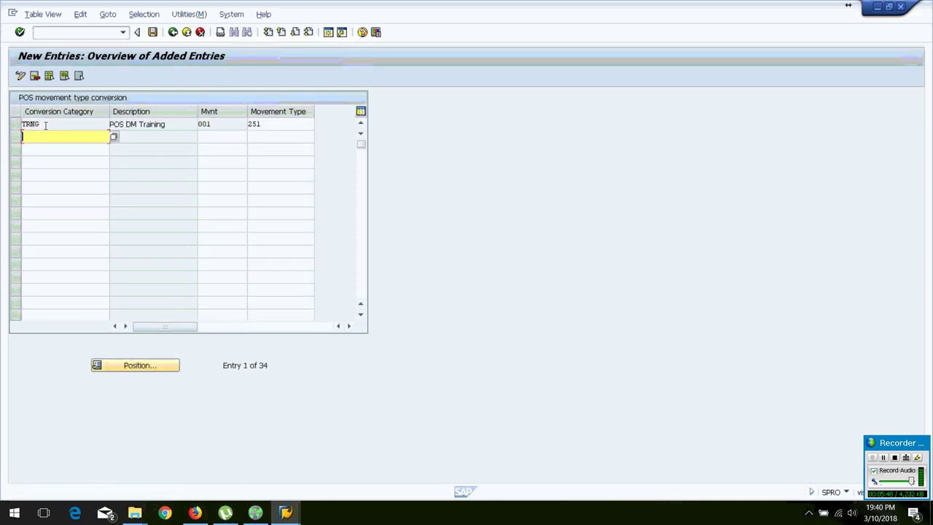
pyautogui.click(266, 135)
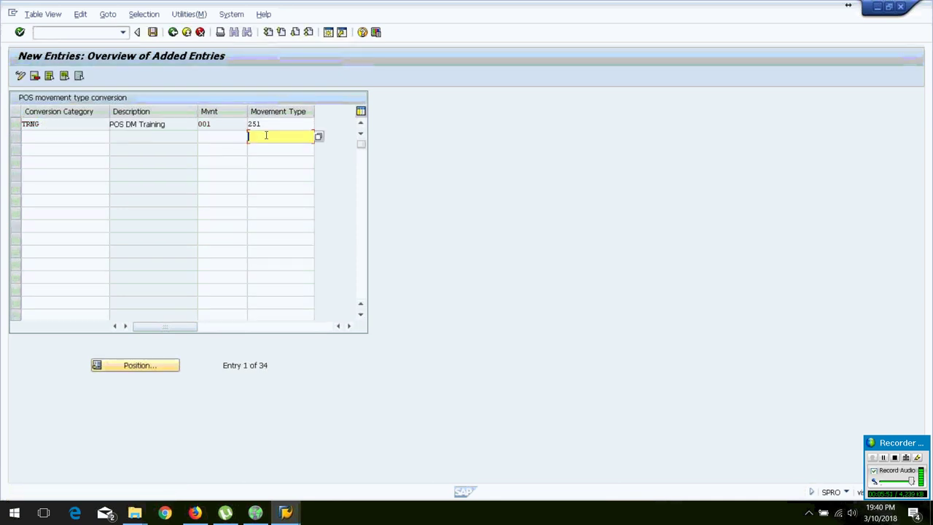
pyautogui.click(223, 127)
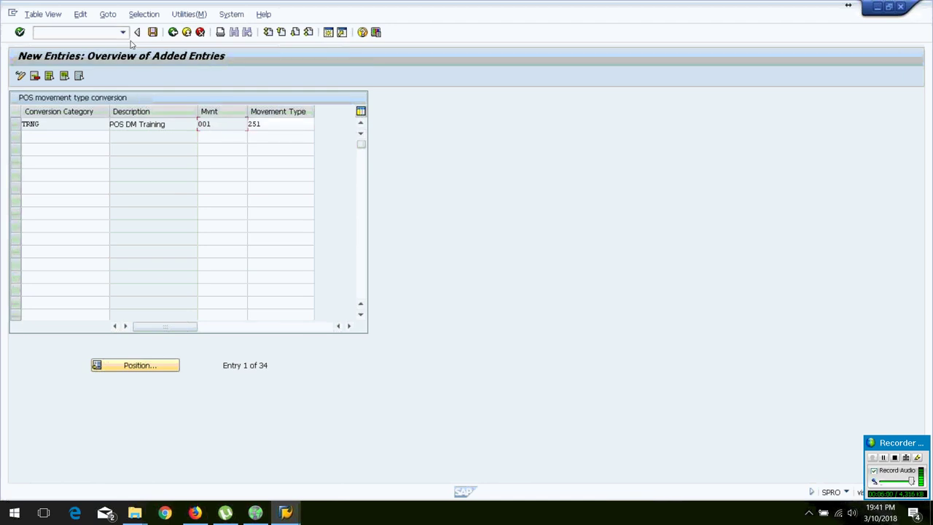
# - Leave the POS movement type conversion and discard the unsaved TRNG entry
pyautogui.click(172, 33)
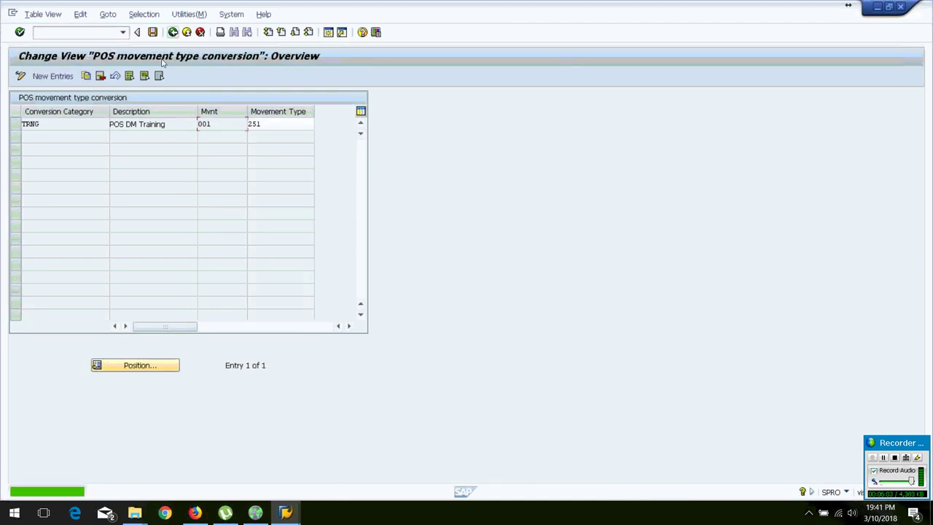
pyautogui.click(173, 33)
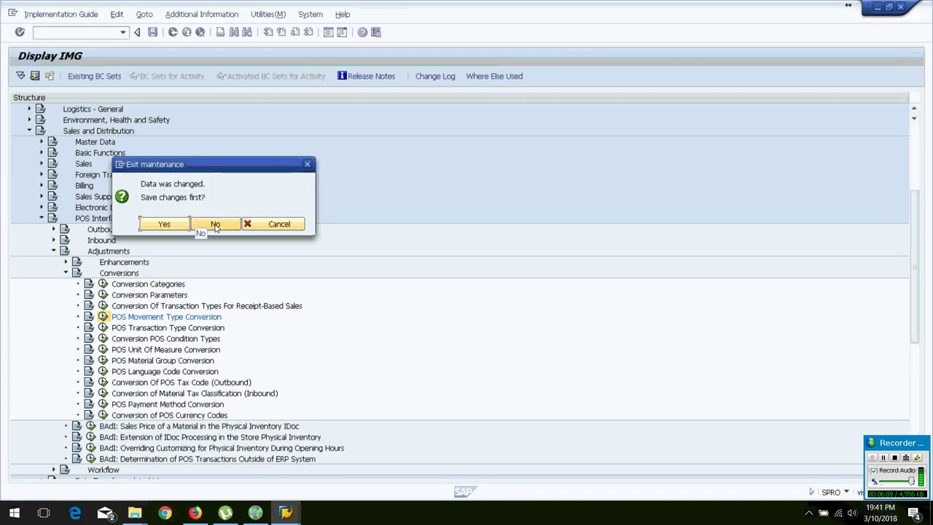
pyautogui.click(216, 225)
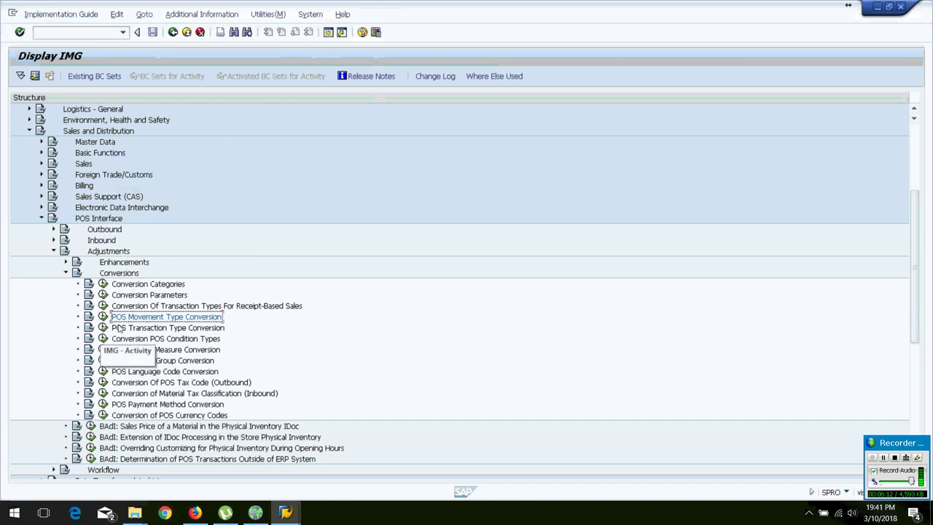
# - View the POS Transaction Type Conversion and the Conversion POS Condition Types entries, and return to the IMG structure
pyautogui.click(104, 328)
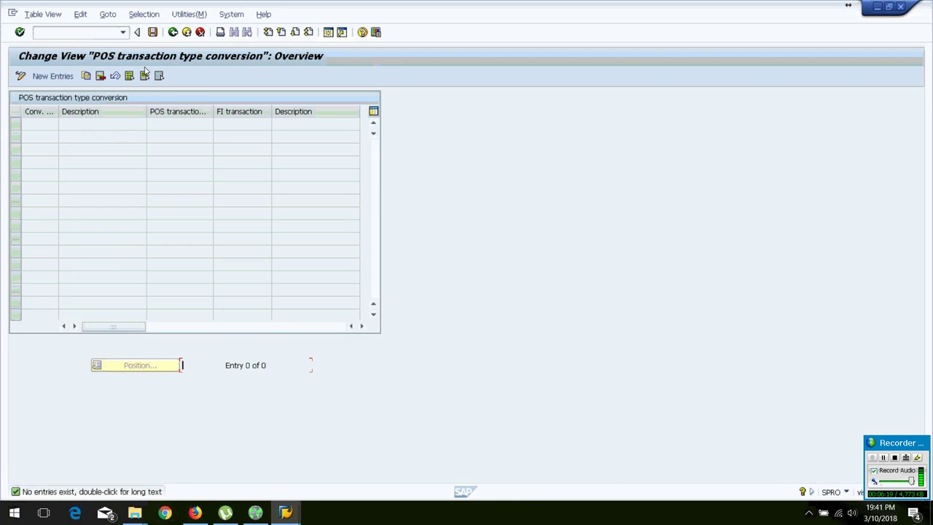
pyautogui.click(174, 32)
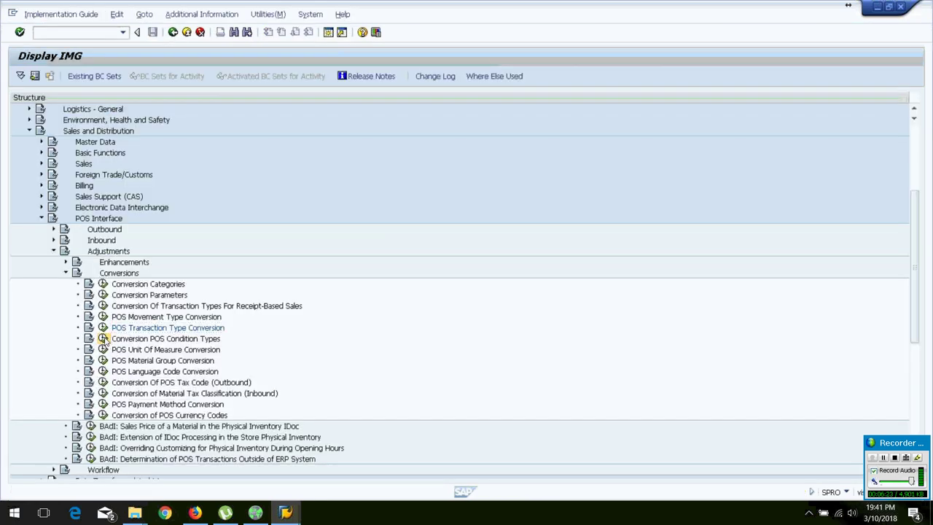
pyautogui.click(102, 339)
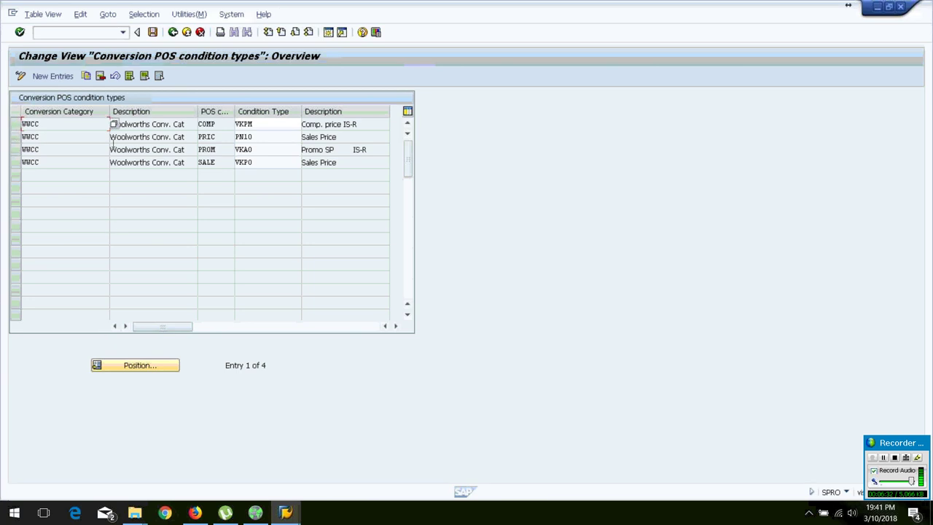
pyautogui.click(199, 162)
pyautogui.click(173, 32)
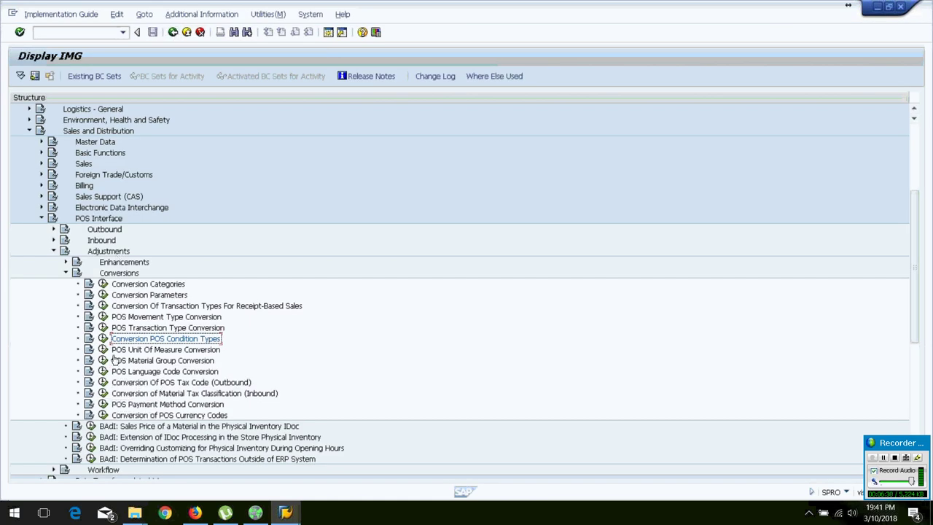
# - Examine how POS units of measure map to internal units in POS Unit of Measure Conversion, and return to the IMG structure
pyautogui.click(103, 349)
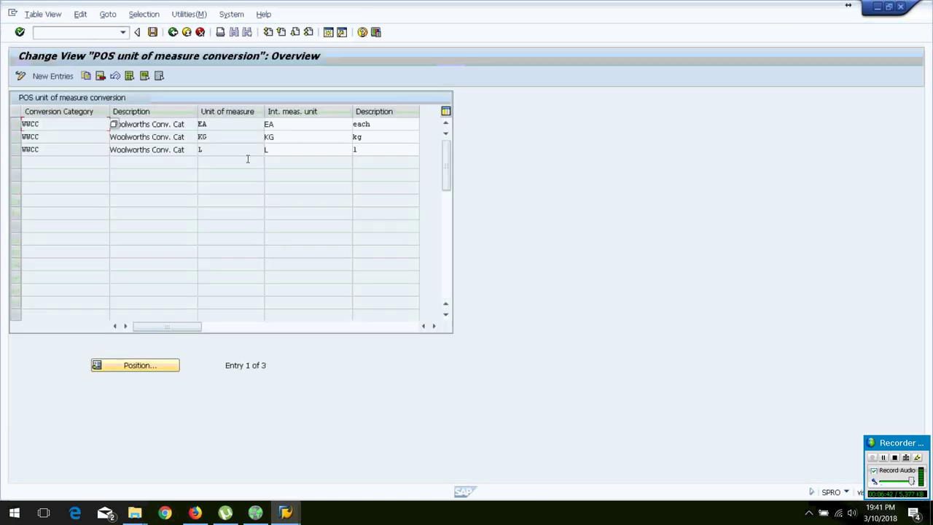
pyautogui.click(240, 129)
pyautogui.click(281, 125)
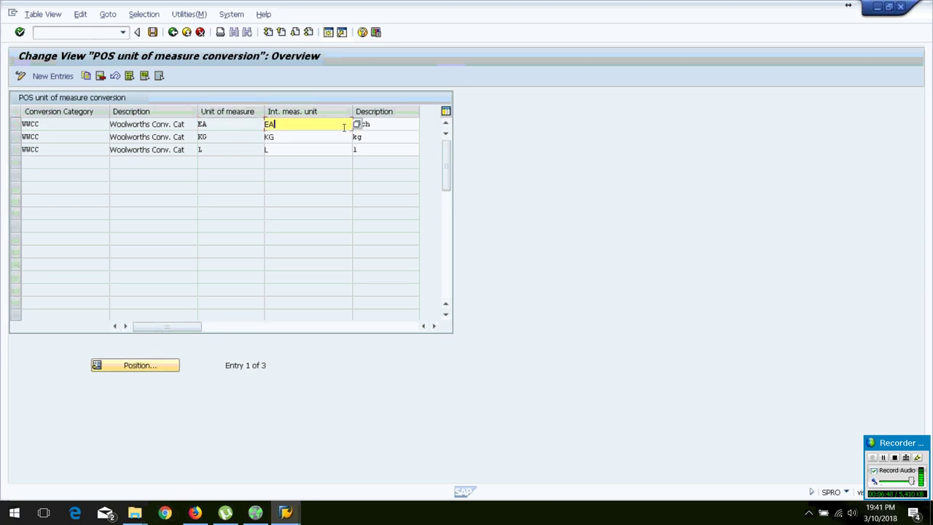
pyautogui.click(318, 137)
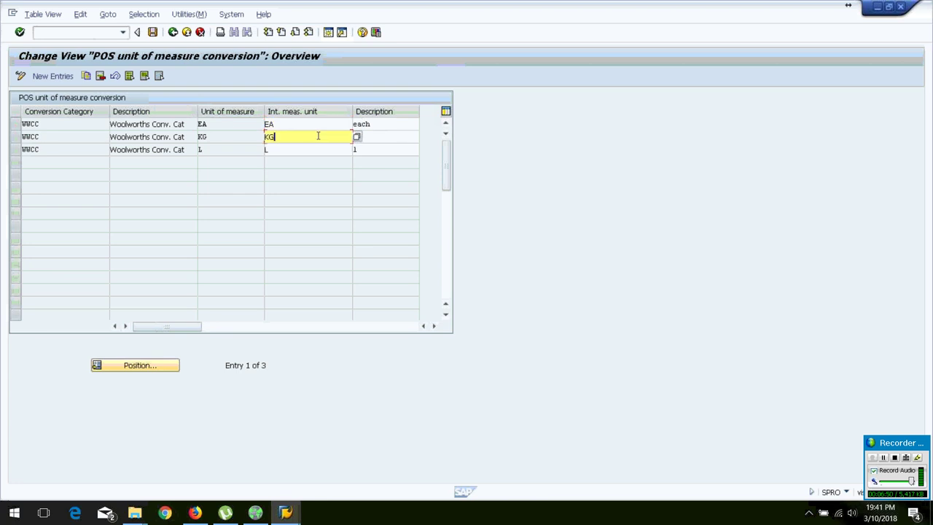
pyautogui.click(368, 124)
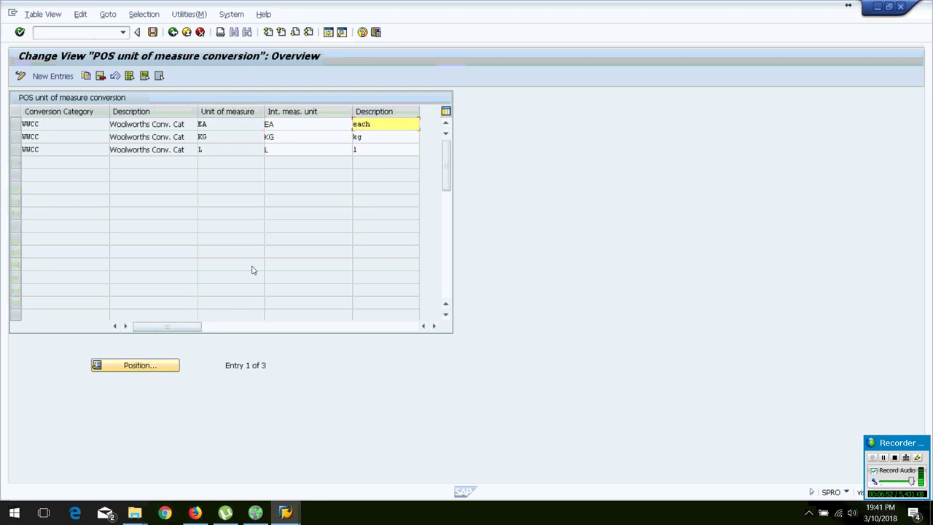
pyautogui.click(227, 127)
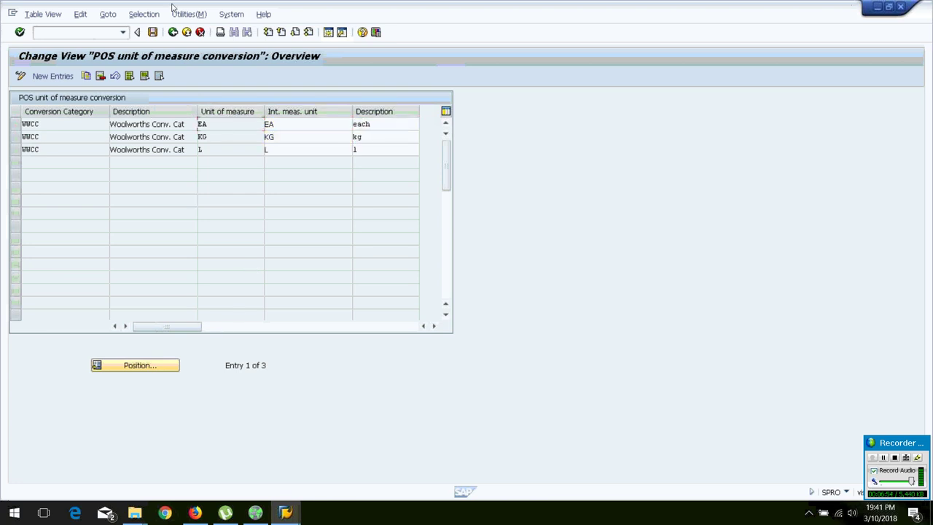
pyautogui.click(173, 32)
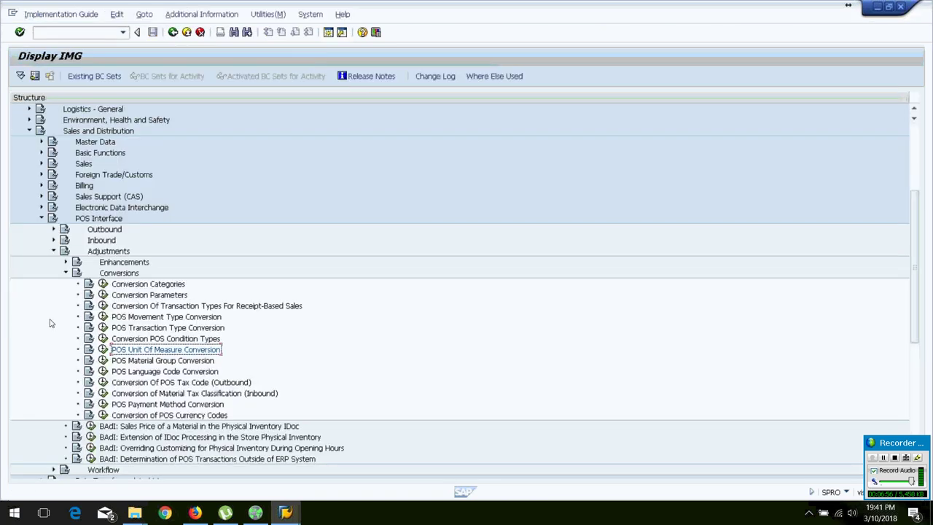
# - View the POS Material Group Conversion table and the Conversion Parameters overview, returning to the IMG structure after each
pyautogui.click(103, 360)
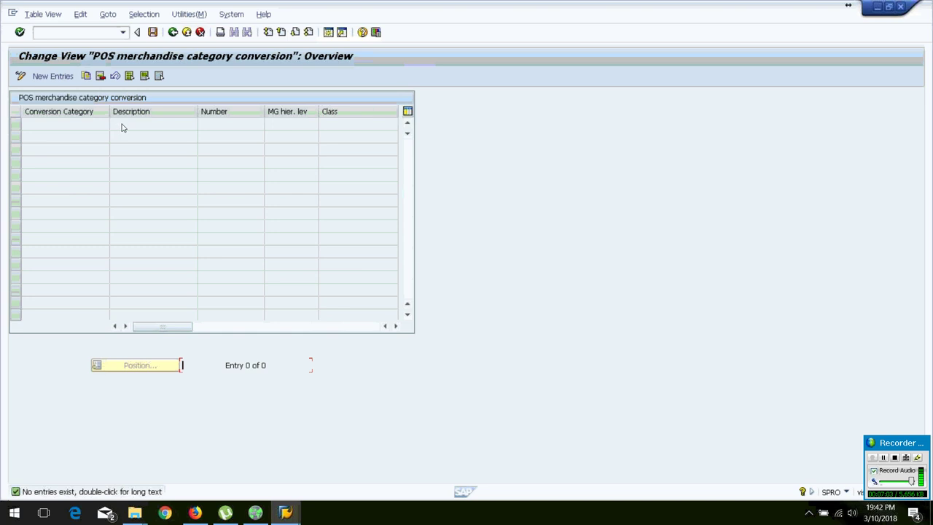
pyautogui.click(173, 36)
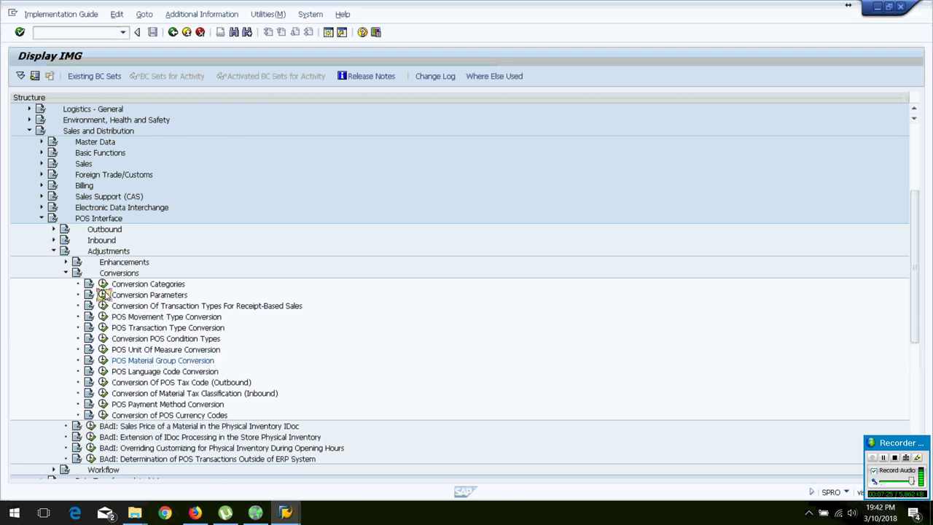
pyautogui.click(103, 294)
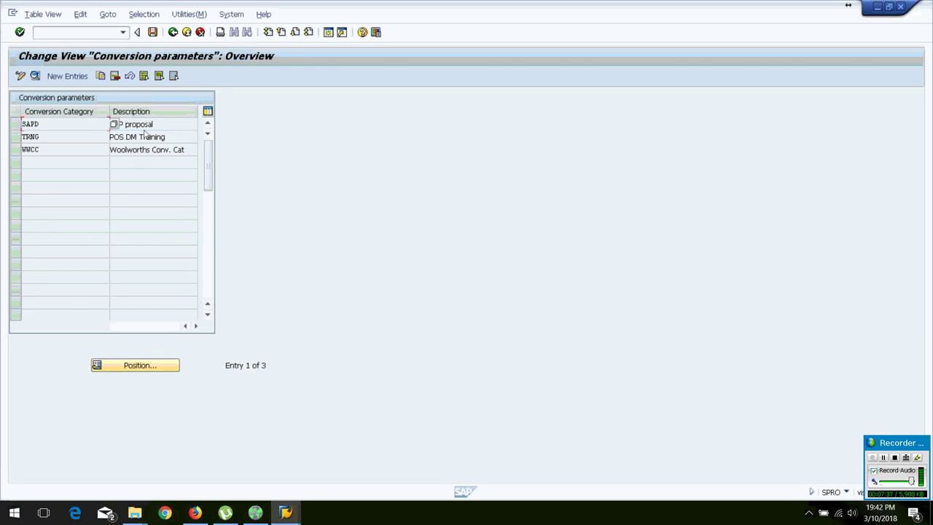
pyautogui.click(172, 33)
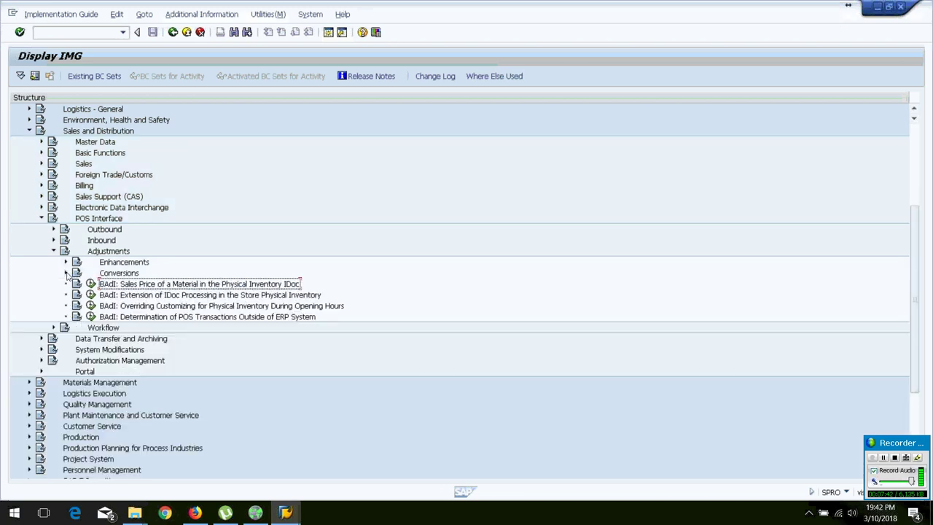
# - Collapse the Conversions and Adjustments nodes, and open the SAPD profile under Outbound > Maintain Profile for POS Outbound
pyautogui.click(65, 273)
pyautogui.click(54, 251)
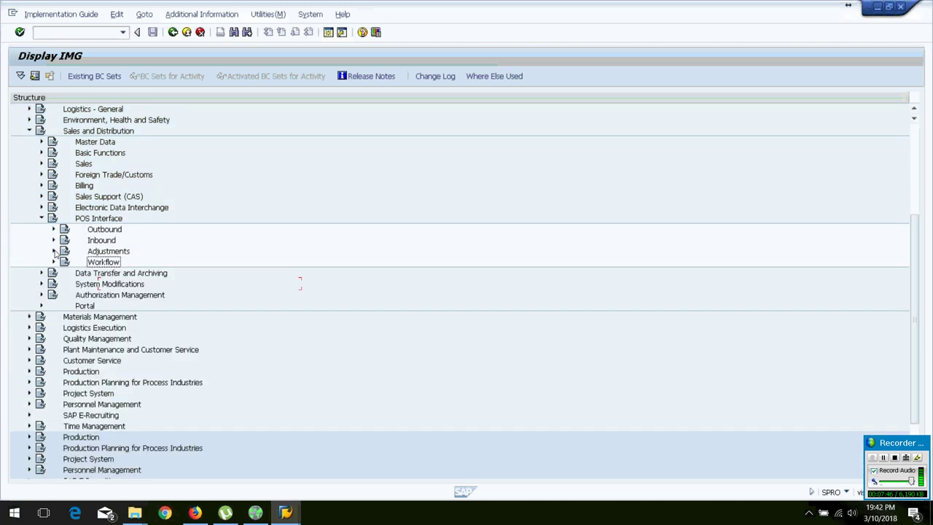
pyautogui.click(53, 229)
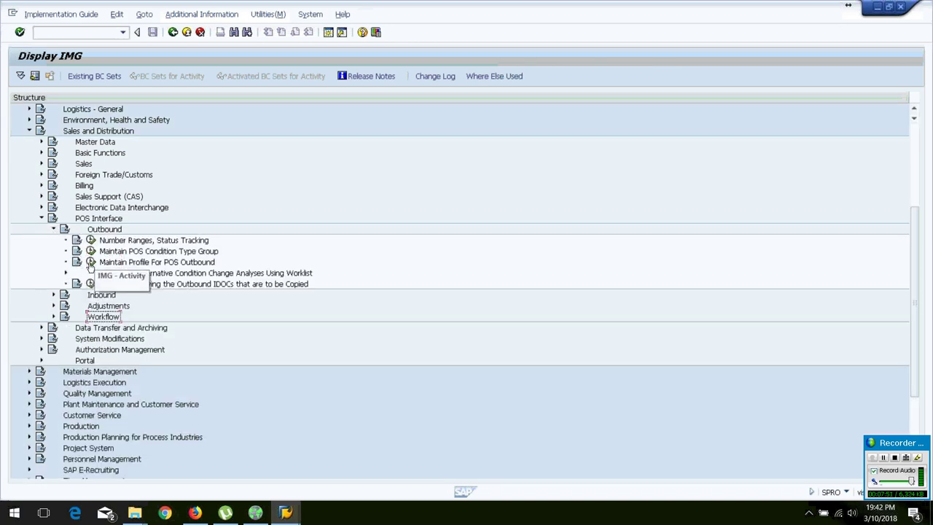
pyautogui.click(90, 263)
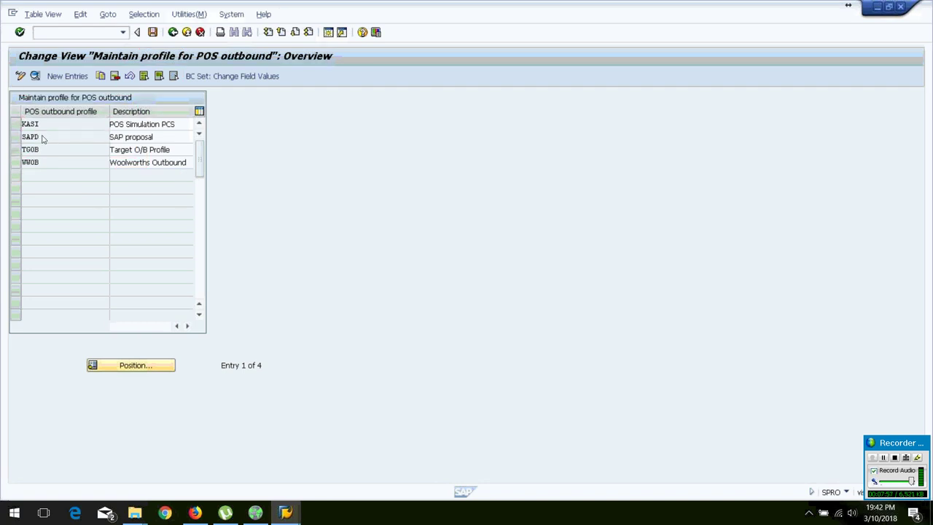
pyautogui.doubleClick(42, 136)
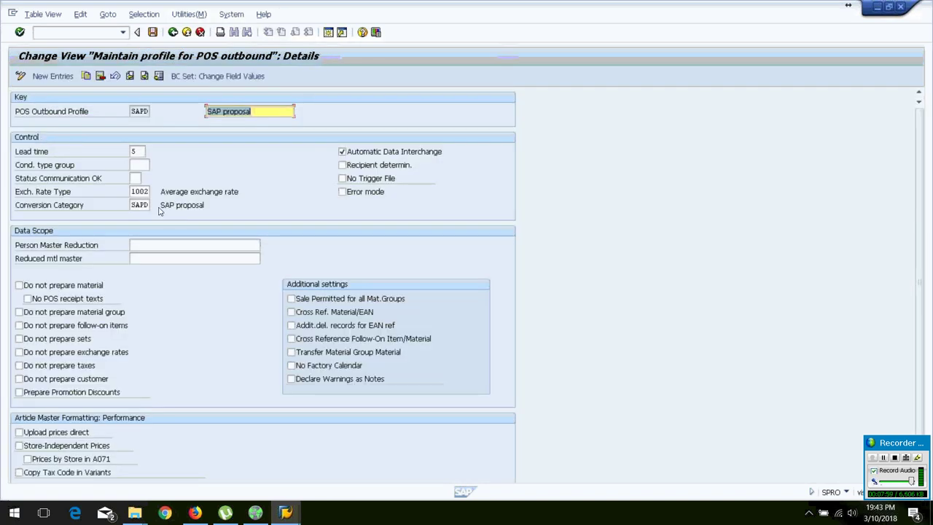
# - Examine the SAPD outbound profile's conversion category, exchange rate type, lead time and condition type group fields
pyautogui.click(146, 205)
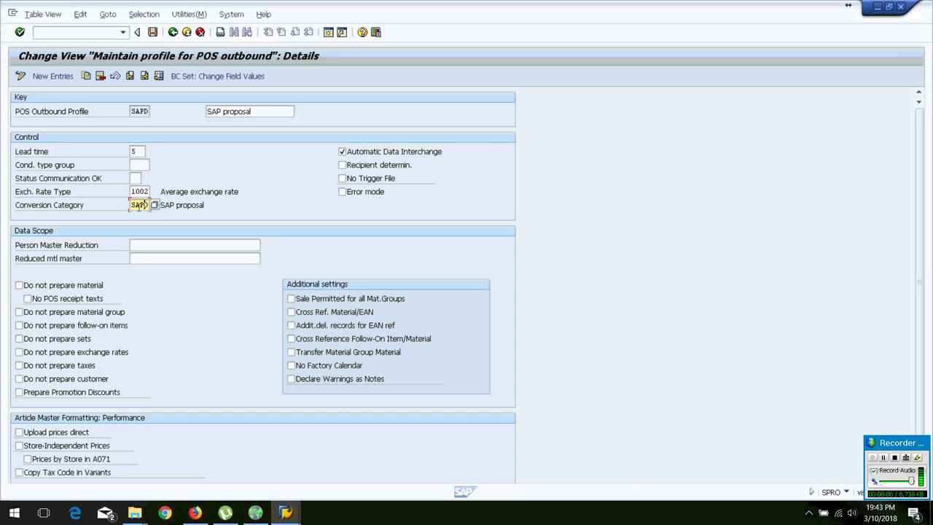
pyautogui.click(136, 191)
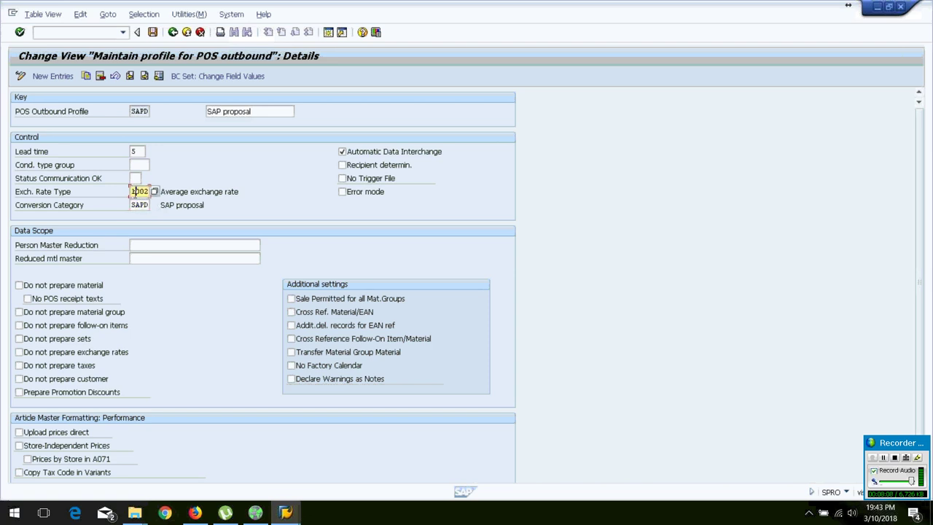
pyautogui.click(137, 151)
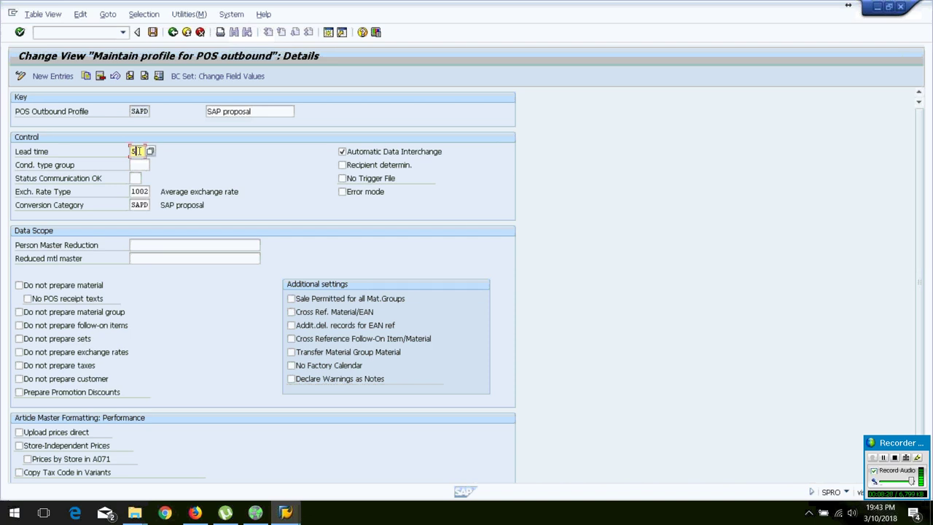
pyautogui.click(141, 164)
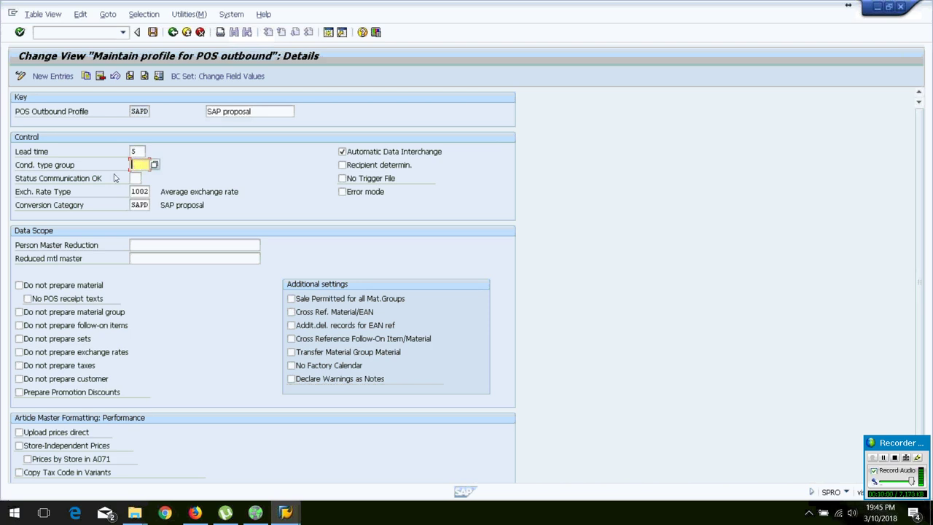
# - Examine the SAPD outbound profile's Status Communication OK field and the Person Master Reduction field under Data Scope
pyautogui.click(135, 178)
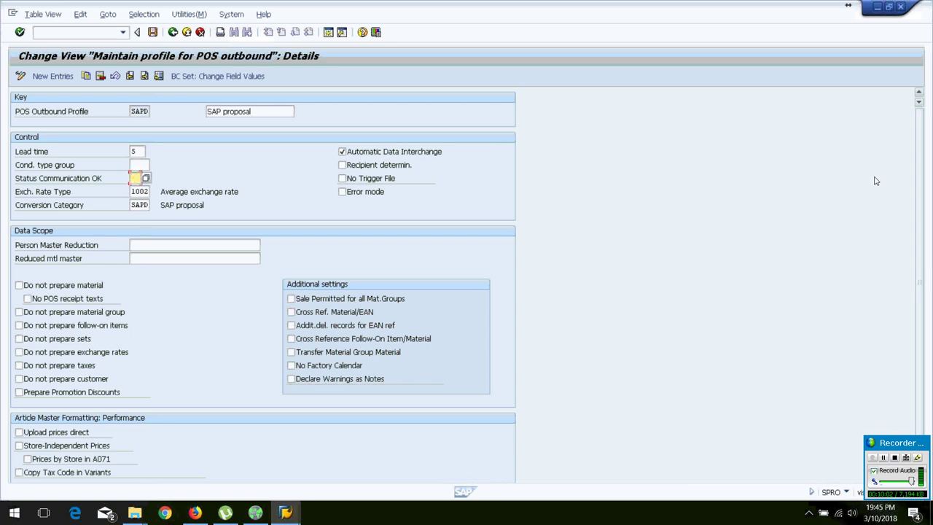
pyautogui.scroll(-1, 924, 183)
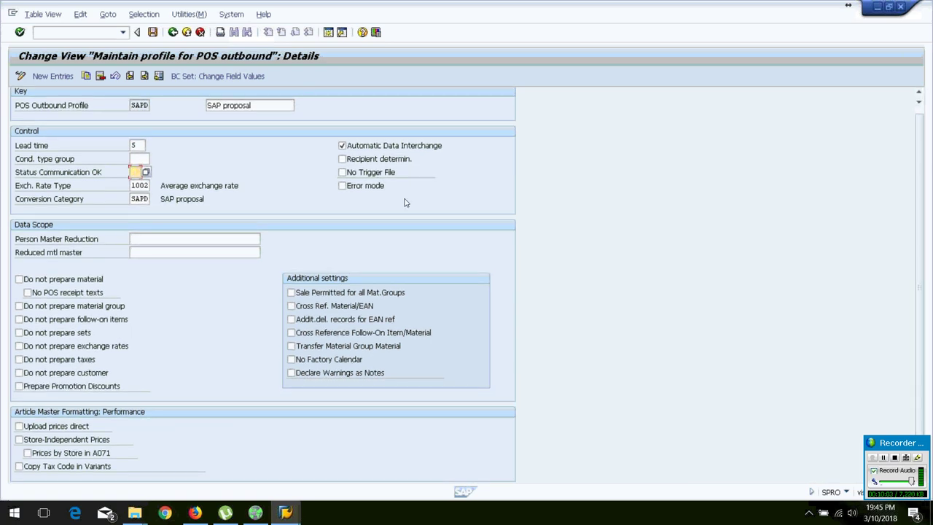
pyautogui.click(138, 238)
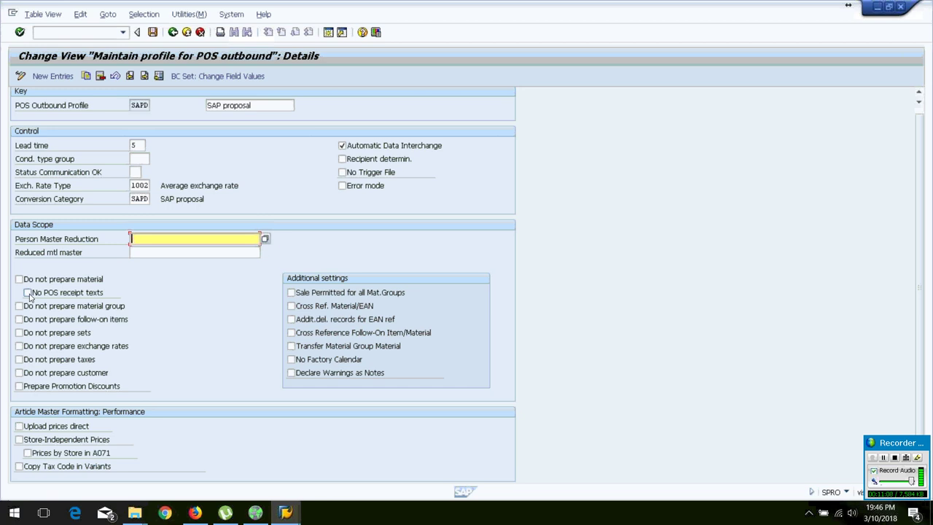
# - Switch to the SAP Easy Access session and start transaction MM42 in a new session
pyautogui.click(283, 515)
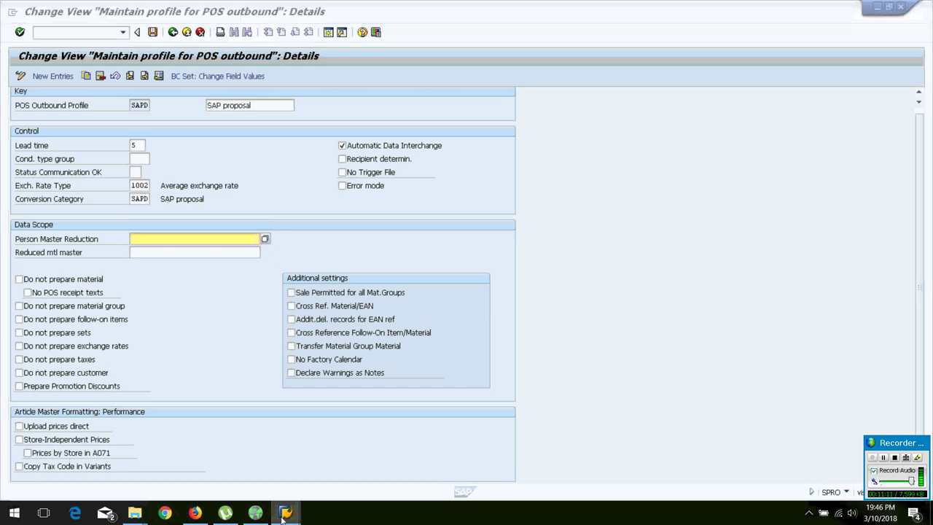
pyautogui.click(277, 478)
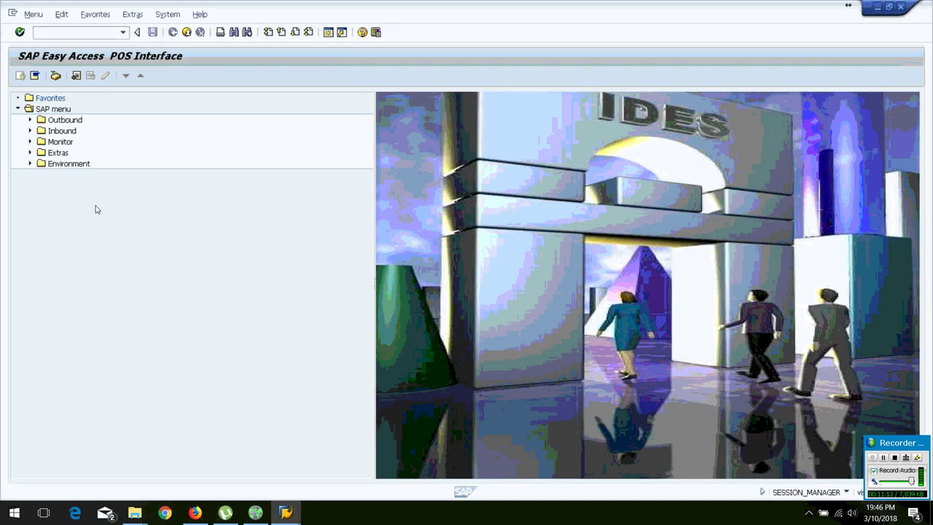
pyautogui.click(49, 32)
pyautogui.write('/o')
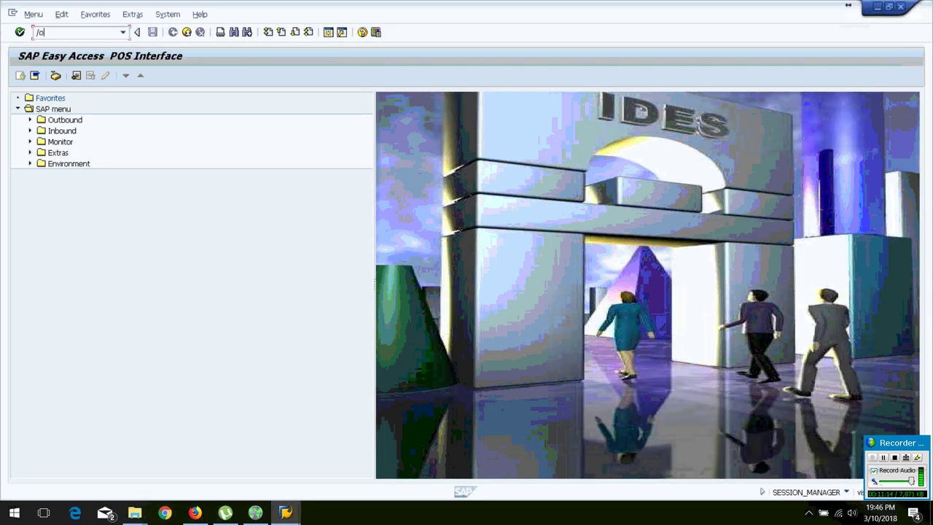
pyautogui.write('mm42')
pyautogui.press('Return')
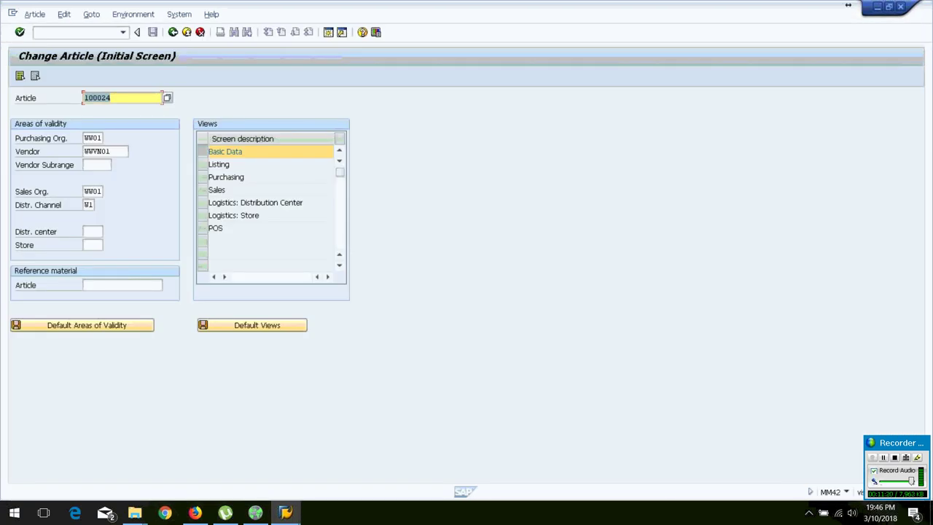
# - Open the POS view of article 100024 and examine its till receipt texts table
pyautogui.click(203, 232)
pyautogui.press('Return')
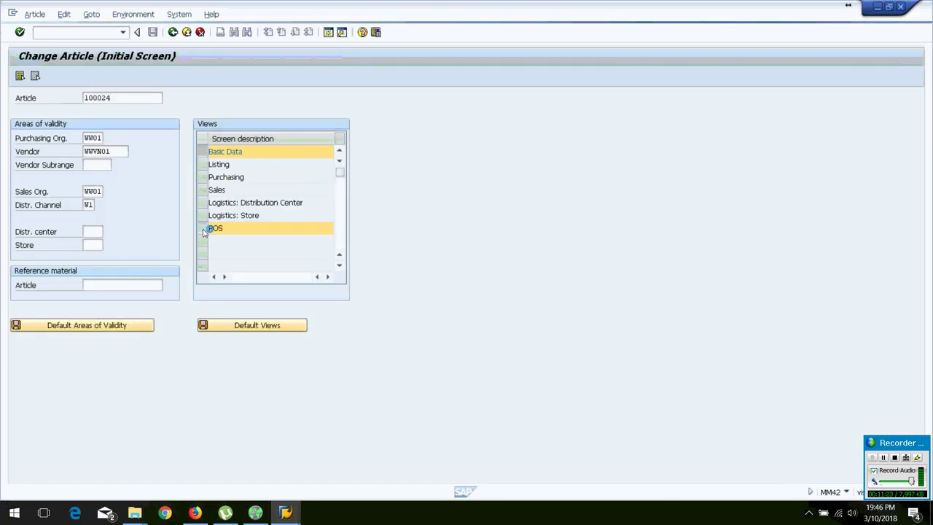
pyautogui.click(348, 102)
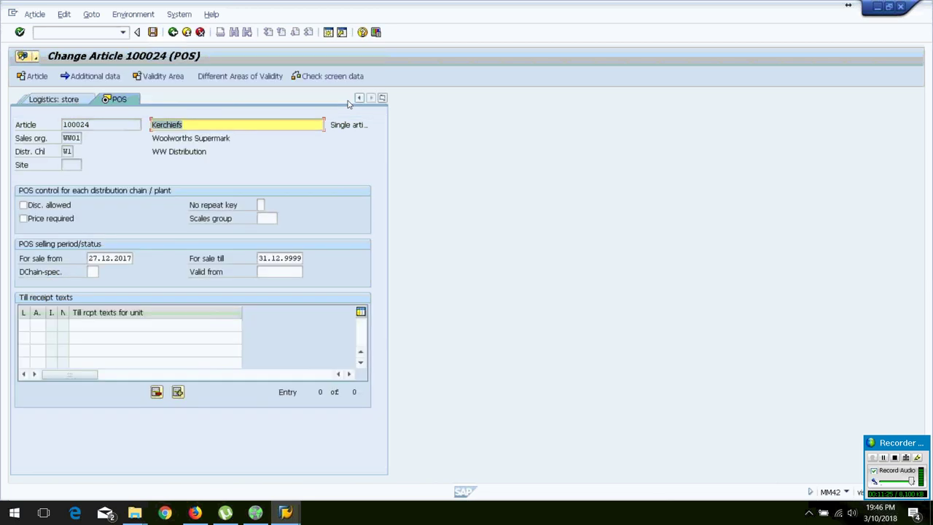
pyautogui.click(23, 324)
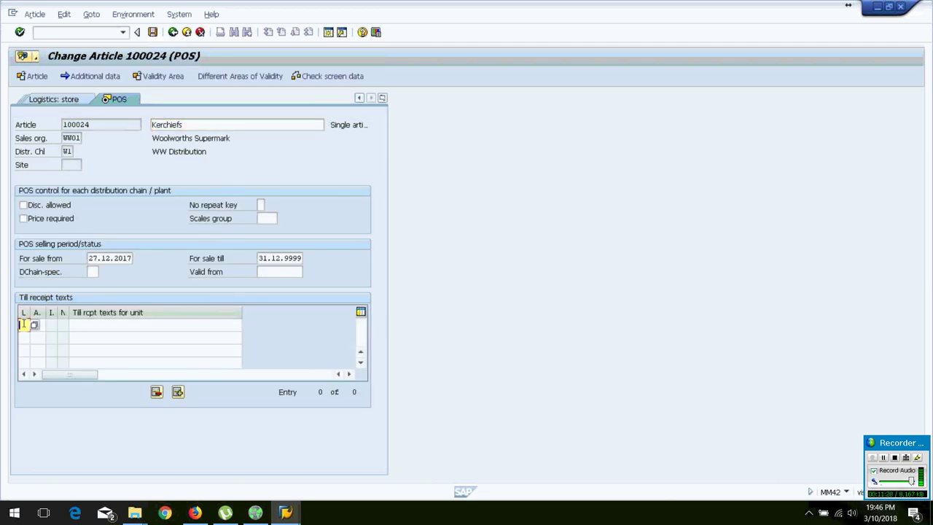
pyautogui.click(105, 325)
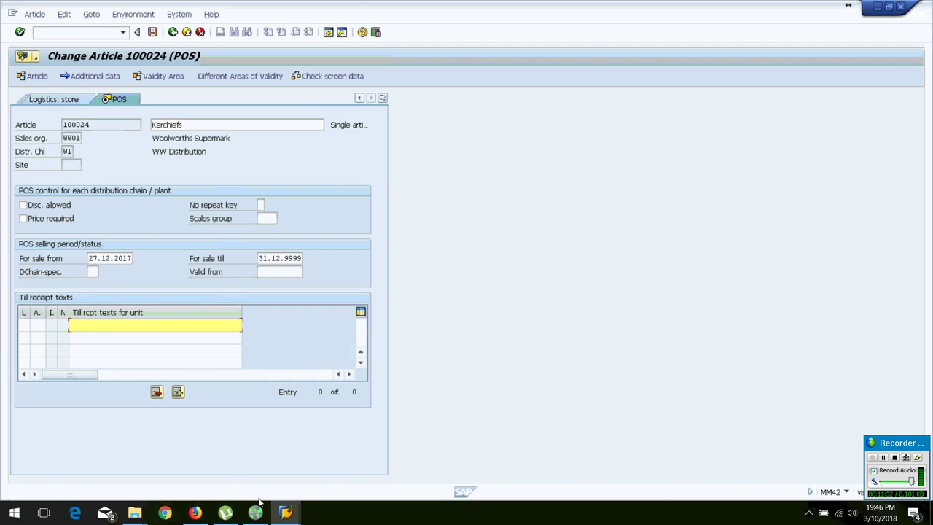
# - Compare the outbound profile's No POS receipt texts option with the article's till receipt texts, ending on the profile
pyautogui.moveTo(285, 513)
pyautogui.click(351, 457)
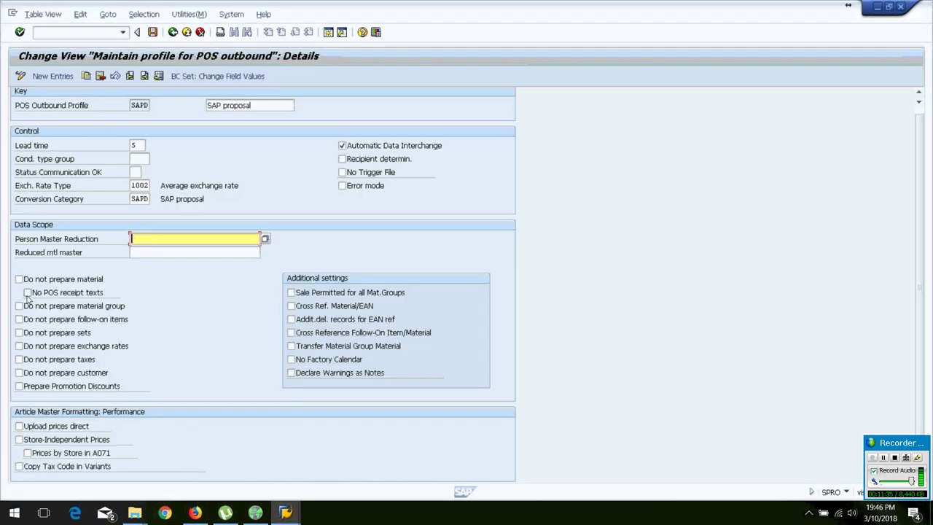
pyautogui.click(282, 513)
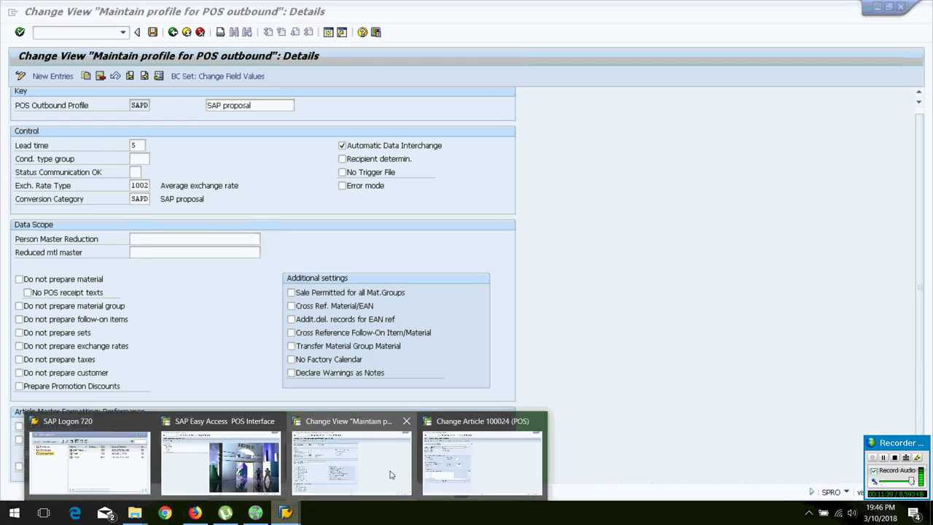
pyautogui.click(467, 470)
pyautogui.click(129, 332)
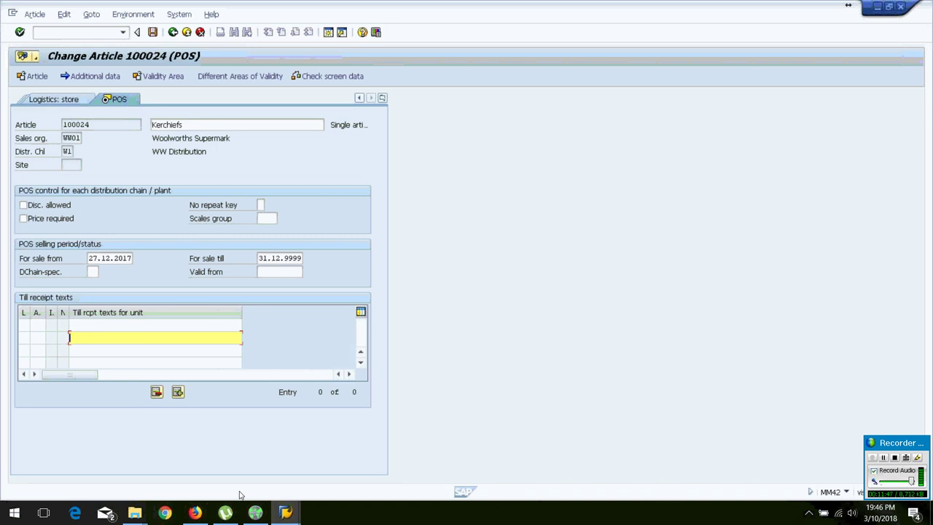
pyautogui.click(290, 515)
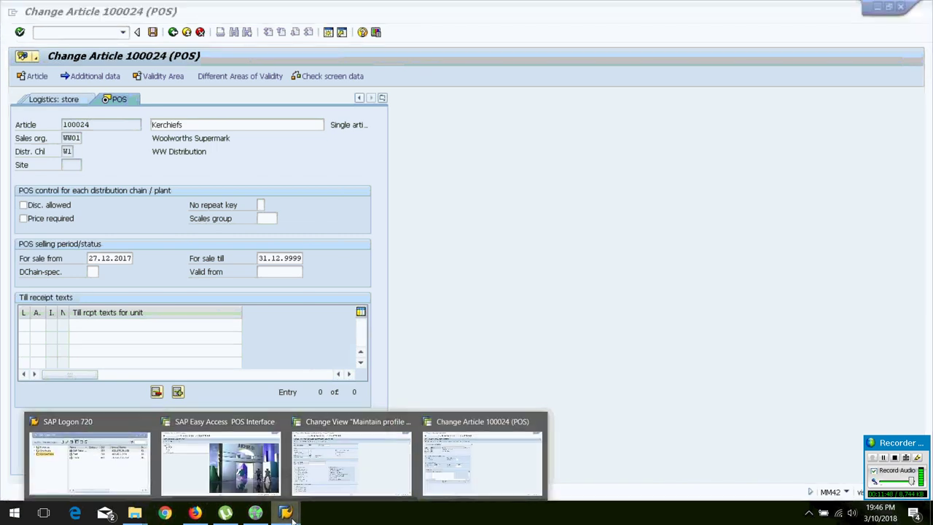
pyautogui.click(308, 481)
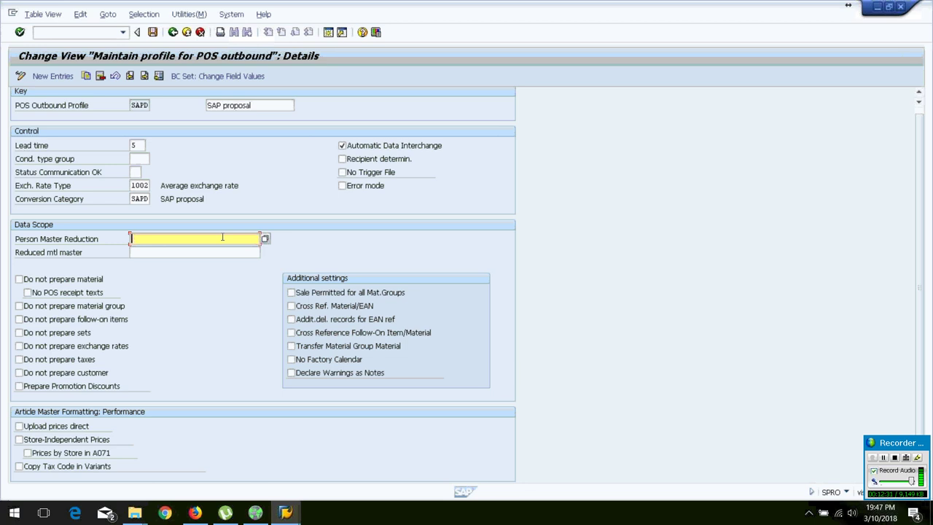
# - Examine the Reduced mtl master field, and leave the outbound profile for the IMG structure without saving changes
pyautogui.click(204, 252)
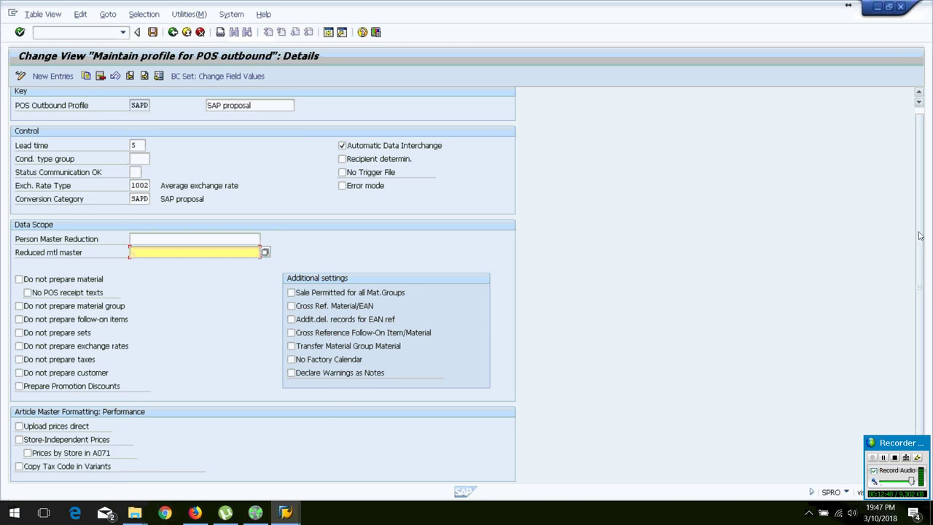
pyautogui.scroll(1, 922, 239)
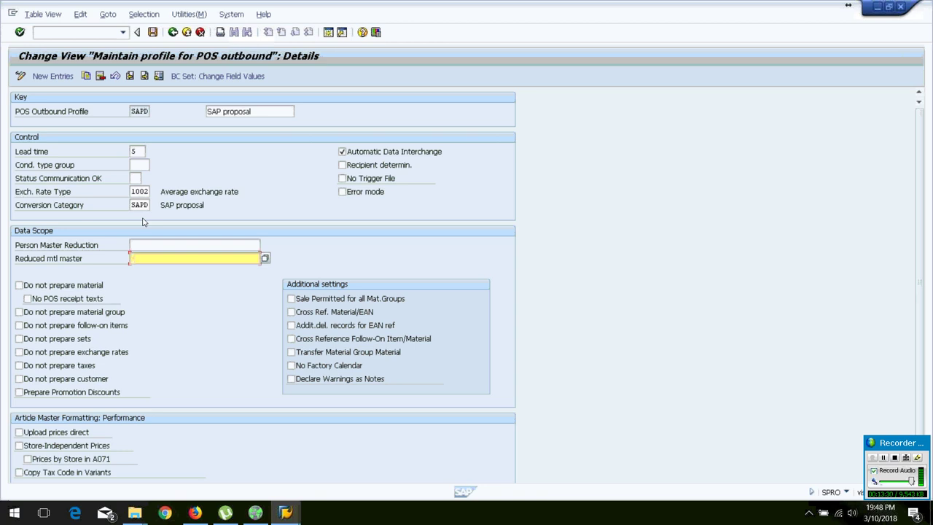
pyautogui.click(173, 34)
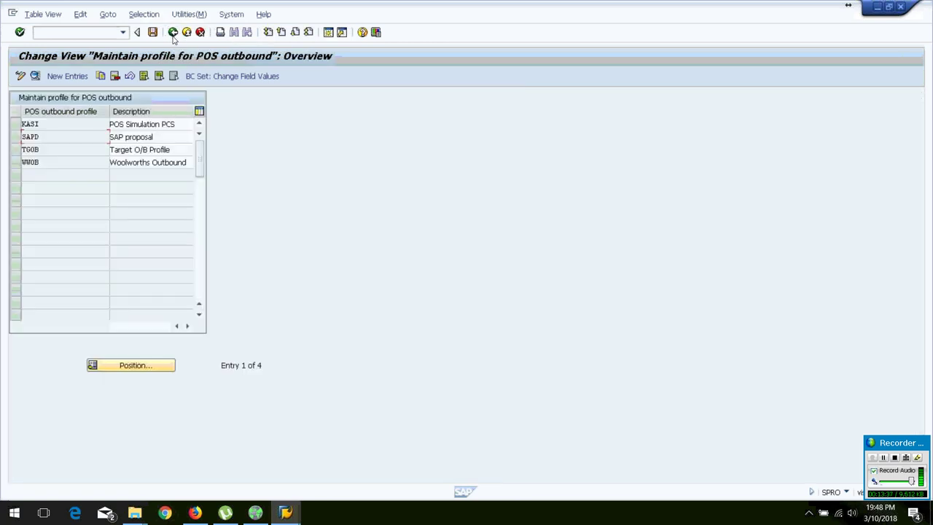
pyautogui.click(173, 33)
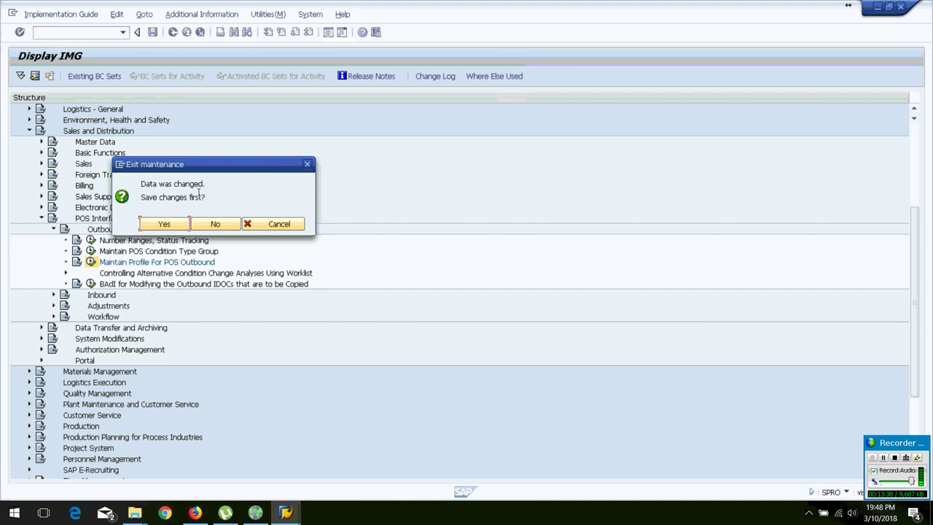
pyautogui.click(215, 224)
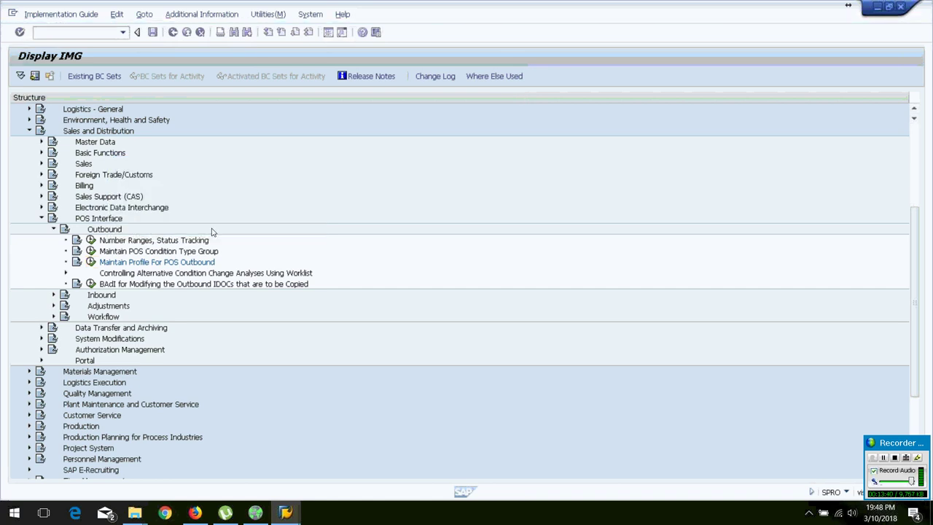
# - View the SAP Easy Access POS Interface session, and return to the Display IMG session
pyautogui.click(285, 512)
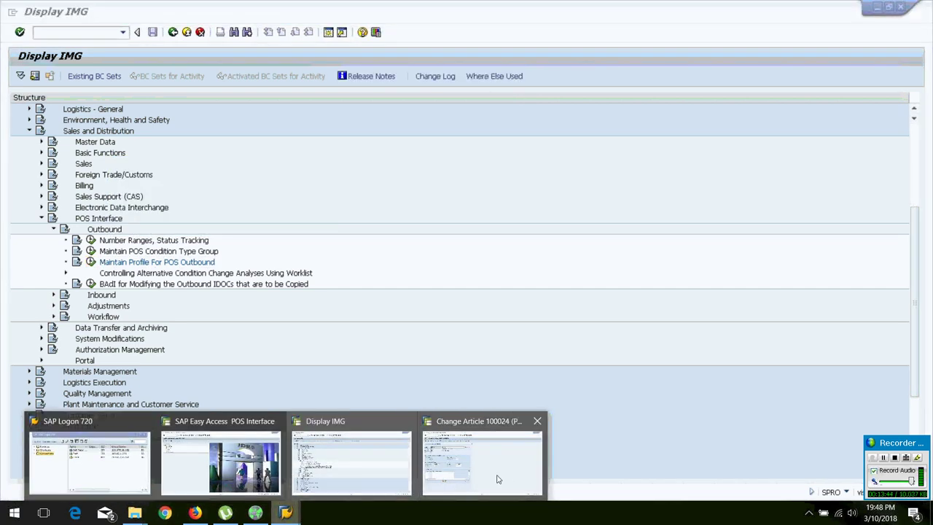
pyautogui.click(230, 461)
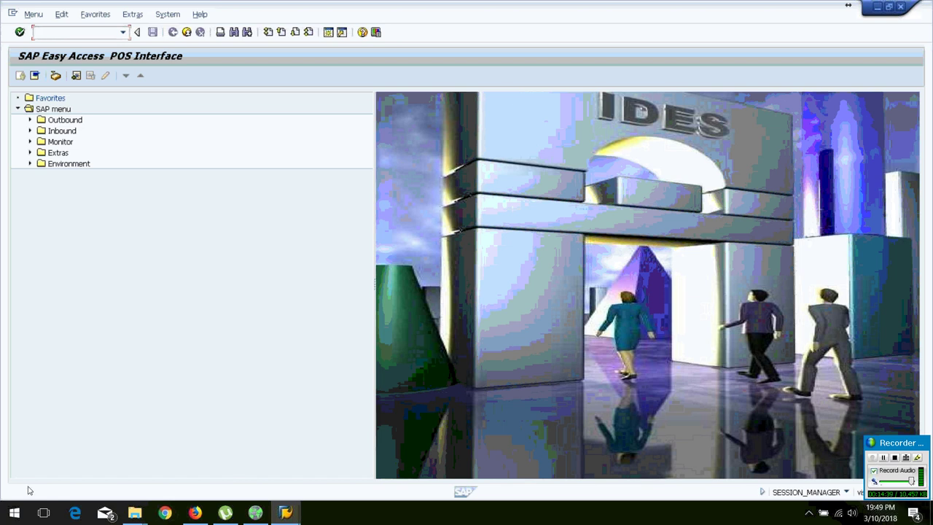
pyautogui.click(286, 513)
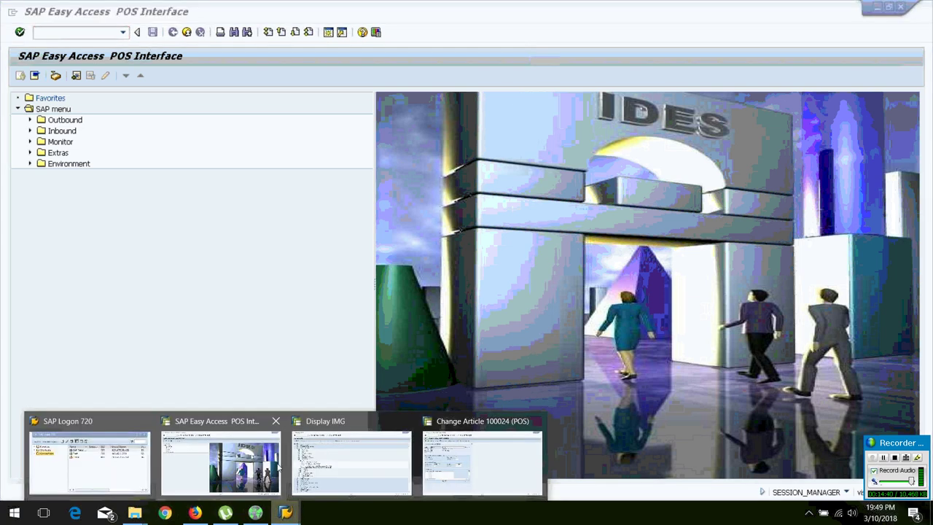
pyautogui.click(351, 463)
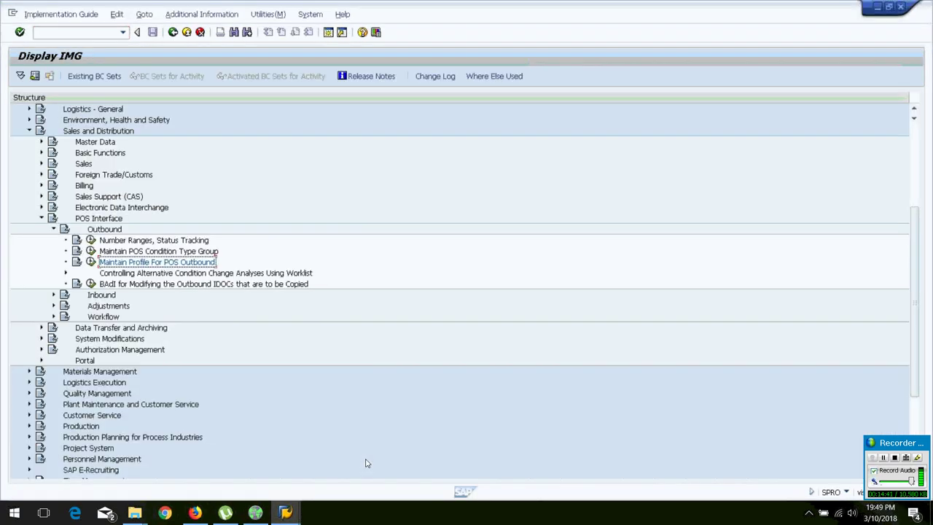
# - Collapse the Outbound node, expand Inbound, and open Maintain Profile For POS Inbound
pyautogui.click(54, 229)
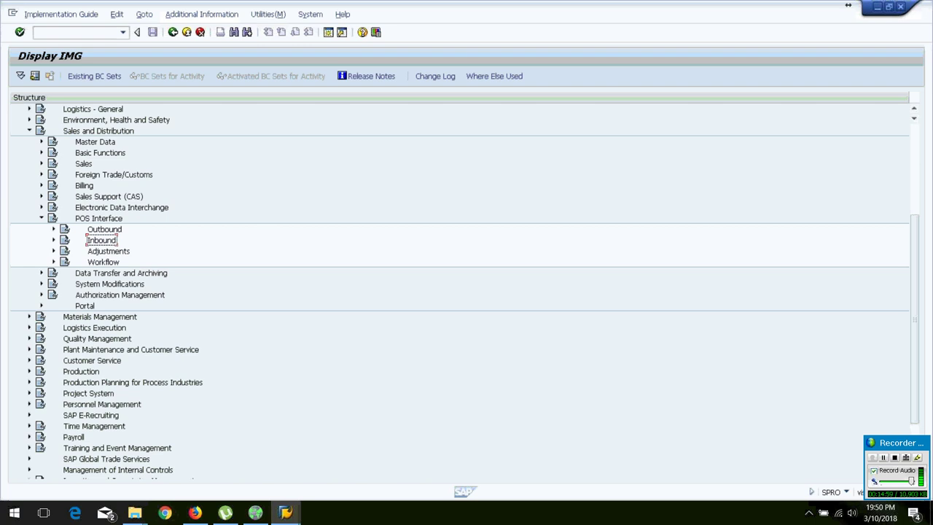
pyautogui.click(53, 239)
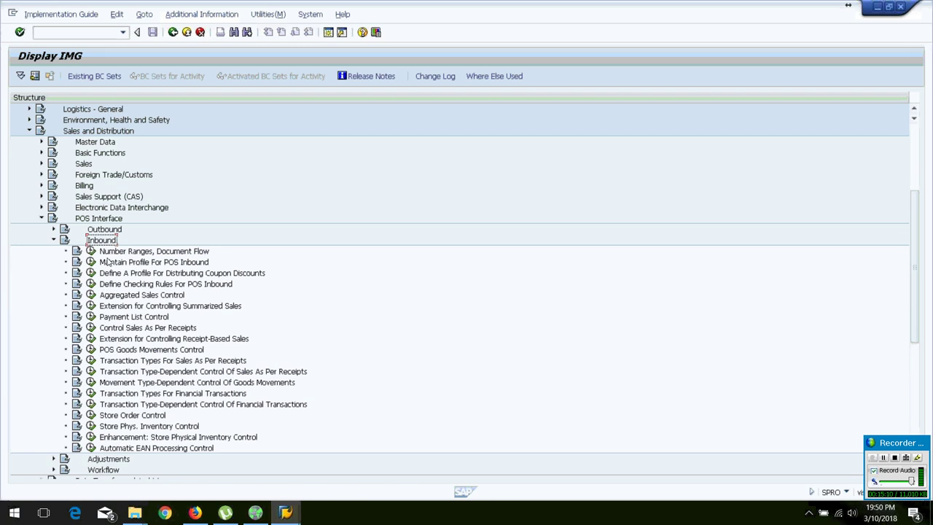
pyautogui.click(90, 263)
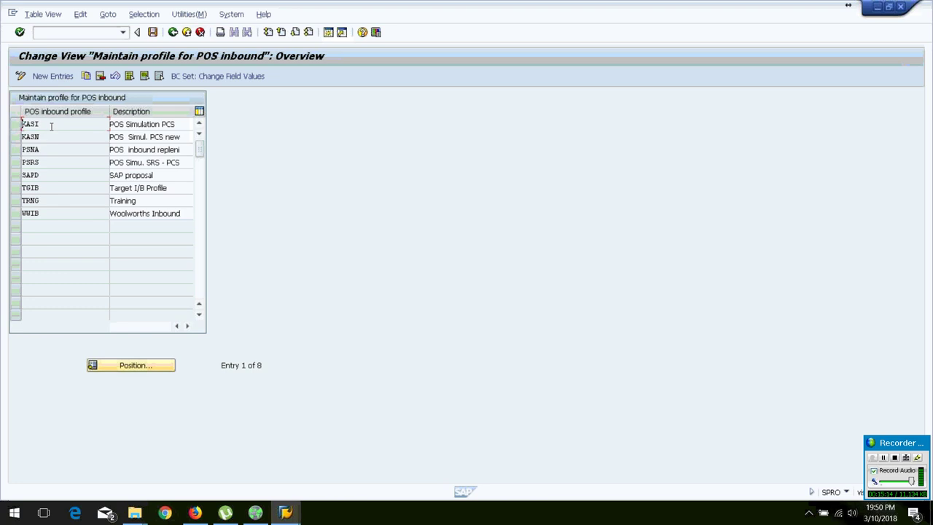
# - Look over the list of POS inbound profiles, and return to the IMG structure
pyautogui.click(43, 128)
pyautogui.click(55, 161)
pyautogui.doubleClick(40, 137)
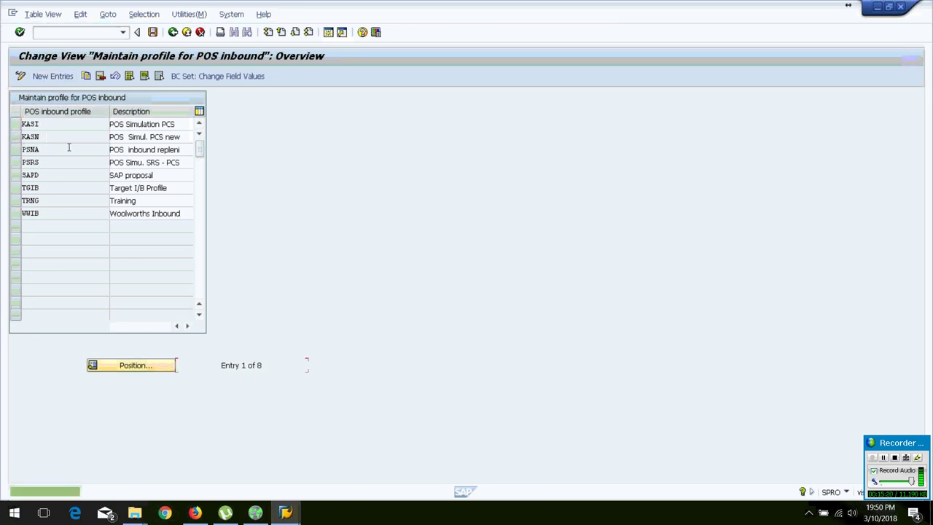
pyautogui.click(68, 148)
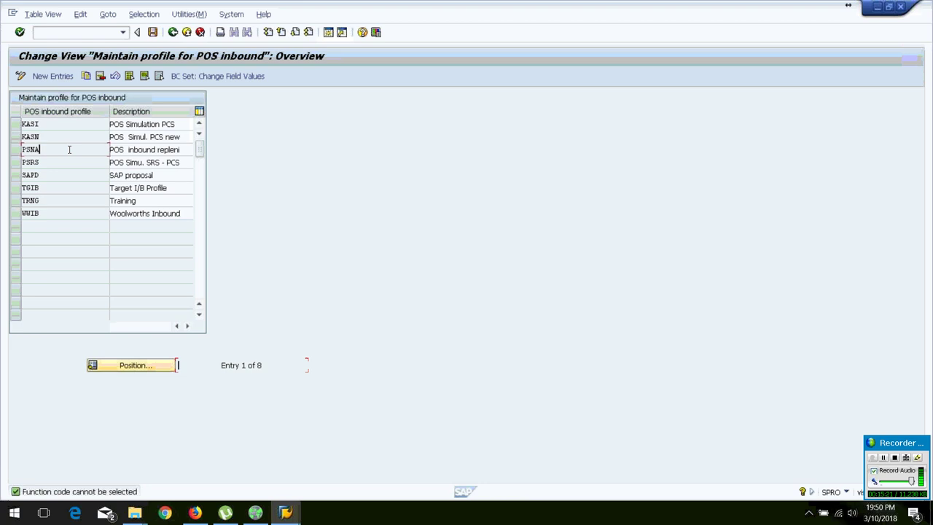
pyautogui.click(174, 33)
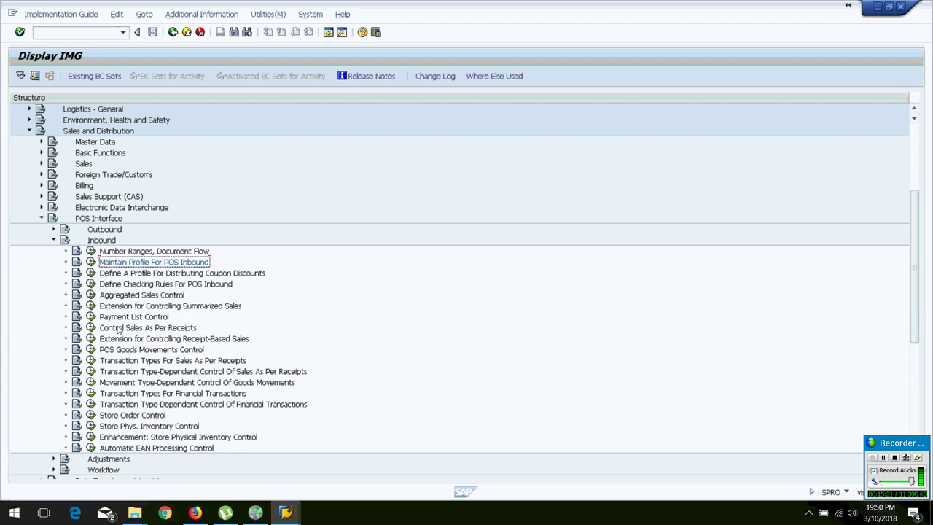
pyautogui.click(883, 457)
pyautogui.click(883, 457)
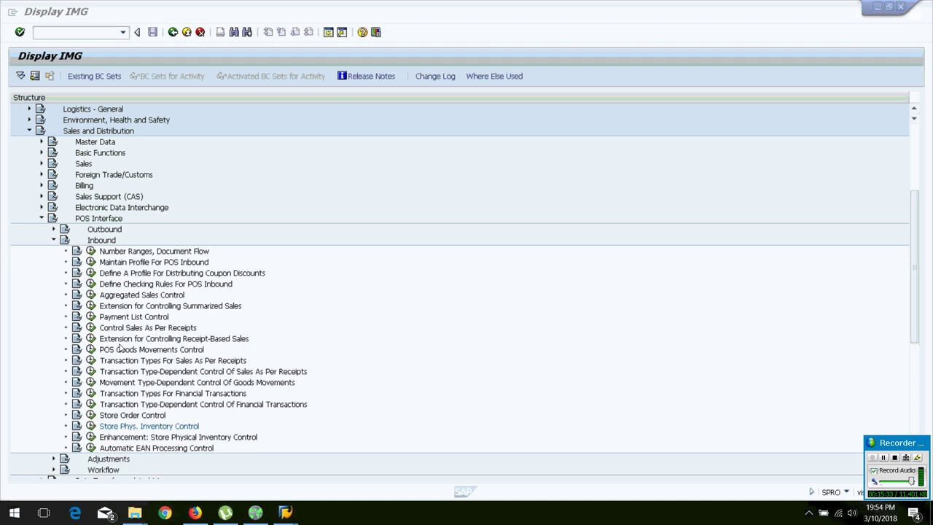
# - Open the COUP profile under Define A Profile For Distributing Coupon Discounts and examine the coupon share of cost object 1
pyautogui.click(90, 274)
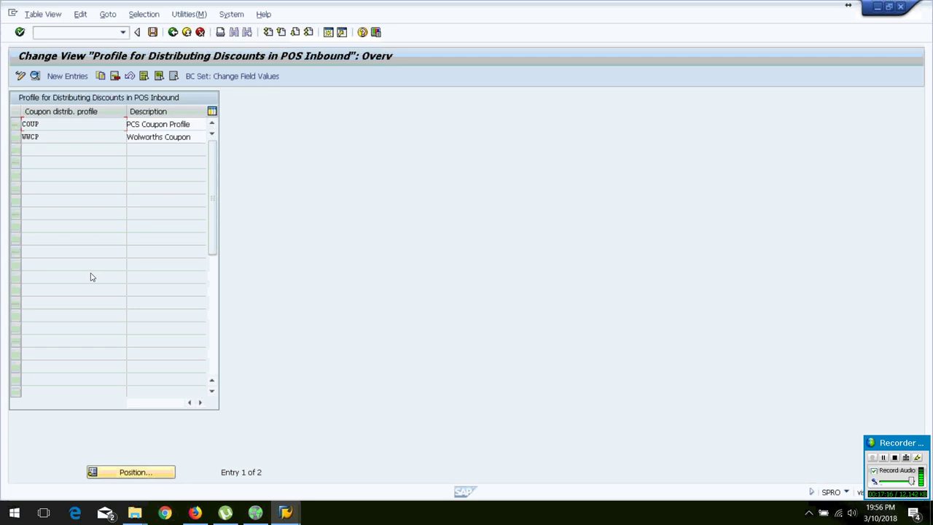
pyautogui.doubleClick(51, 123)
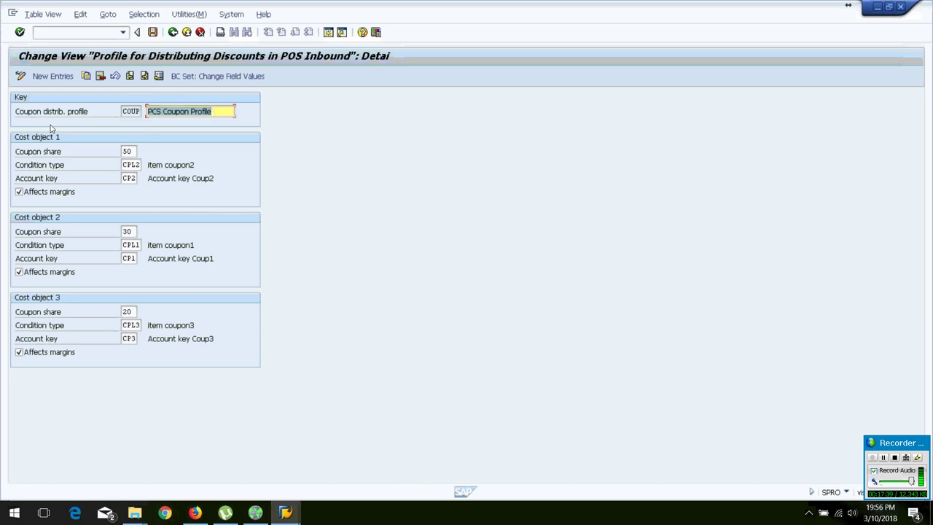
pyautogui.click(128, 152)
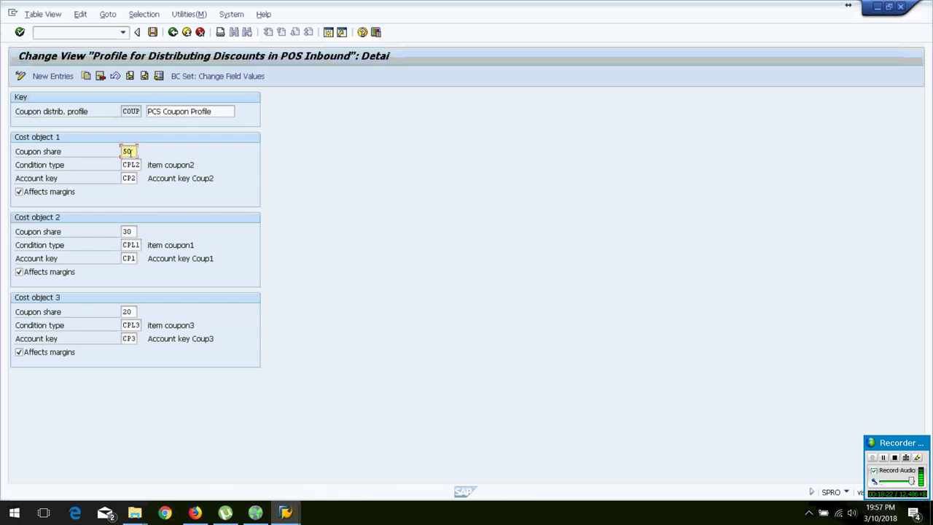
# - Examine the coupon shares, condition type and account key in the COUP profile's cost objects, and return to the IMG structure
pyautogui.press('BackSpace')
pyautogui.write('0')
pyautogui.click(128, 231)
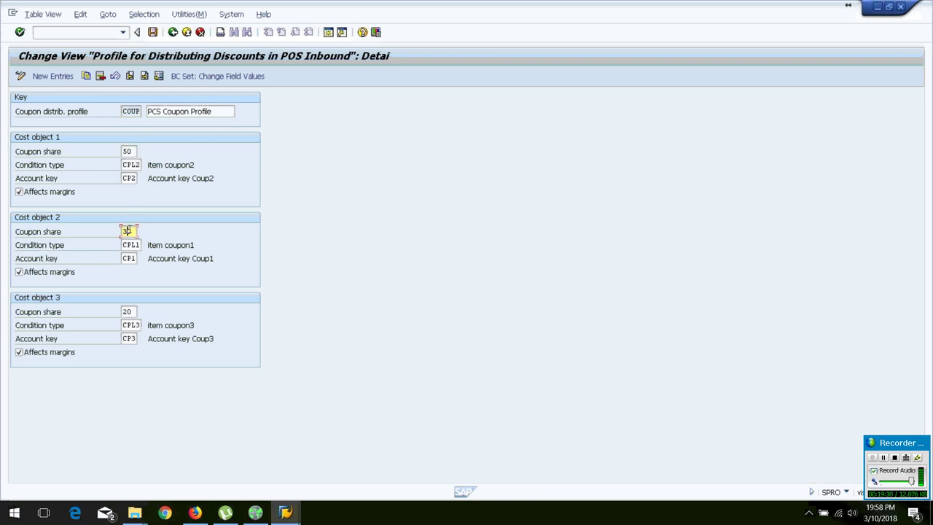
pyautogui.click(128, 311)
pyautogui.click(128, 165)
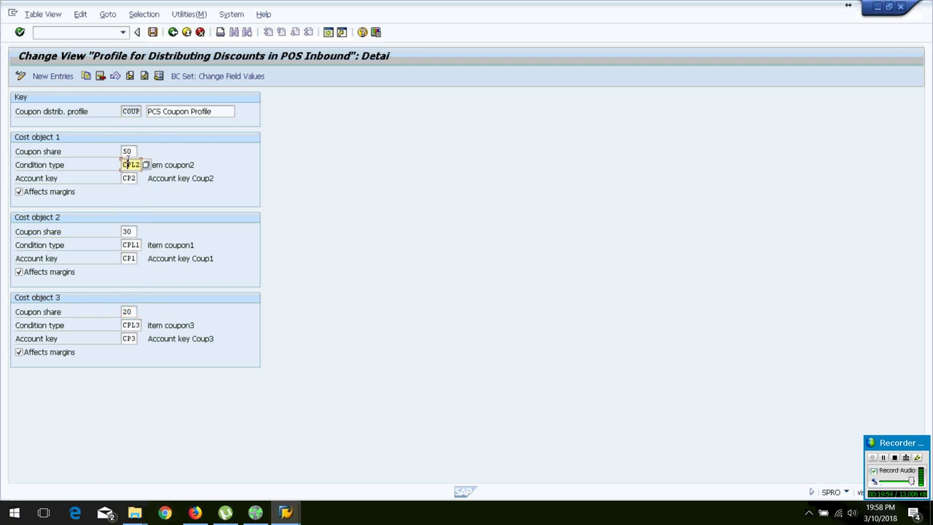
pyautogui.click(128, 178)
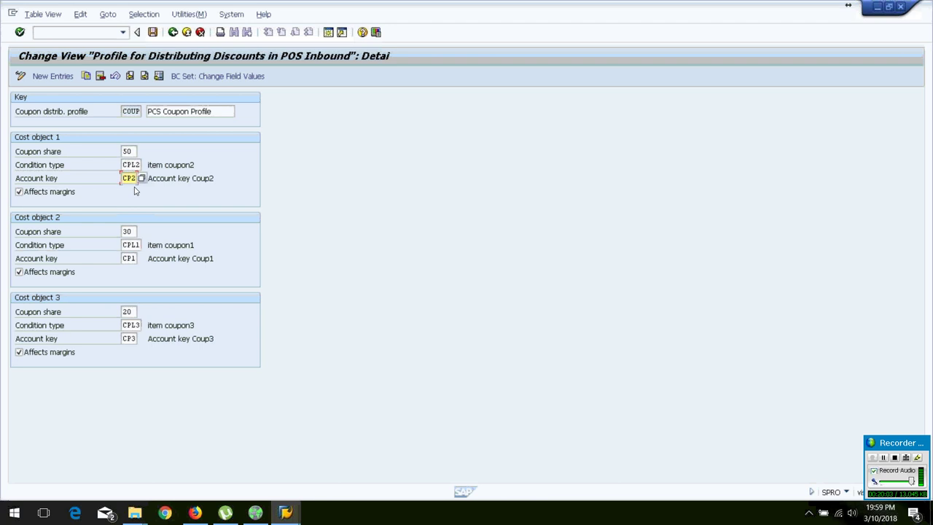
pyautogui.click(134, 151)
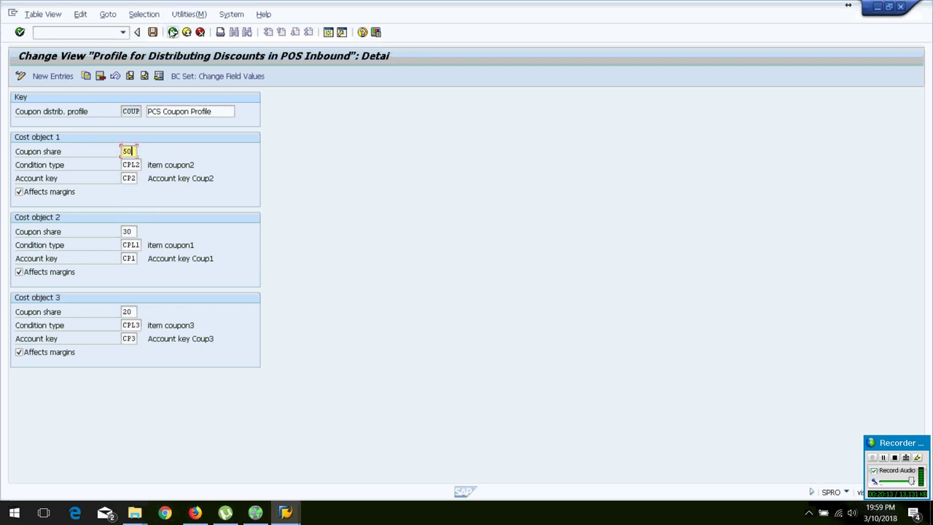
pyautogui.click(173, 33)
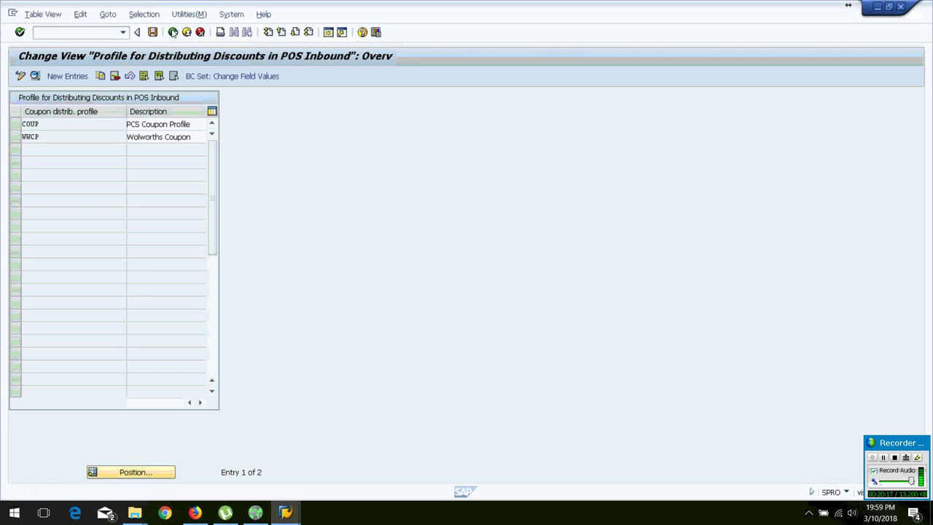
pyautogui.click(173, 32)
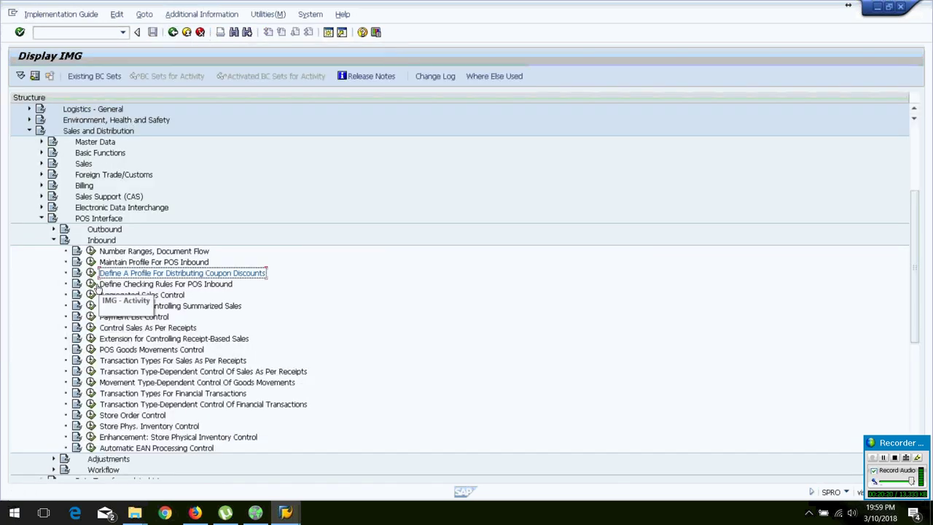
# - Open the KASI profile under Define Checking Rules For POS Inbound, review its gap and duplicate analysis settings, and return to the IMG structure
pyautogui.click(91, 284)
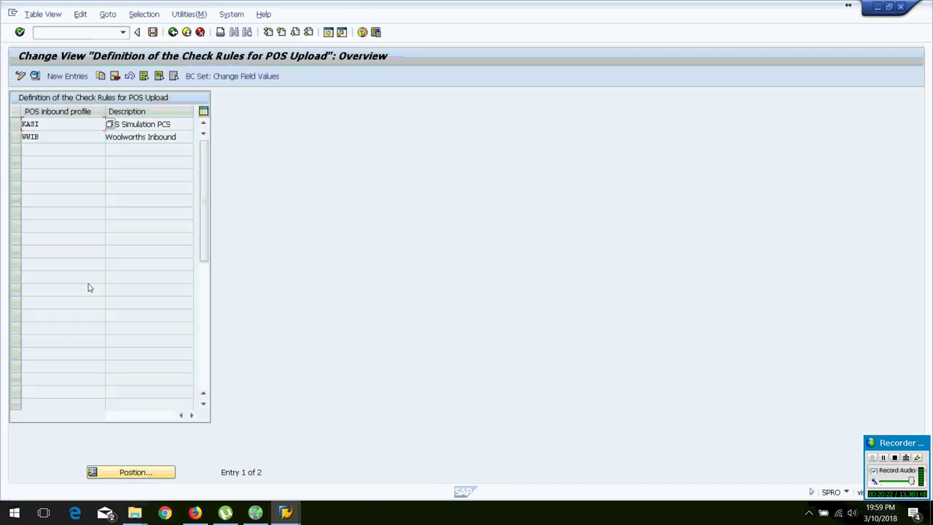
pyautogui.doubleClick(57, 124)
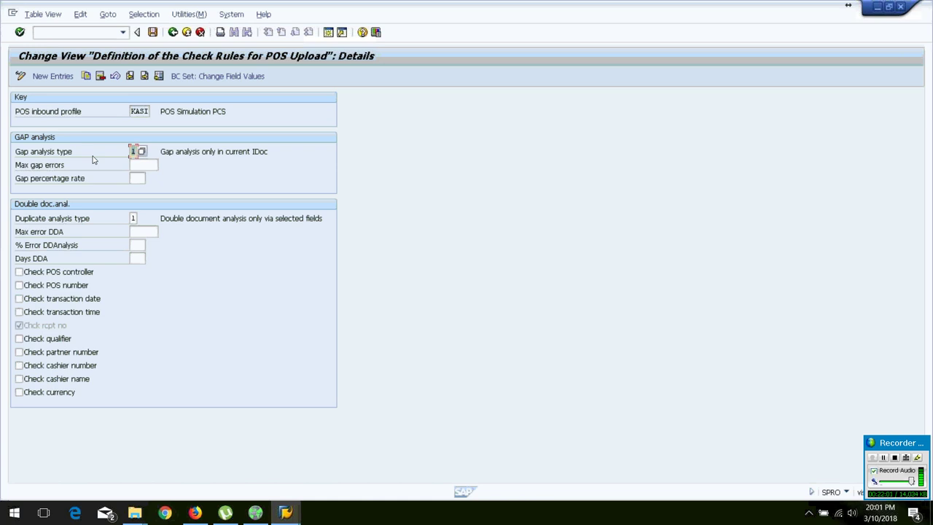
pyautogui.click(172, 32)
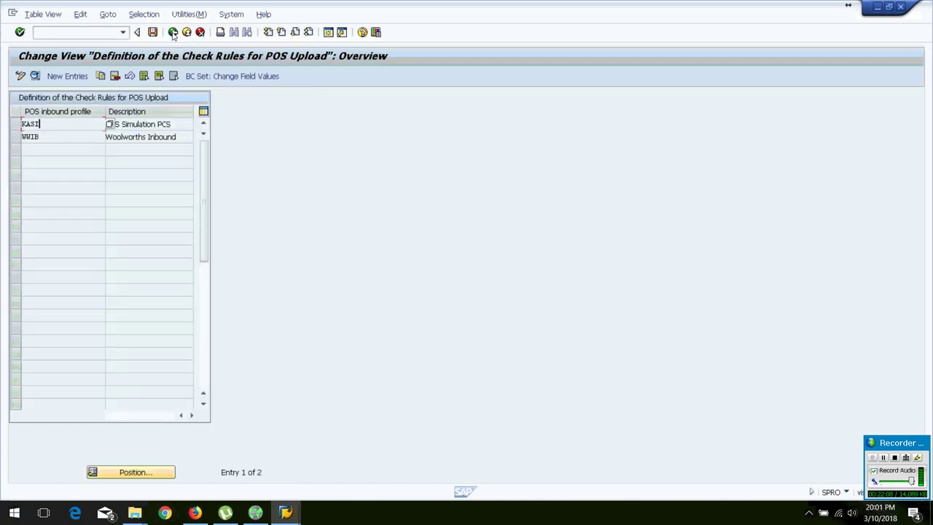
pyautogui.click(172, 32)
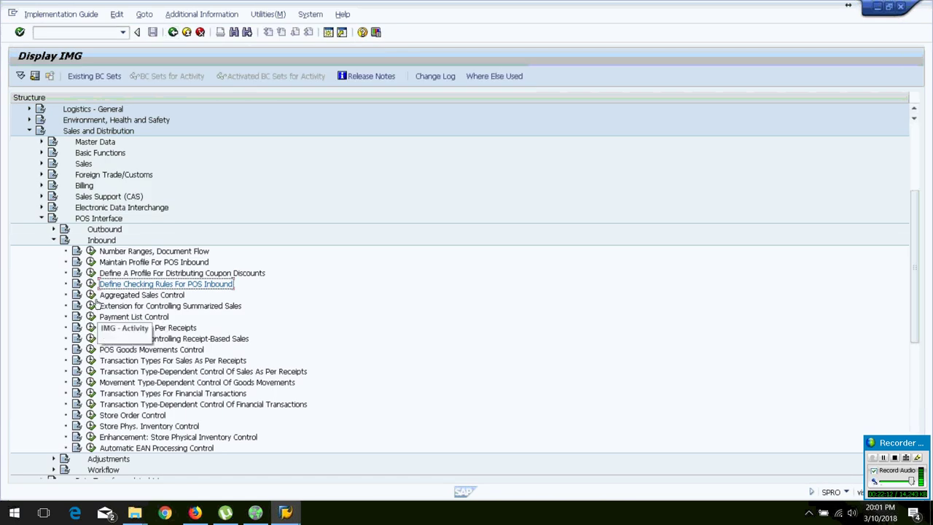
# - Open Aggregated Sales Control, and look up the POS inbound profile assigned to site W102 in the Site Change session
pyautogui.click(92, 295)
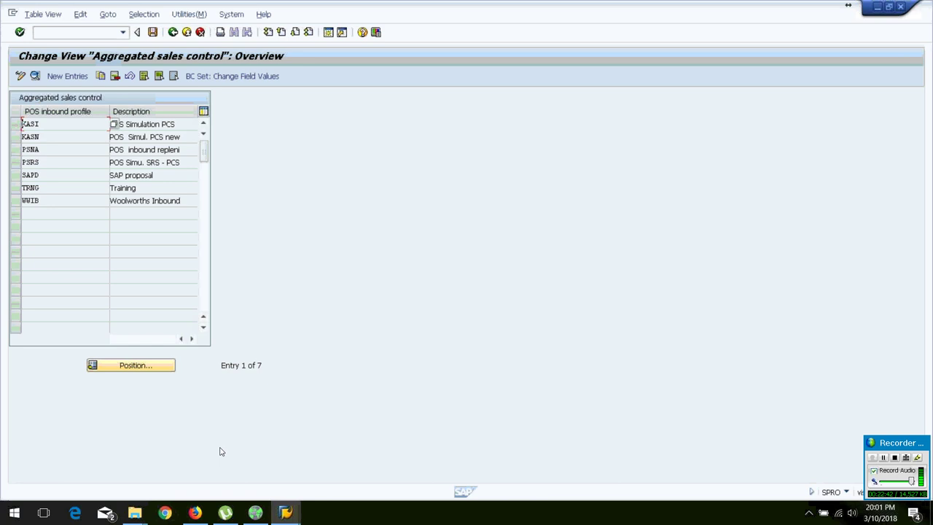
pyautogui.click(284, 513)
pyautogui.click(478, 458)
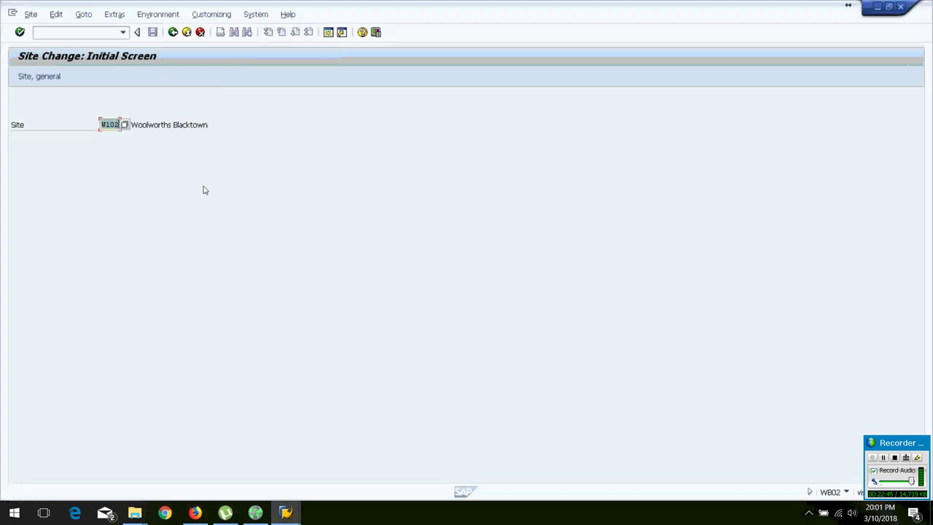
pyautogui.press('Return')
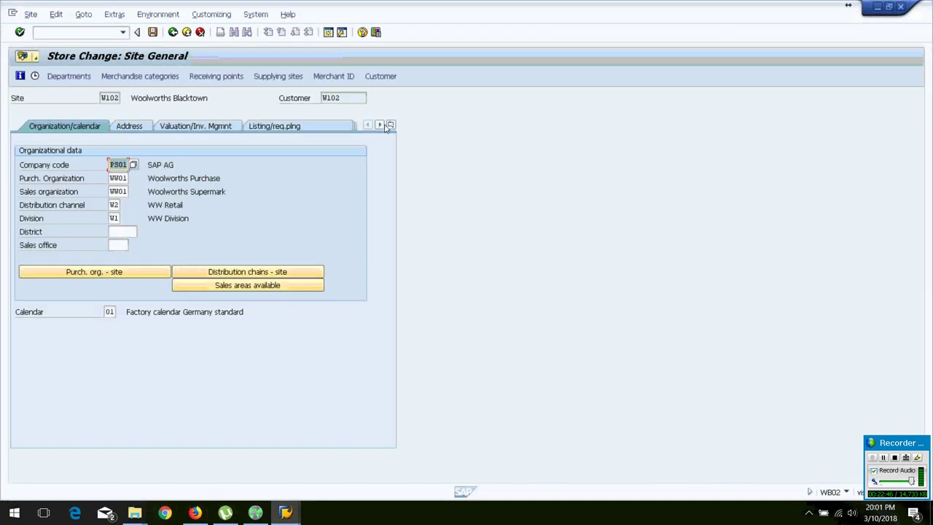
pyautogui.click(392, 126)
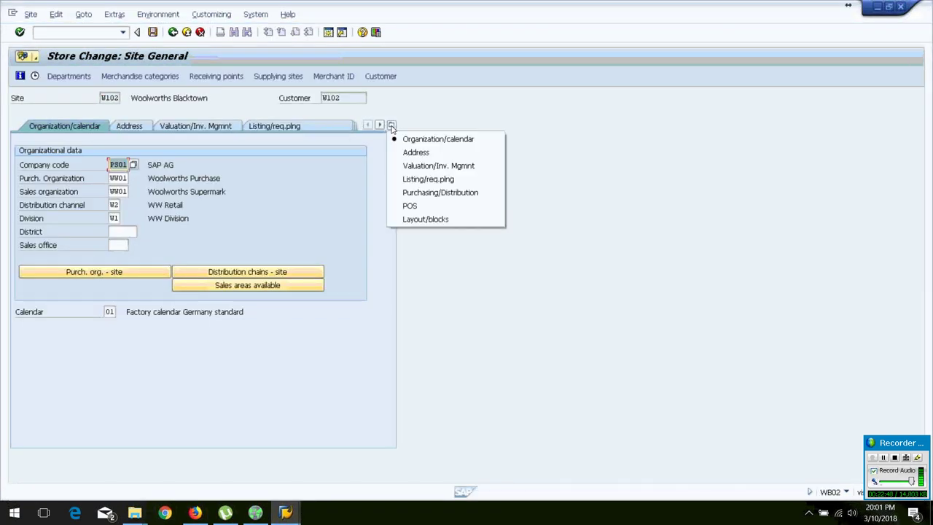
pyautogui.click(404, 210)
pyautogui.click(114, 164)
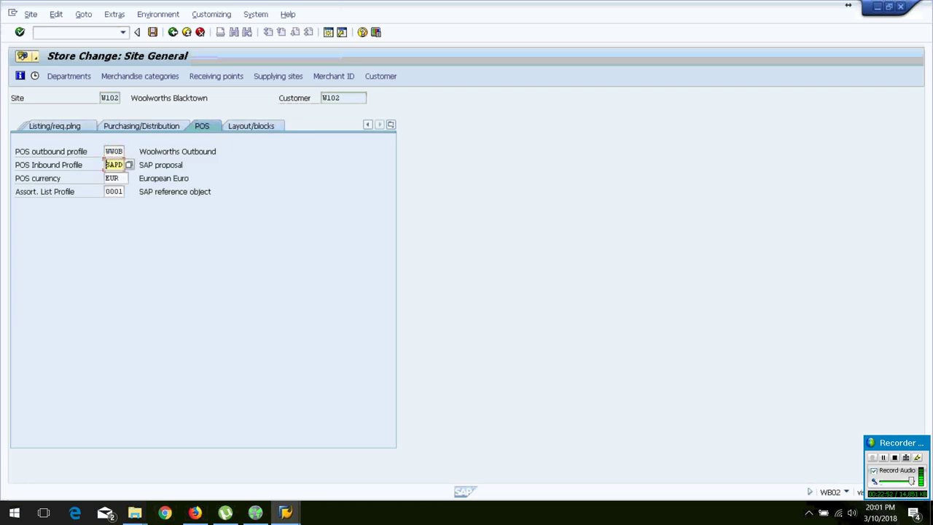
# - Return to the aggregated sales control session, open the SAPD profile, and examine its inventory management and replenishment-based processing settings
pyautogui.click(285, 512)
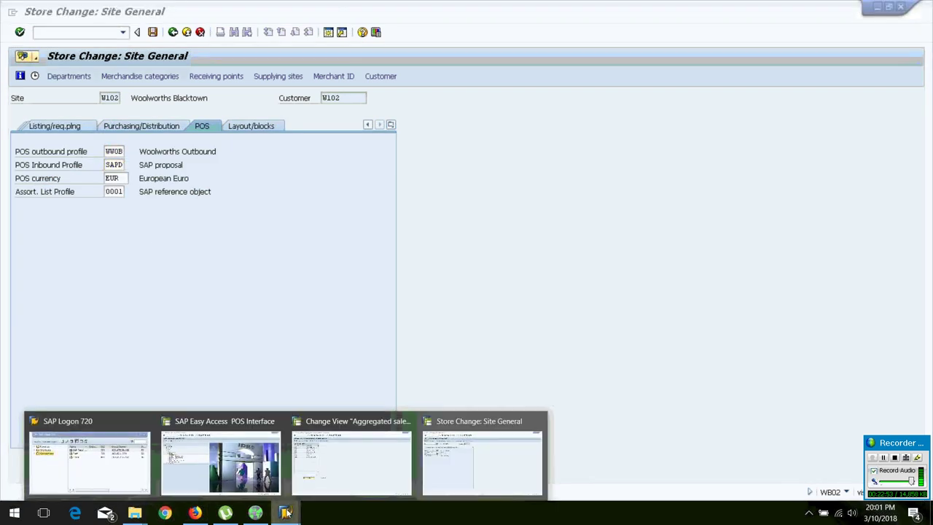
pyautogui.click(302, 469)
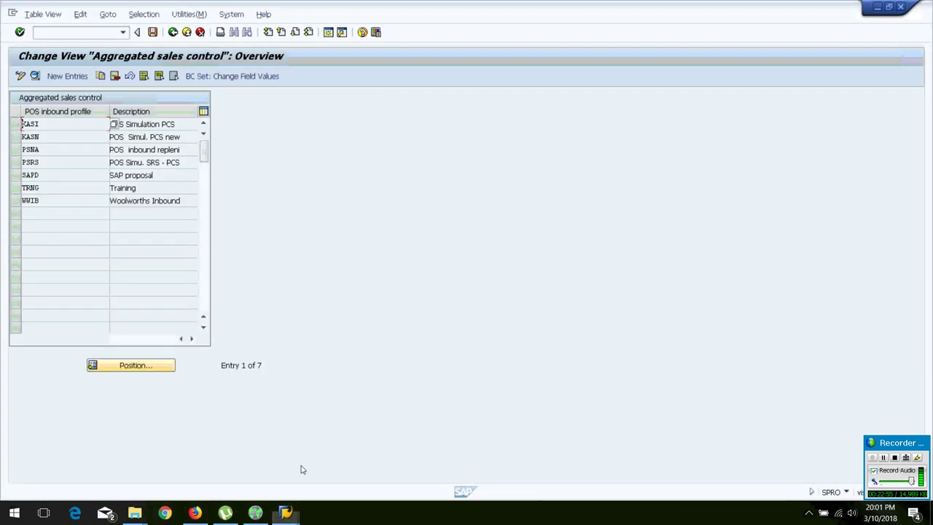
pyautogui.doubleClick(33, 175)
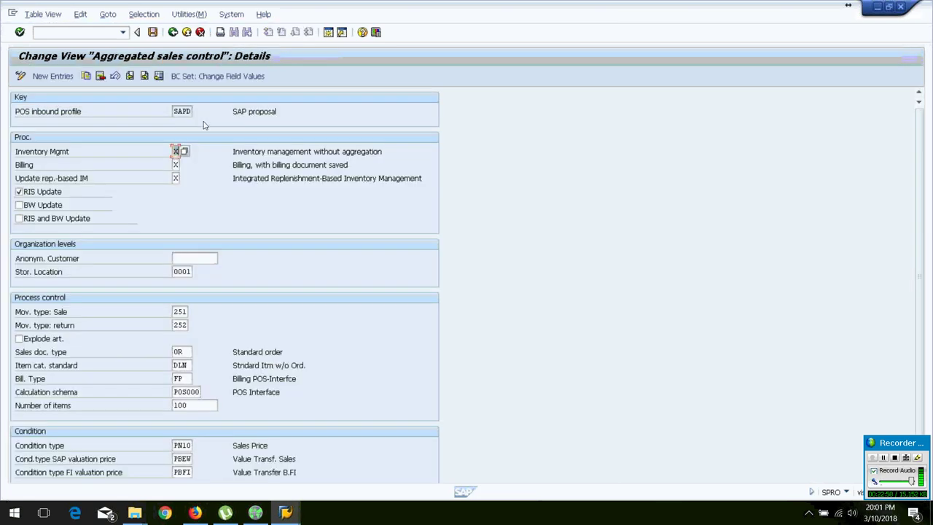
pyautogui.click(274, 151)
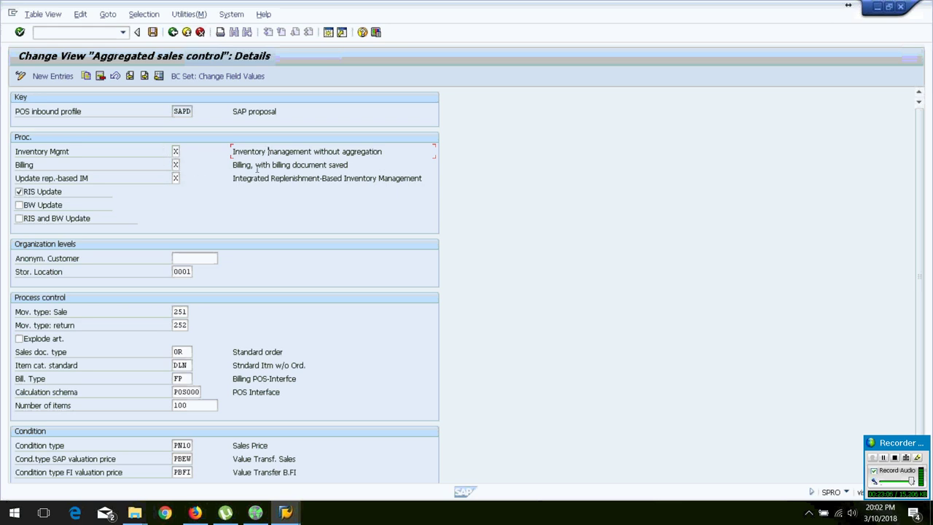
pyautogui.doubleClick(175, 151)
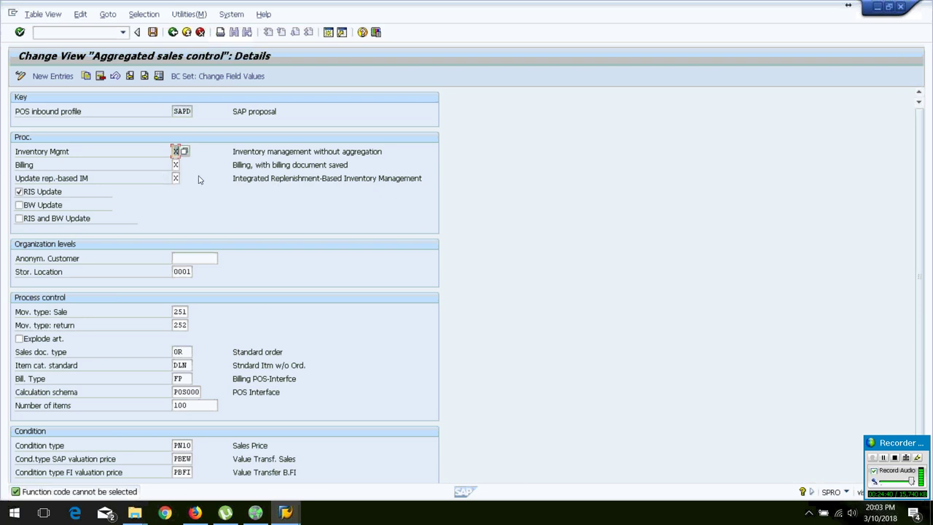
pyautogui.click(175, 178)
pyautogui.click(287, 179)
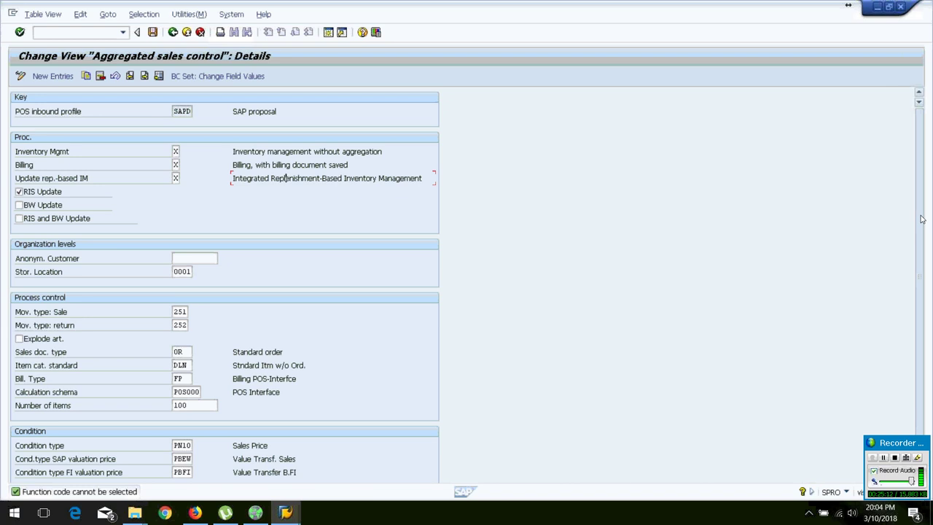
# - Review the RIS update option and the anonymous customer and storage location under the SAPD profile's organization levels
pyautogui.scroll(-1, 275, 227)
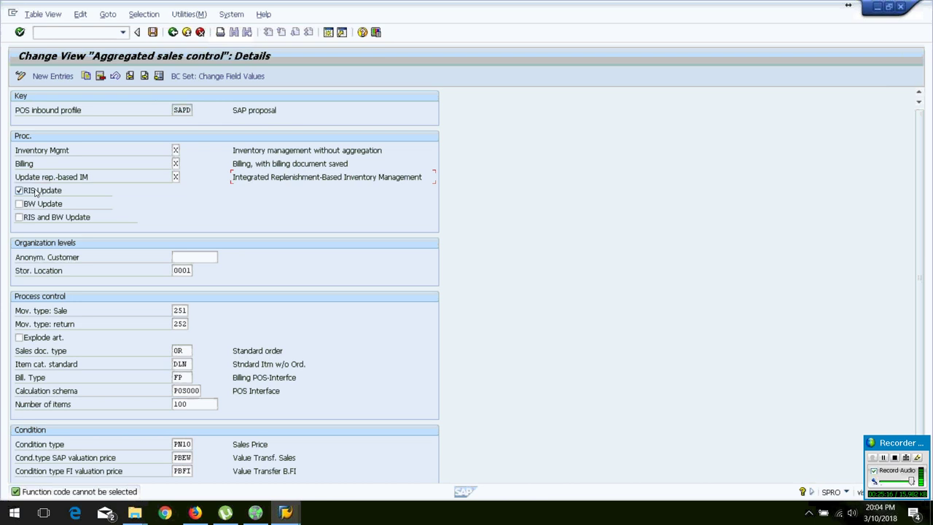
pyautogui.click(195, 257)
pyautogui.scroll(-1, 926, 231)
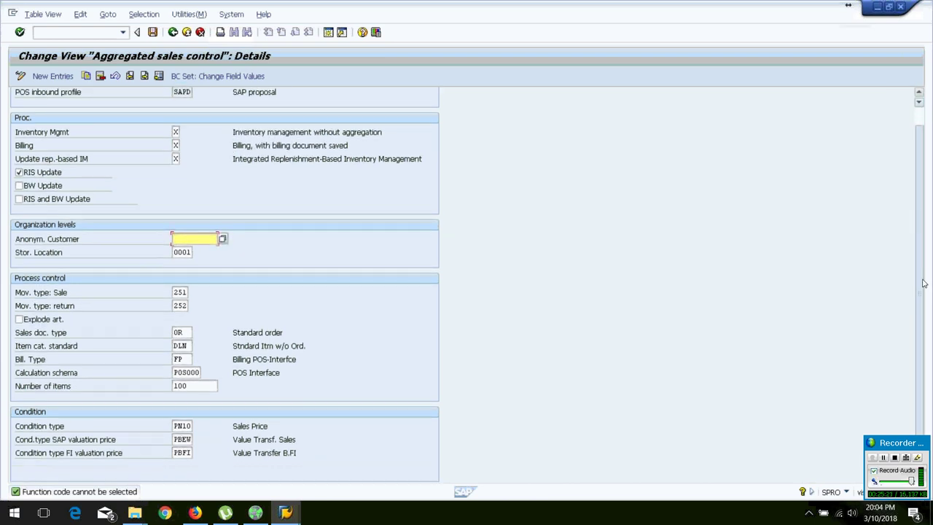
pyautogui.scroll(1, 926, 231)
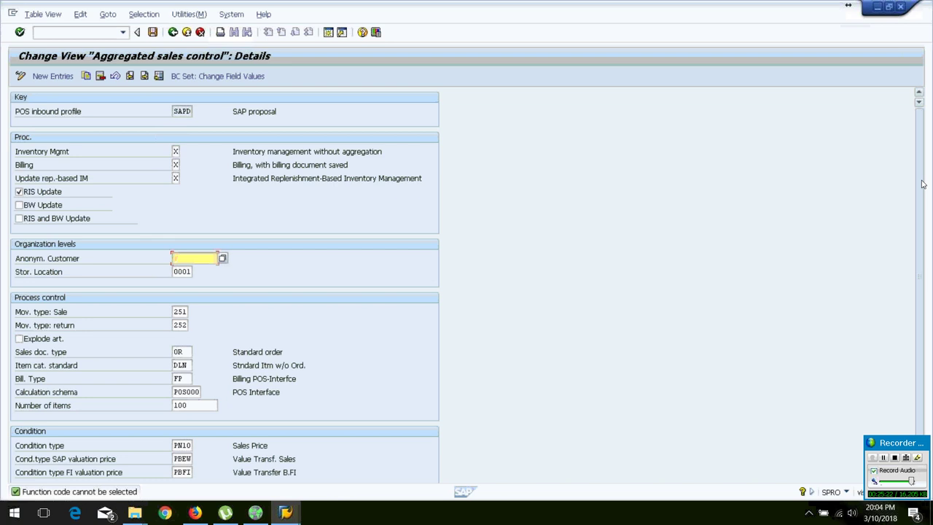
pyautogui.scroll(-1, 926, 233)
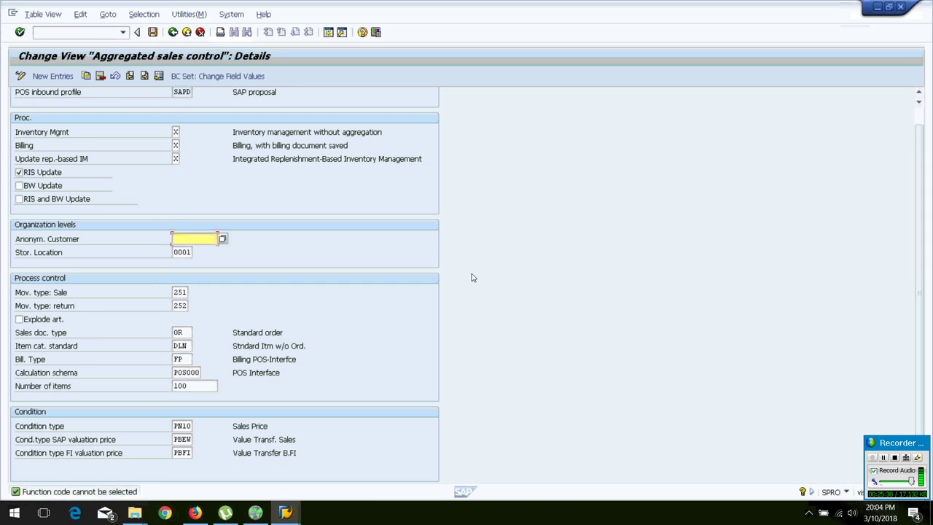
pyautogui.click(182, 252)
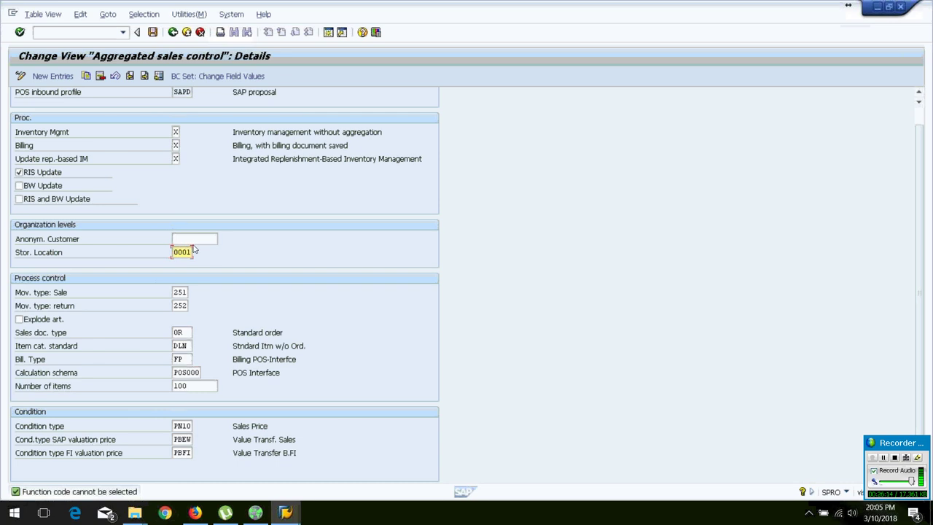
# - Examine the SAPD profile's process control settings: sale and return movement types, sales document type, standard item category and billing type
pyautogui.click(182, 292)
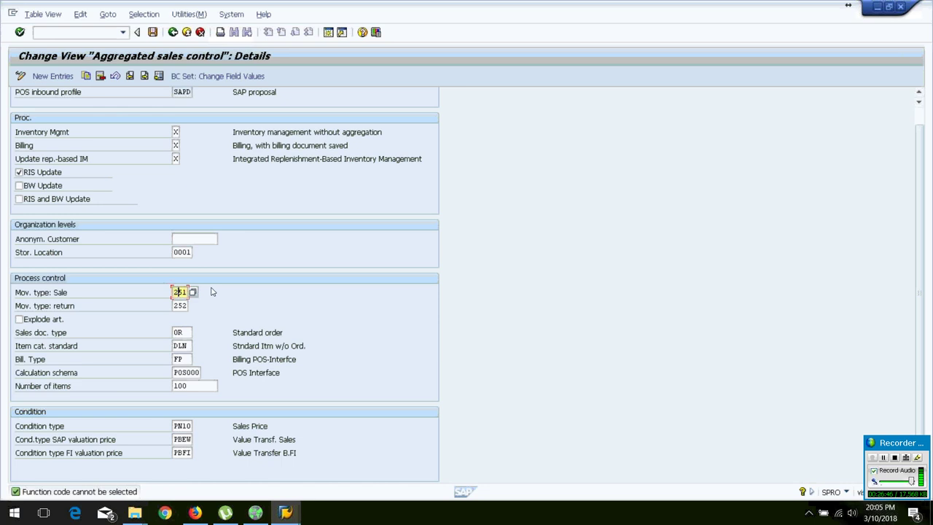
pyautogui.click(35, 296)
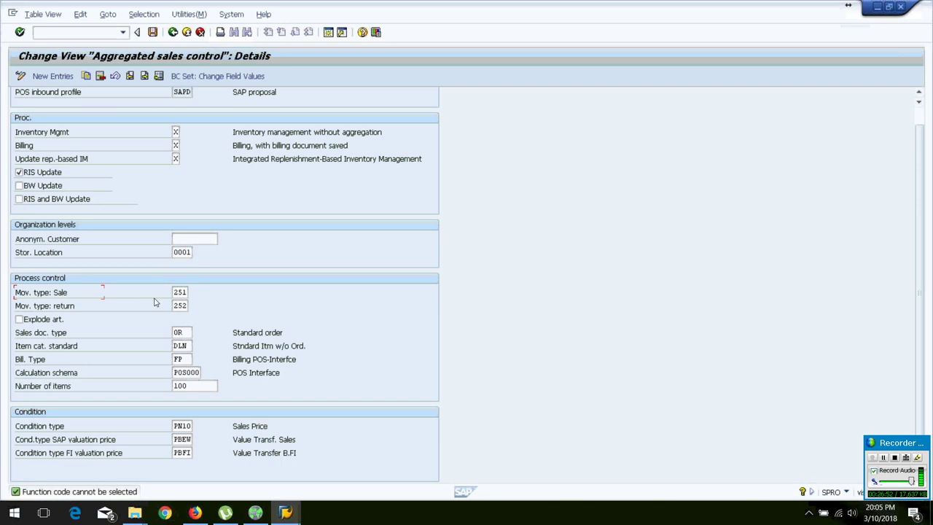
pyautogui.click(179, 292)
pyautogui.click(180, 305)
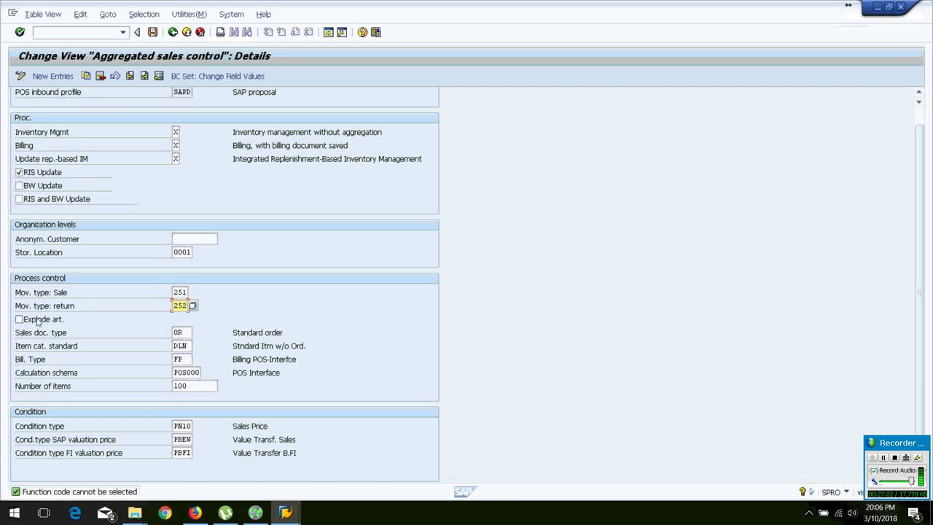
pyautogui.click(182, 333)
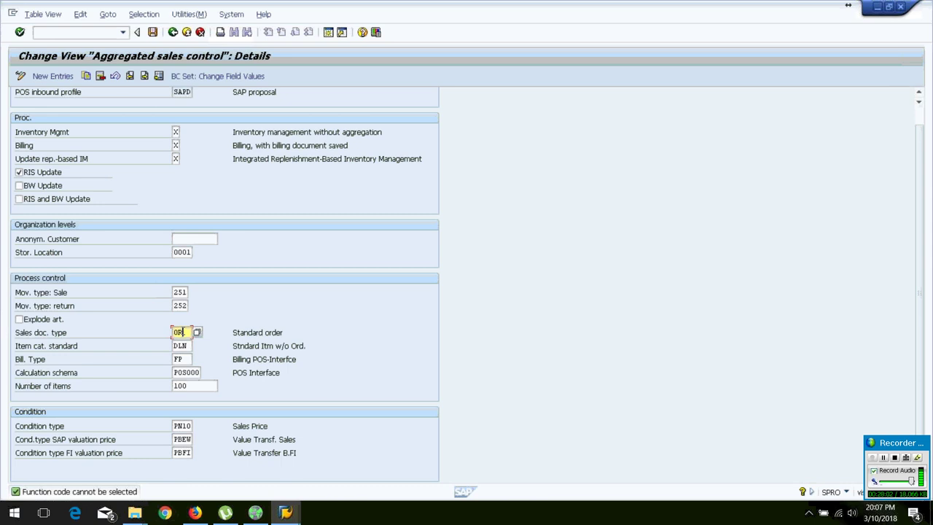
pyautogui.click(183, 344)
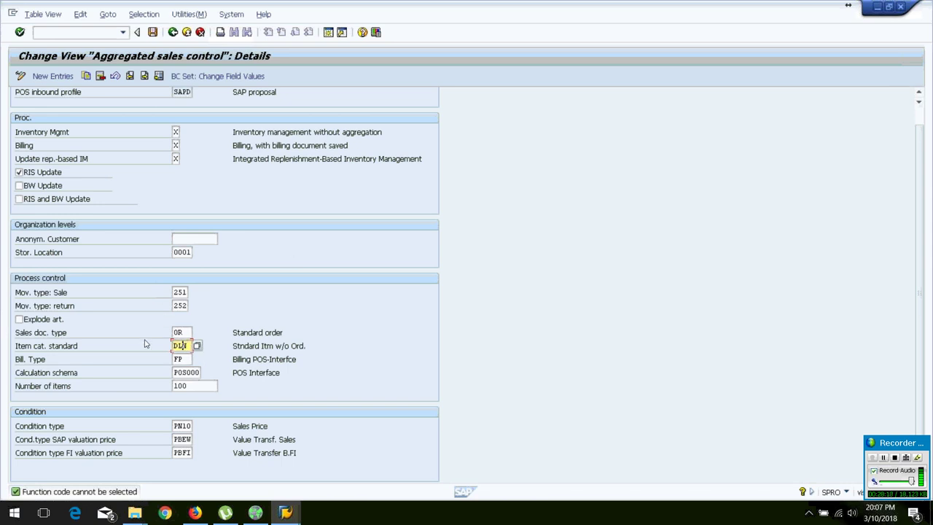
pyautogui.click(91, 346)
pyautogui.click(184, 359)
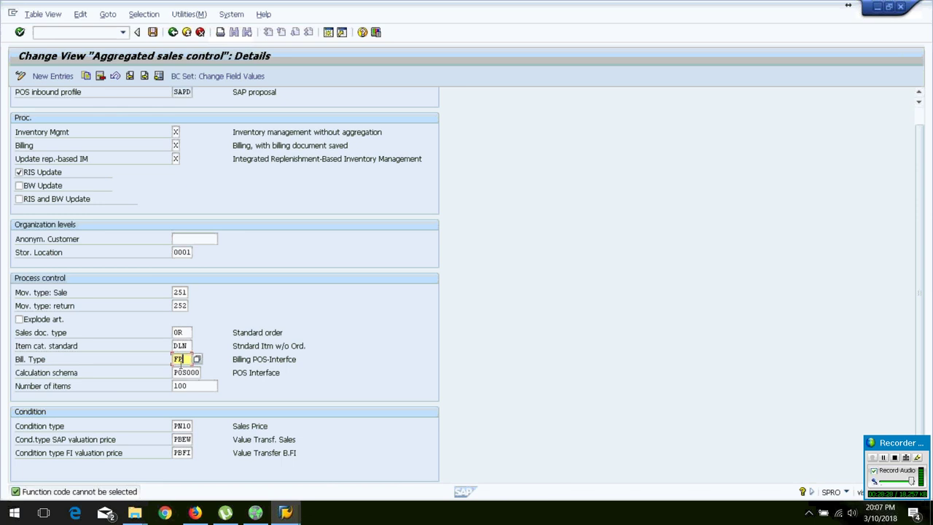
# - Switch to the SAP Easy Access session and display the POS billing document with transaction VF03
pyautogui.click(285, 512)
pyautogui.click(258, 455)
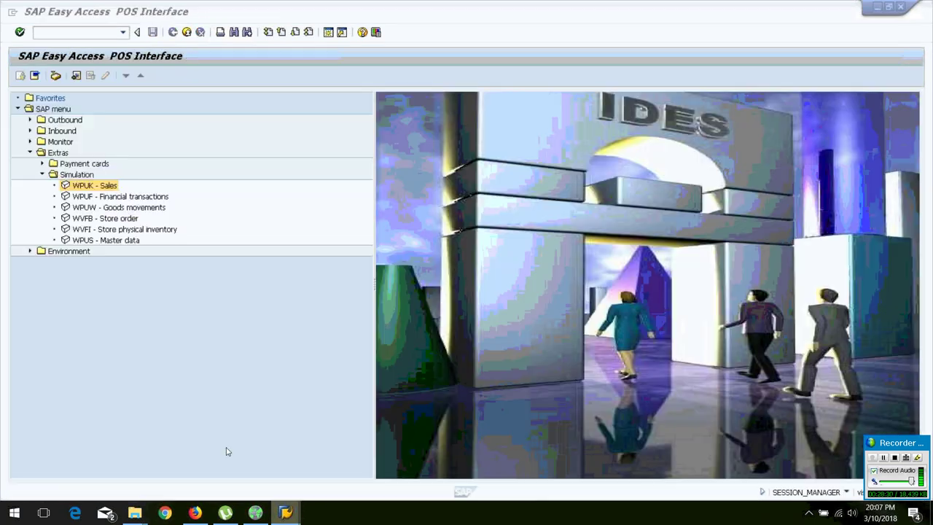
pyautogui.click(55, 30)
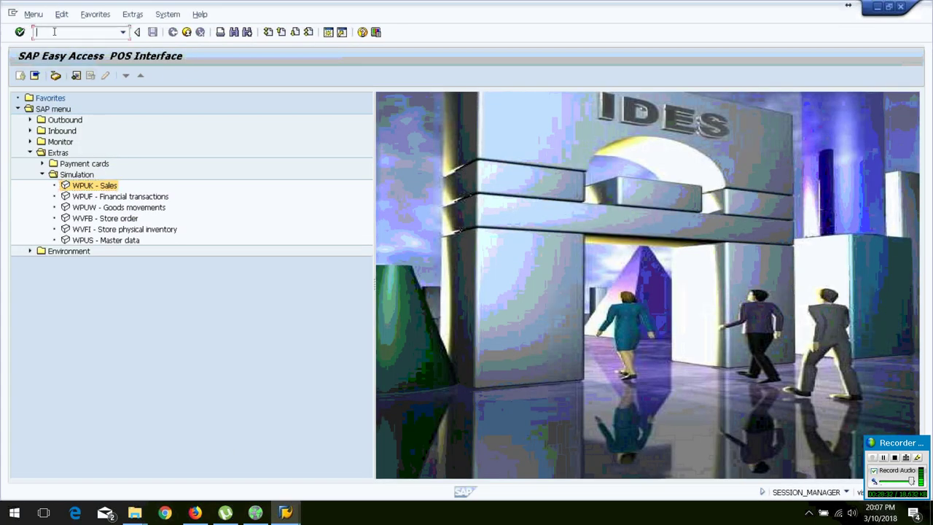
pyautogui.write('vf03')
pyautogui.press('Return')
pyautogui.press('Return')
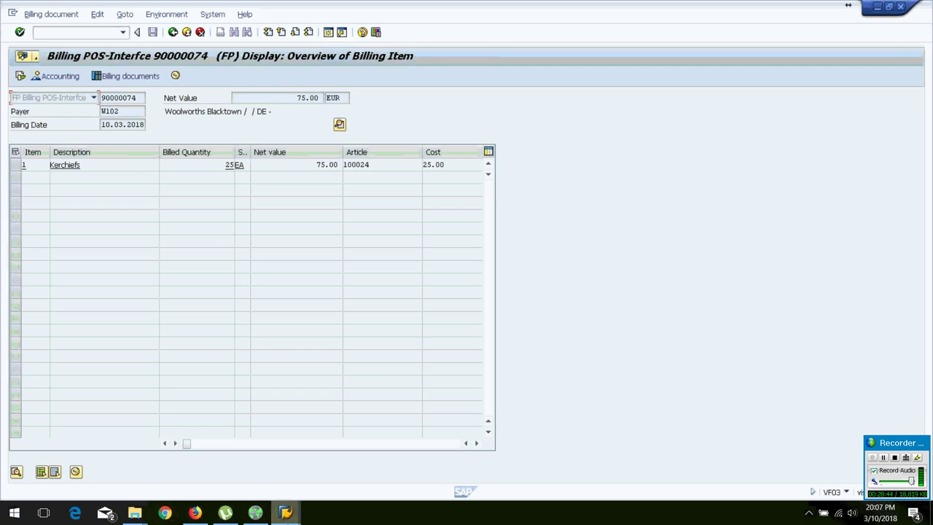
# - Return to the aggregated sales control session and check the calculation schema assigned to the SAPD profile
pyautogui.moveTo(294, 514)
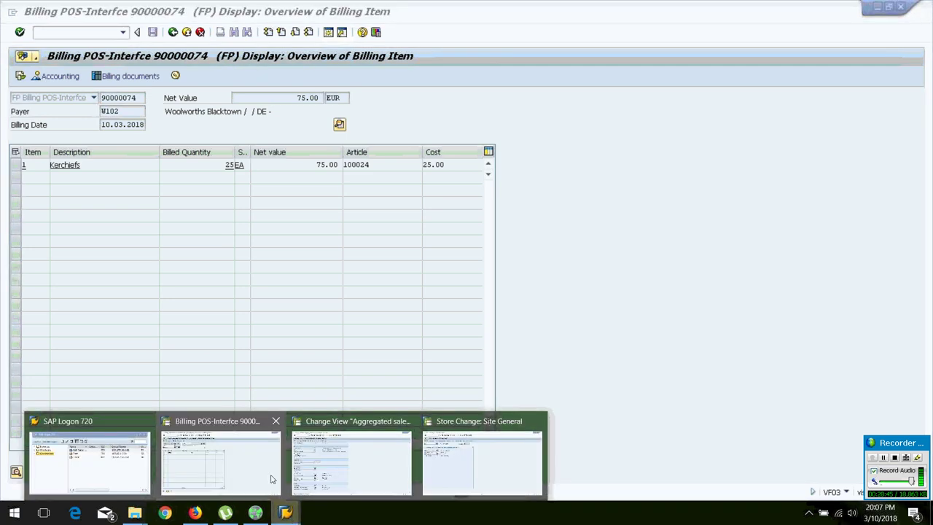
pyautogui.click(321, 470)
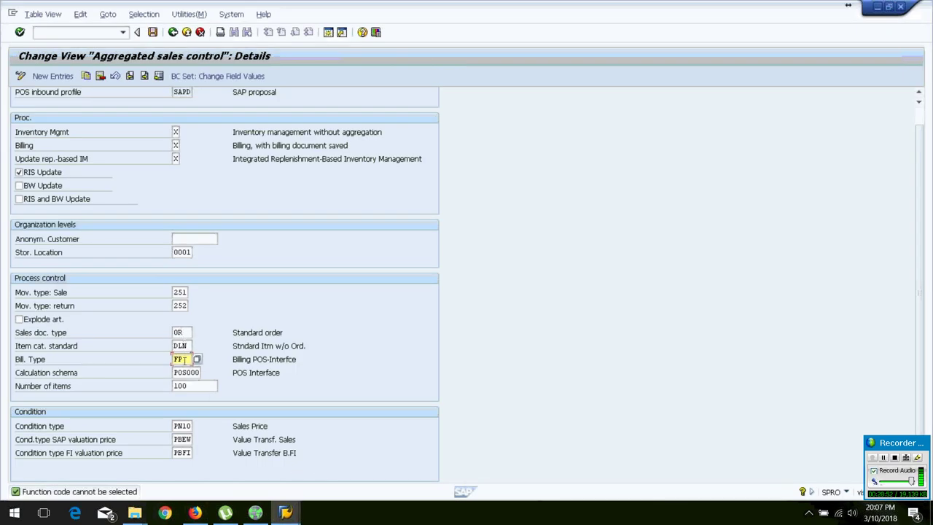
pyautogui.click(183, 373)
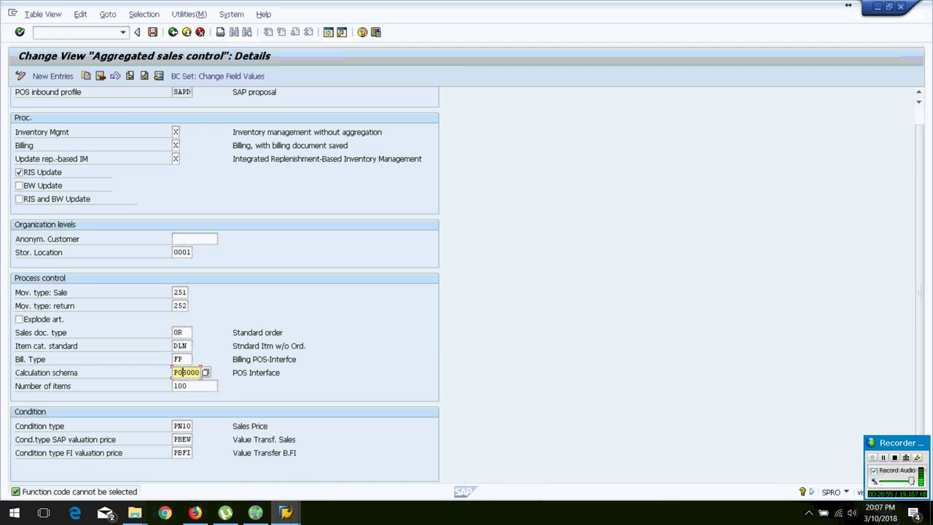
pyautogui.click(285, 513)
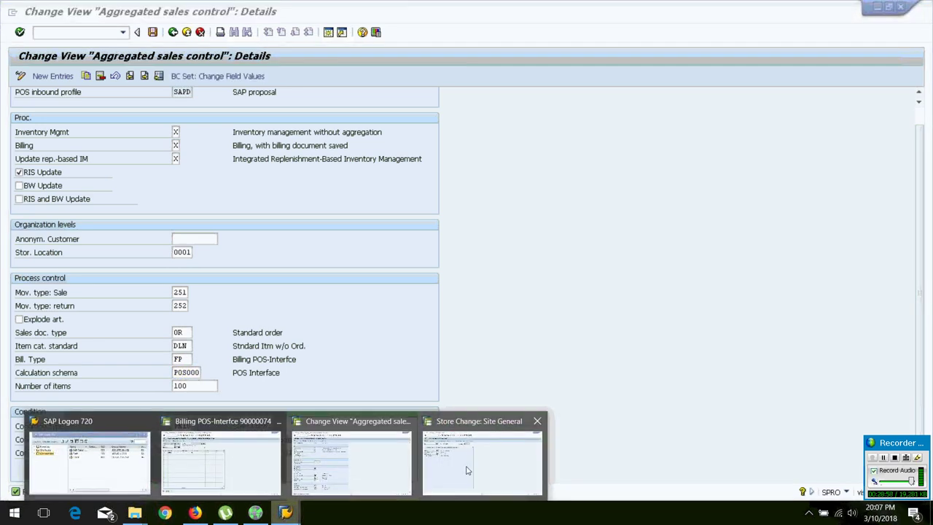
pyautogui.click(374, 468)
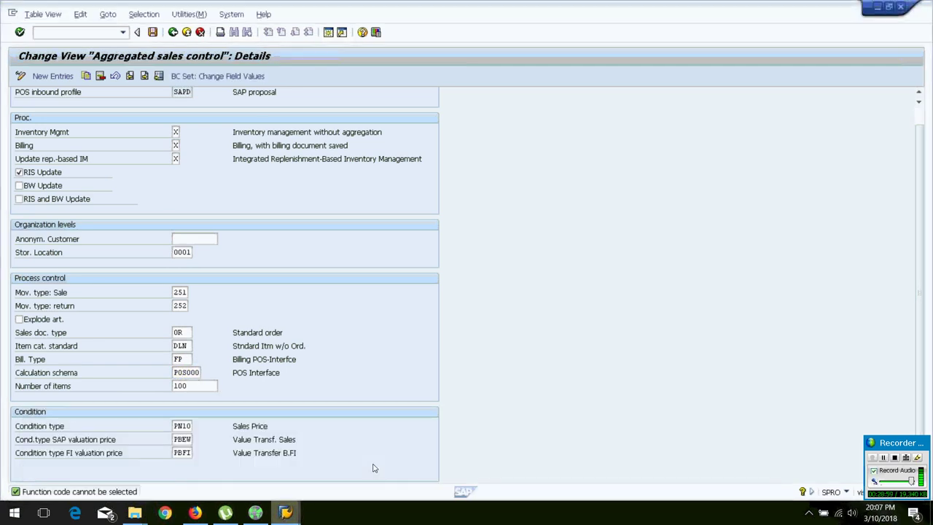
# - Switch to the billing document session, open the pricing conditions of the Kerchiefs item and display their pricing analysis
pyautogui.click(285, 513)
pyautogui.click(224, 466)
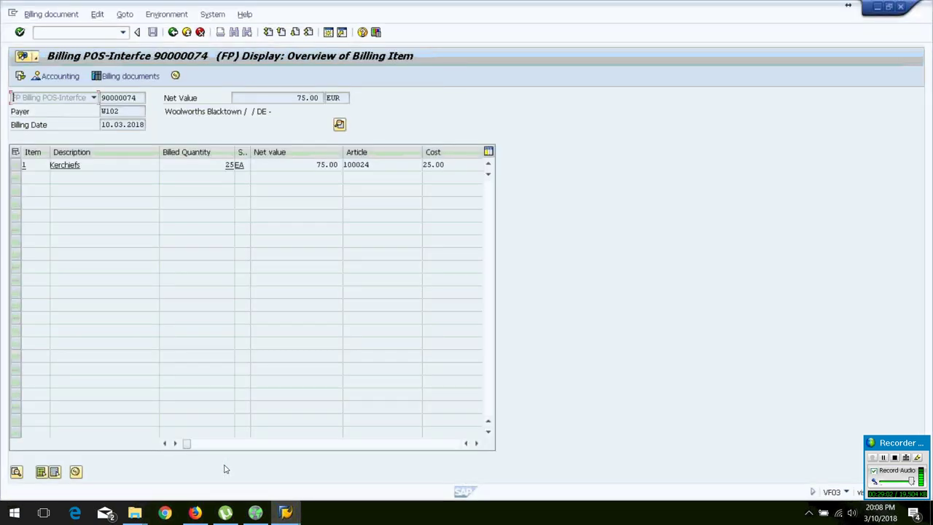
pyautogui.click(15, 164)
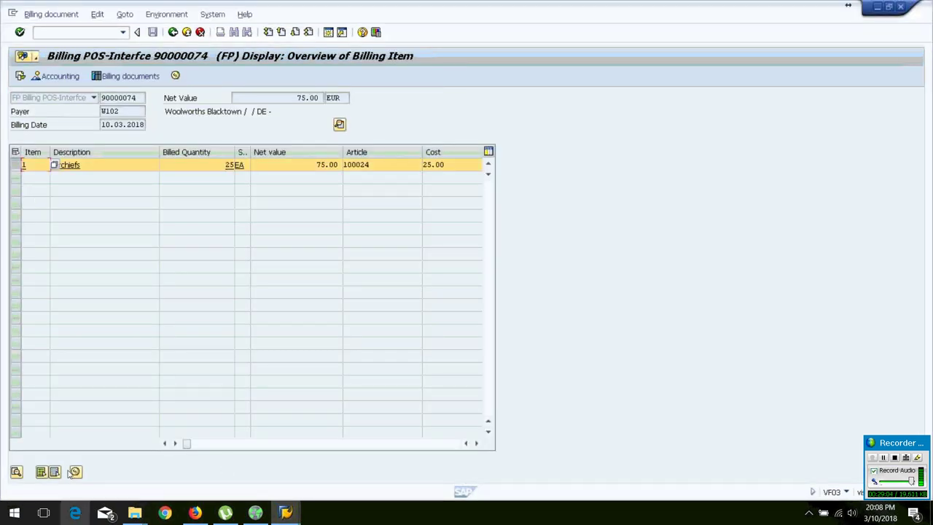
pyautogui.doubleClick(52, 164)
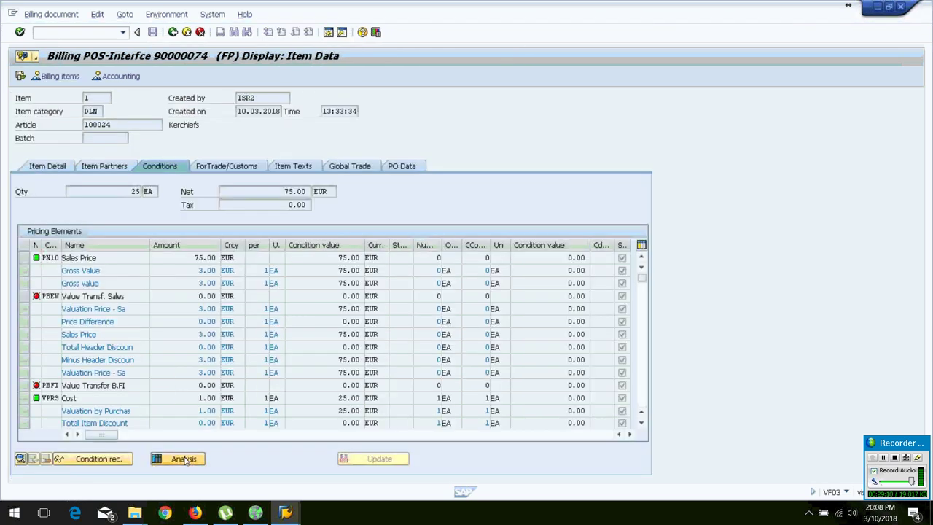
pyautogui.click(186, 459)
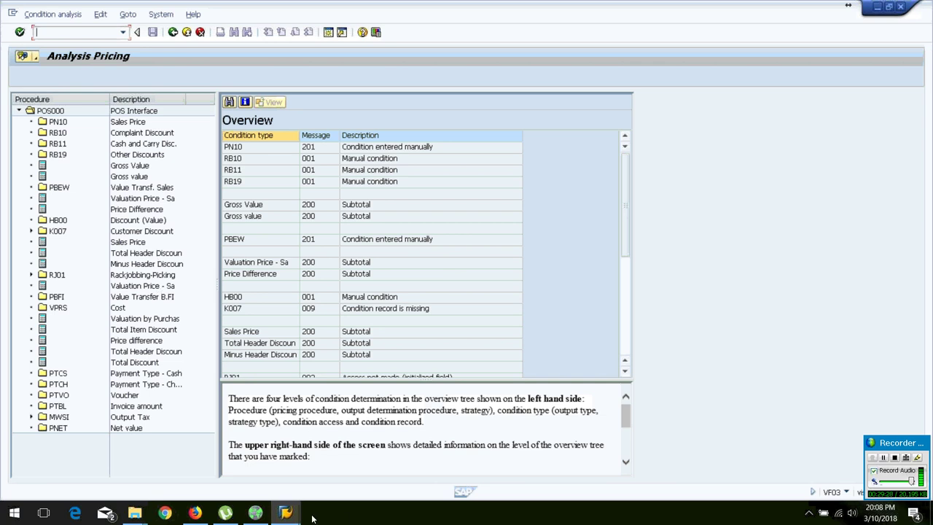
# - Return to the aggregated sales control session and review the SAPD profile's calculation schema, number of items and sales price condition type
pyautogui.click(285, 513)
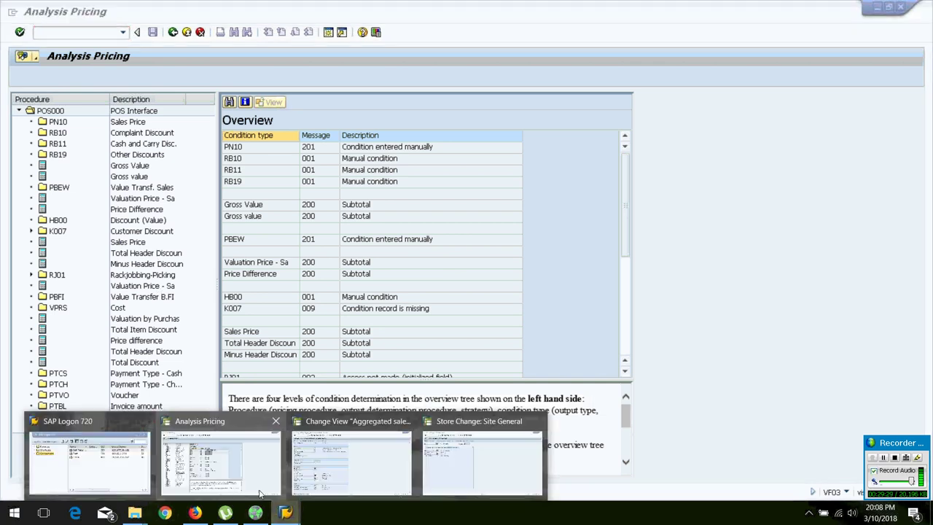
pyautogui.click(341, 467)
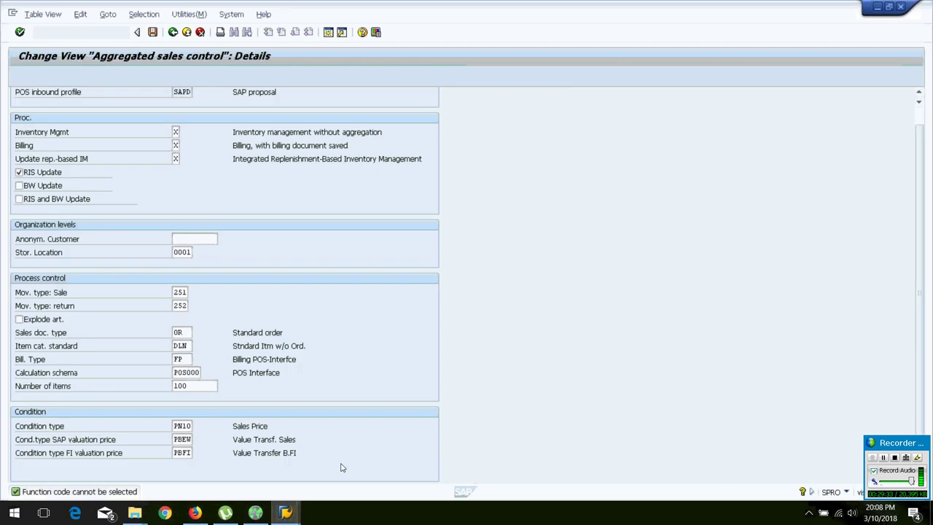
pyautogui.click(186, 372)
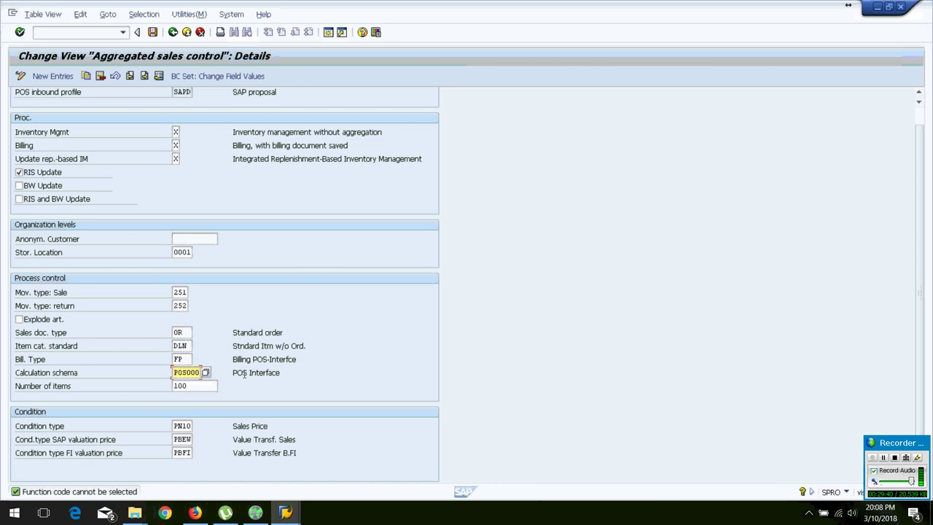
pyautogui.click(207, 386)
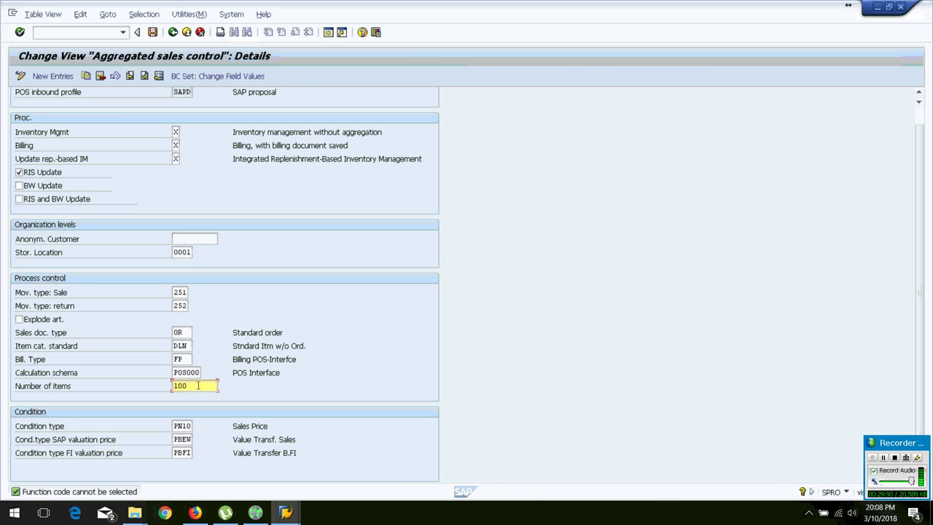
pyautogui.click(181, 426)
# - Switch to the pricing analysis session, go back to the item's conditions and examine the PN10 sales price line and its amount
pyautogui.click(285, 510)
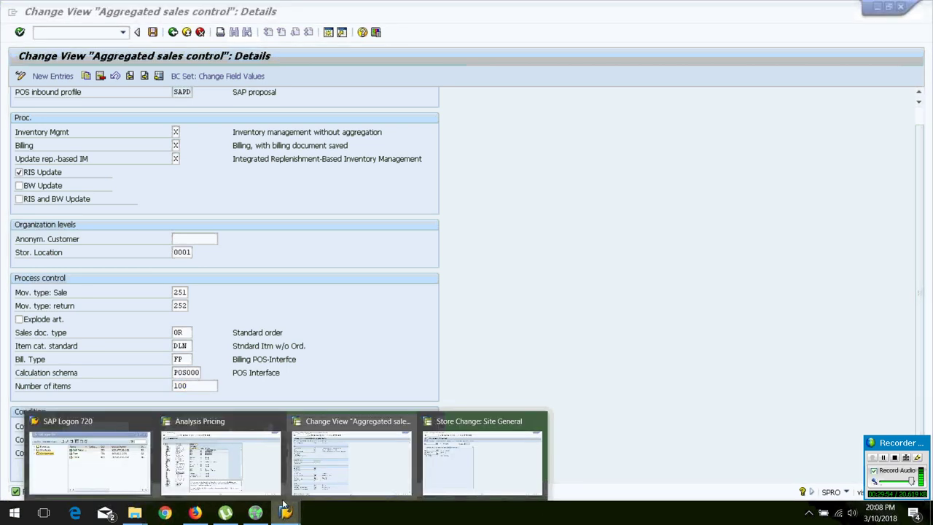
pyautogui.click(219, 455)
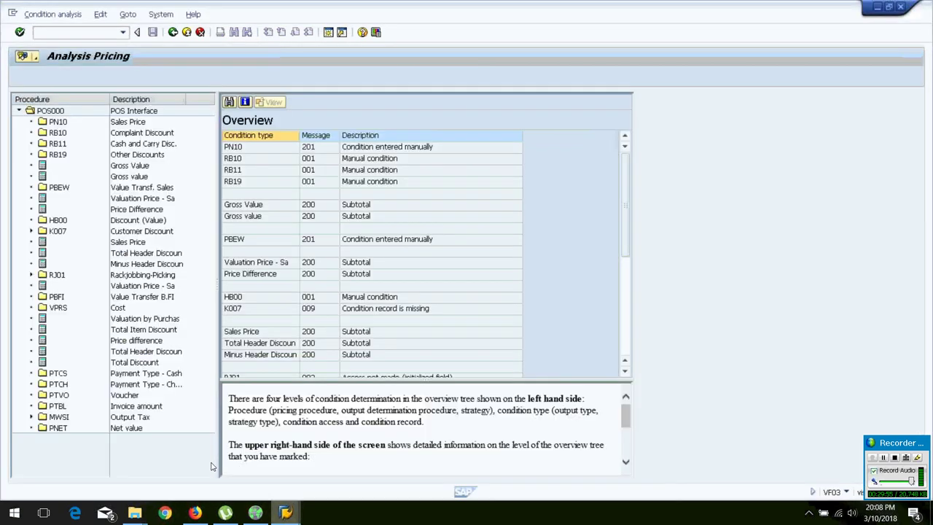
pyautogui.click(172, 32)
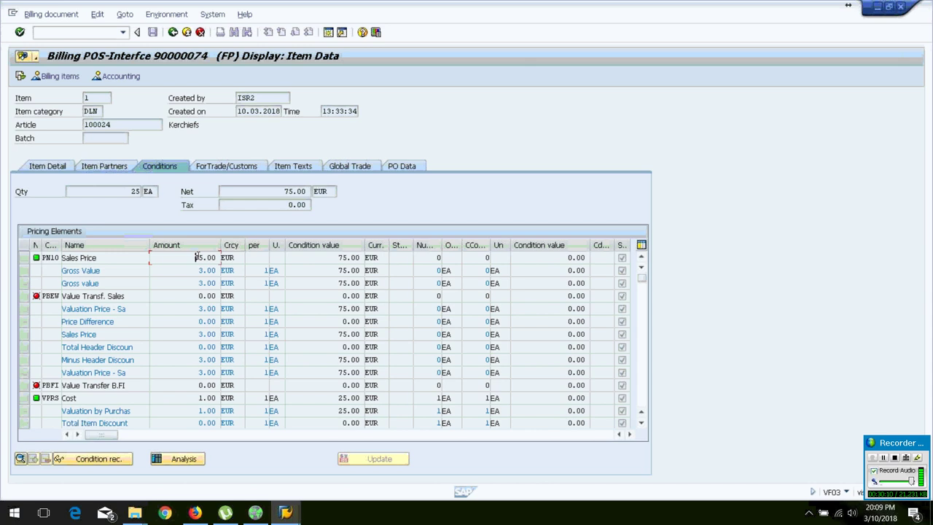
pyautogui.click(25, 257)
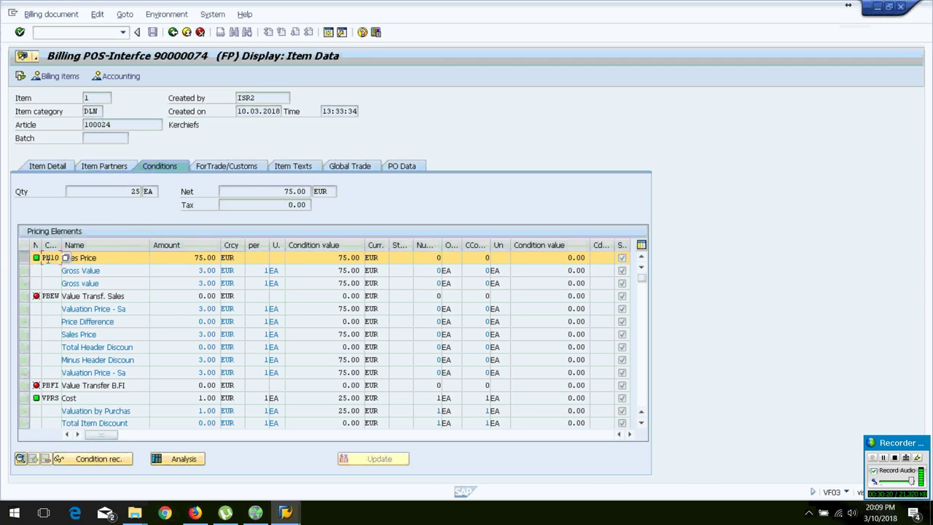
pyautogui.click(195, 257)
# - Review the SAPD profile's SAP and FI valuation price condition types in aggregated sales control, and return to the implementation guide
pyautogui.click(283, 510)
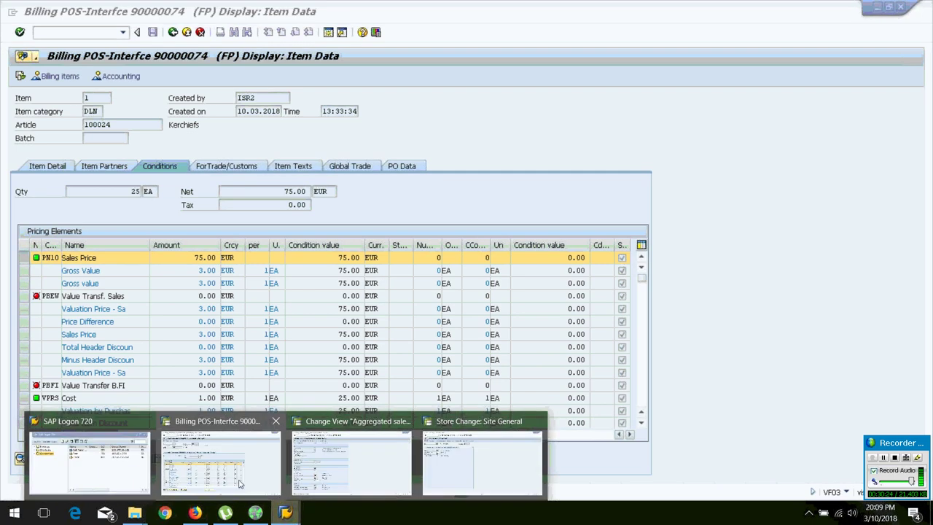
pyautogui.click(329, 470)
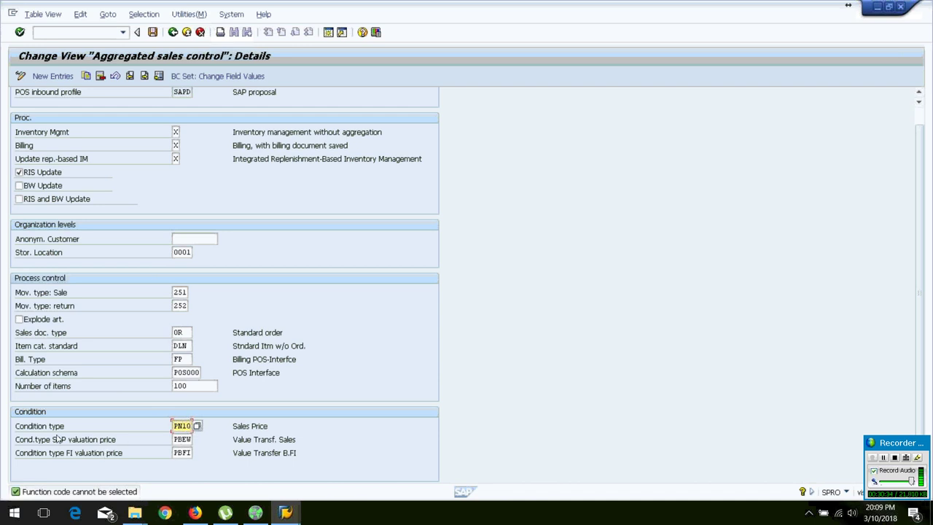
pyautogui.click(182, 439)
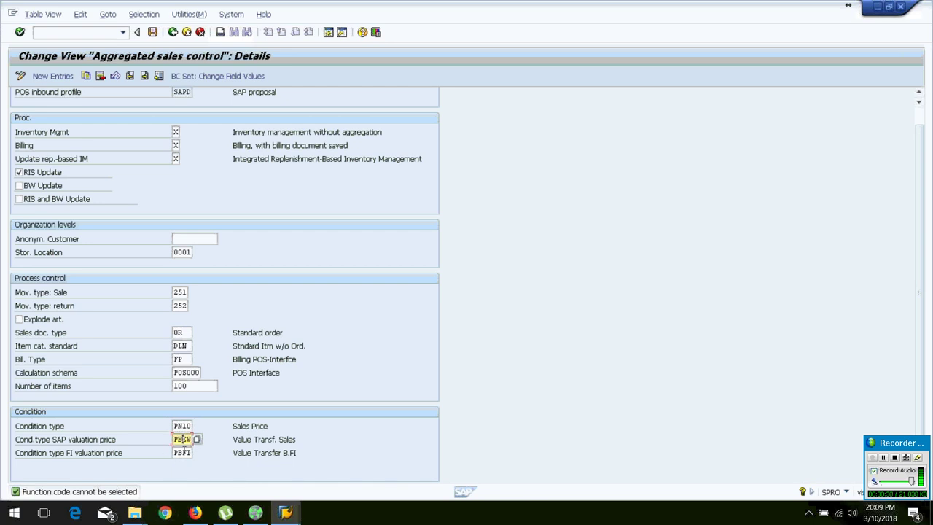
pyautogui.click(182, 451)
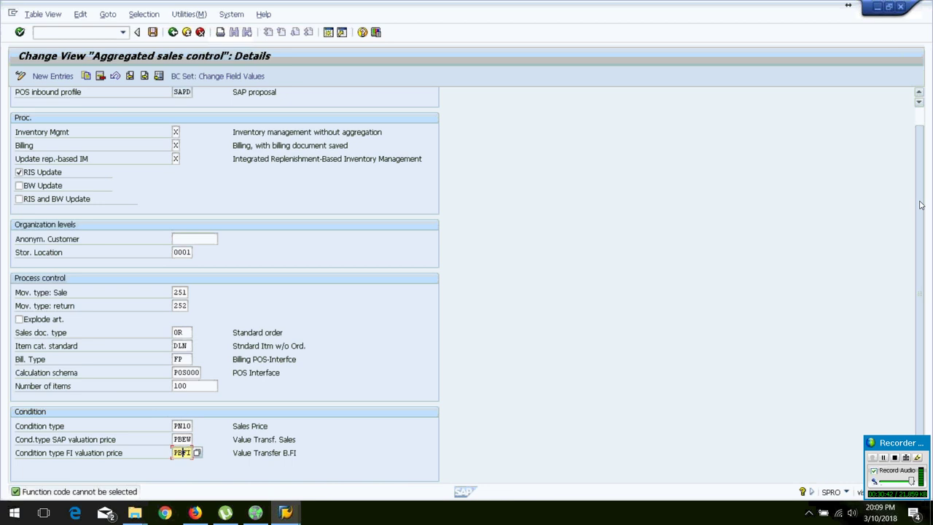
pyautogui.scroll(1, 920, 204)
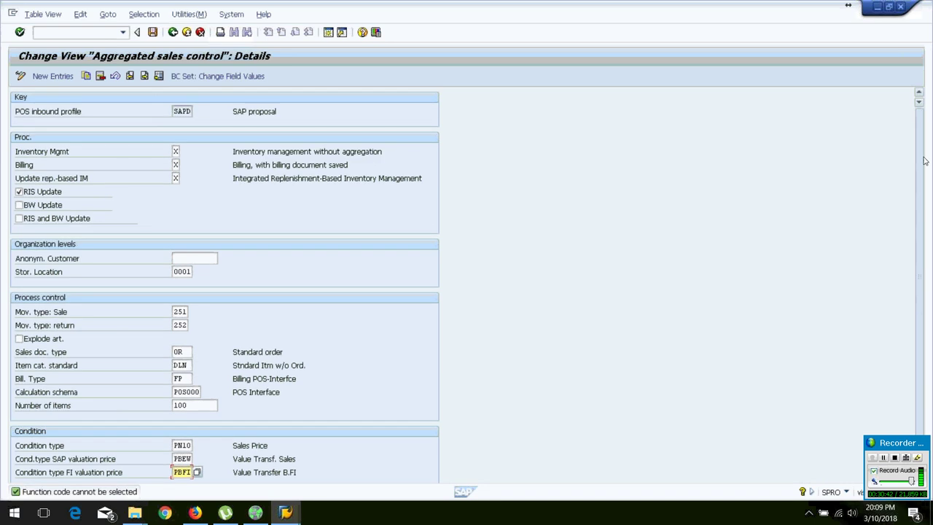
pyautogui.click(173, 33)
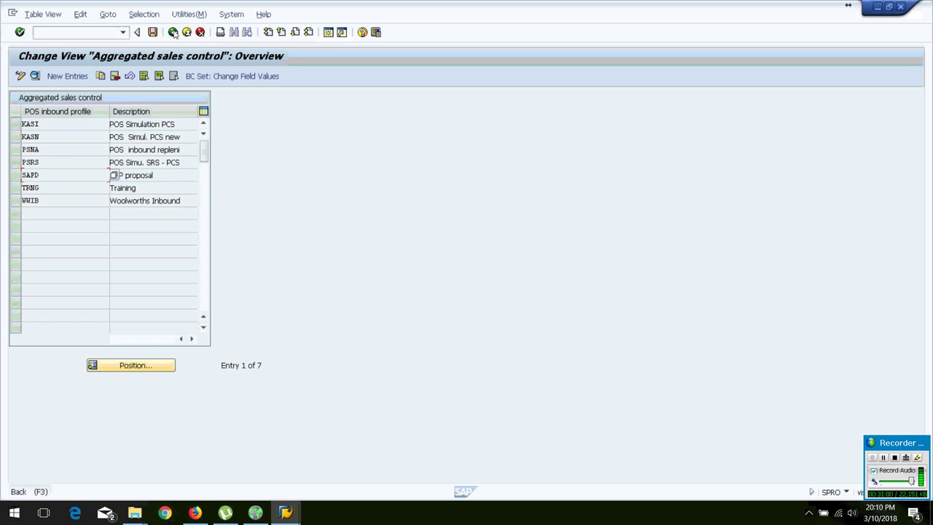
pyautogui.click(173, 32)
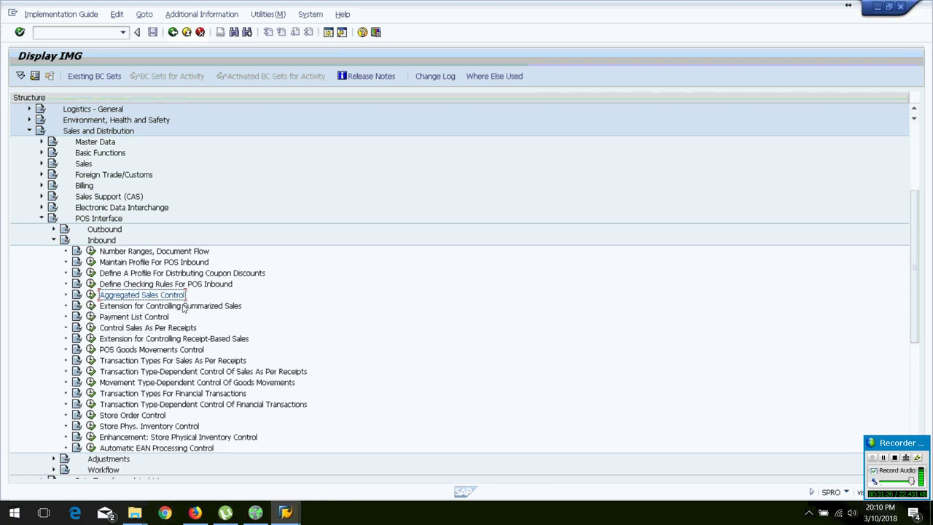
# - Open Extension for Controlling Summarized Sales under POS Interface Inbound and display the SAPD profile's inventory management and consignment settings
pyautogui.click(90, 306)
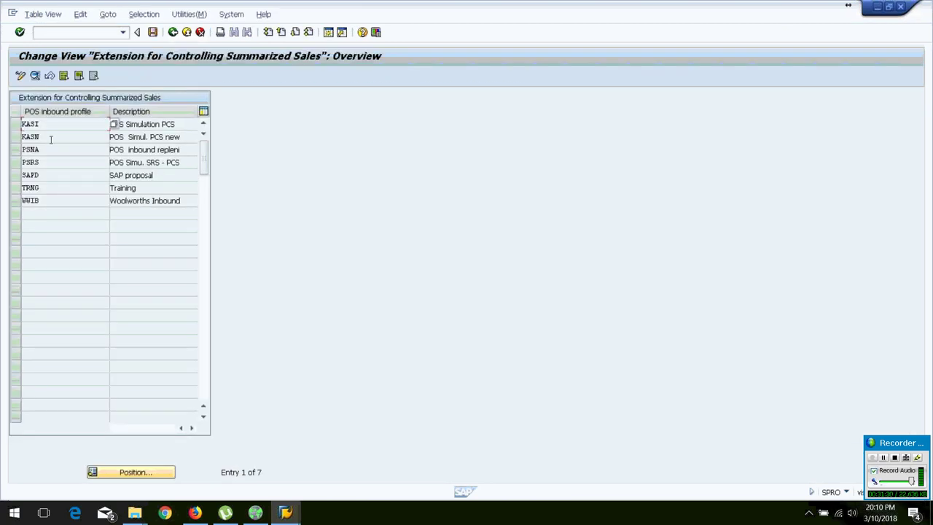
pyautogui.click(40, 175)
pyautogui.doubleClick(45, 179)
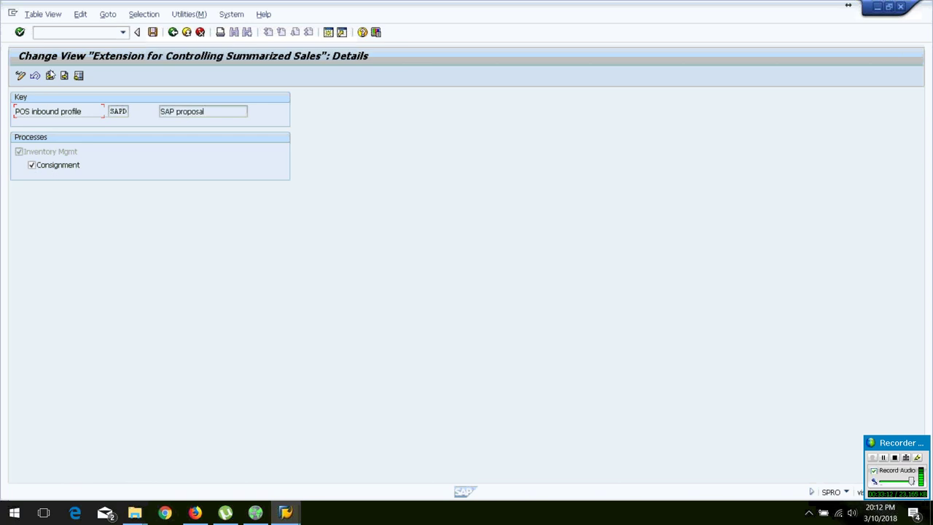
# - Step back through the preceding inbound profiles to KASI, comparing their consignment settings, and return to the implementation guide
pyautogui.click(49, 76)
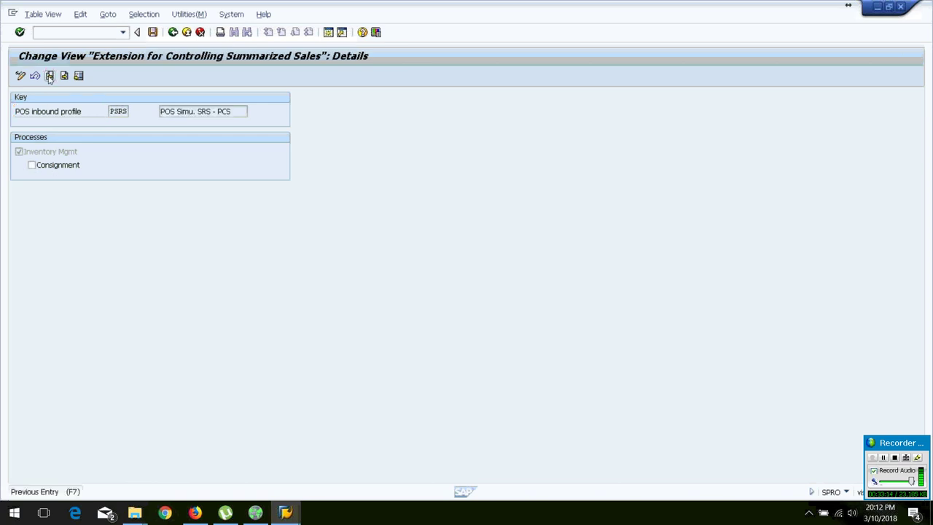
pyautogui.click(50, 75)
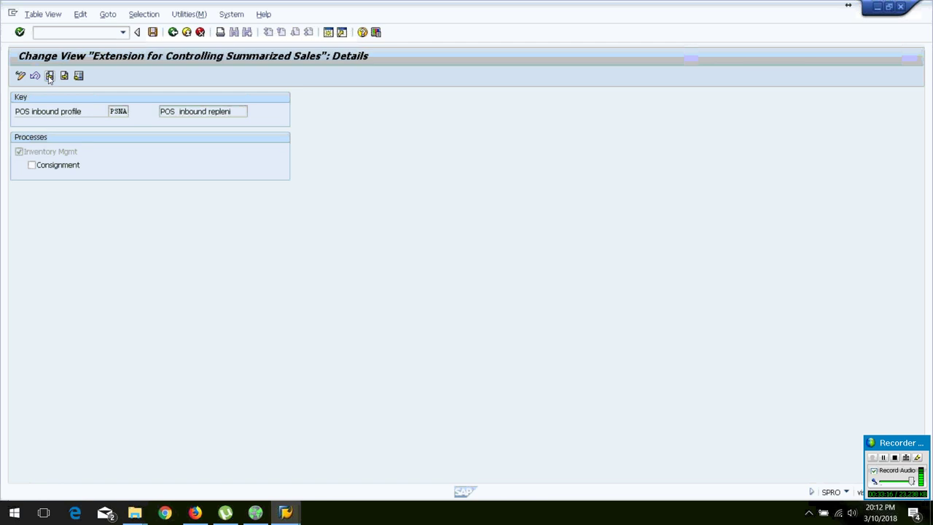
pyautogui.click(50, 75)
pyautogui.click(50, 75)
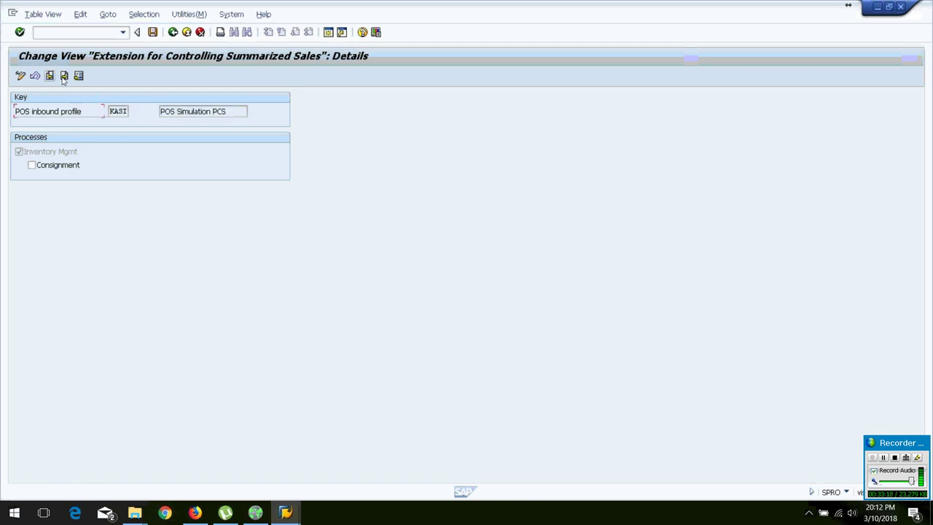
pyautogui.click(174, 34)
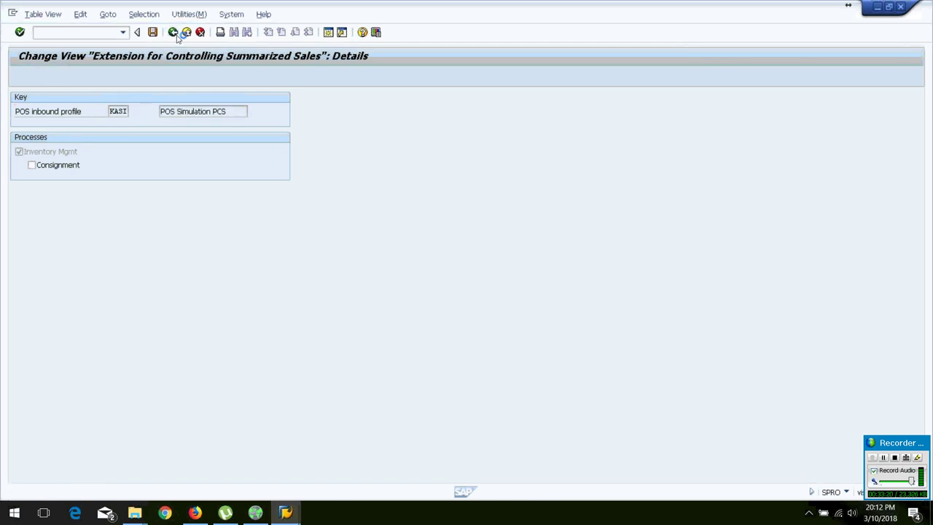
pyautogui.click(175, 34)
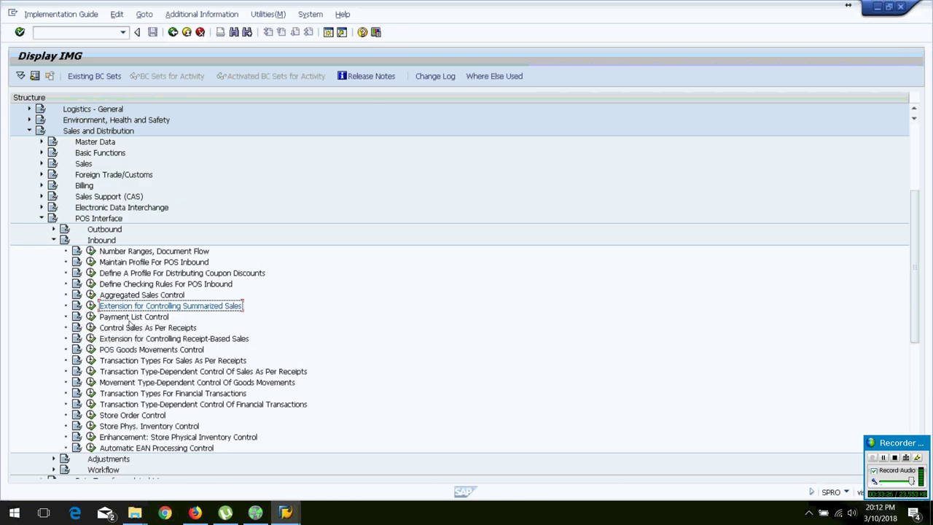
# - Open Payment List Control, examine the SAPD profile's process control settings including the condition type, and return to the profile overview
pyautogui.click(91, 317)
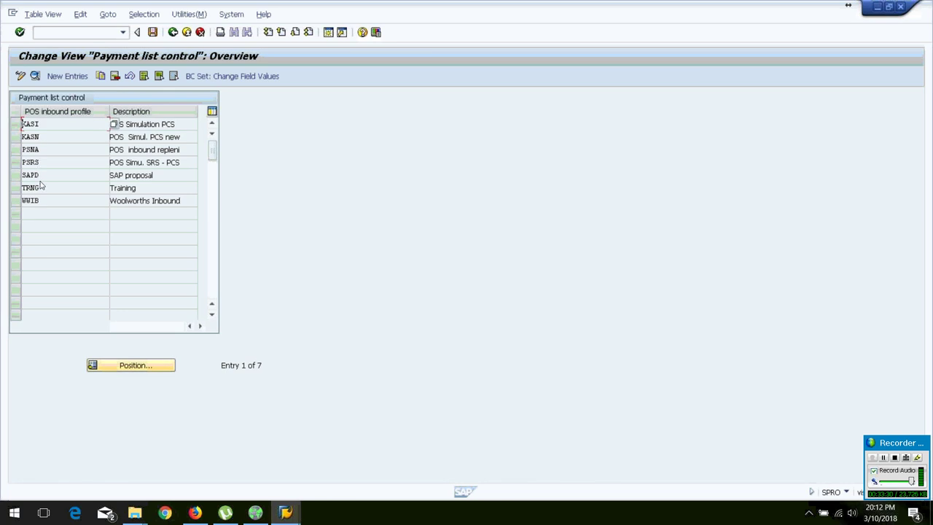
pyautogui.click(41, 178)
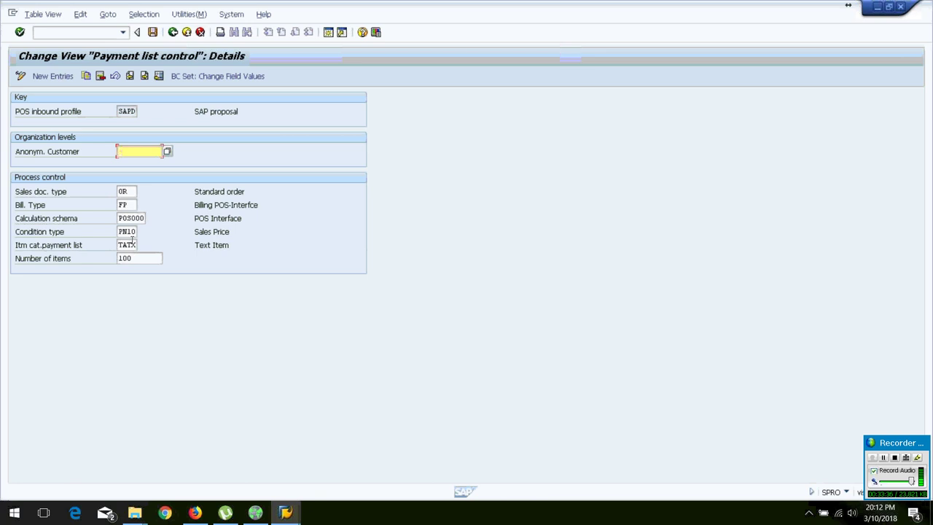
pyautogui.click(131, 232)
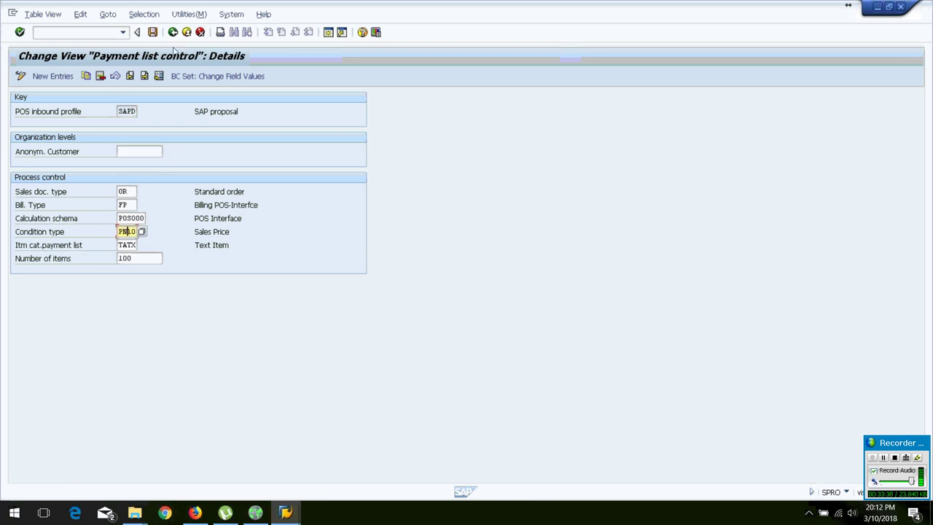
pyautogui.click(173, 34)
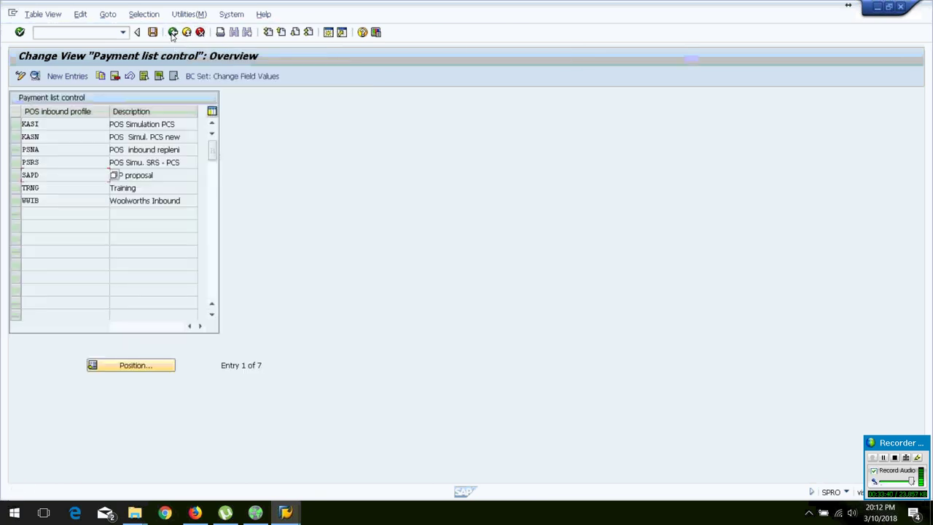
# - Open Control Sales As Per Receipts, review the SAPD profile's processing, process control and condition settings, and return to the implementation guide
pyautogui.click(173, 33)
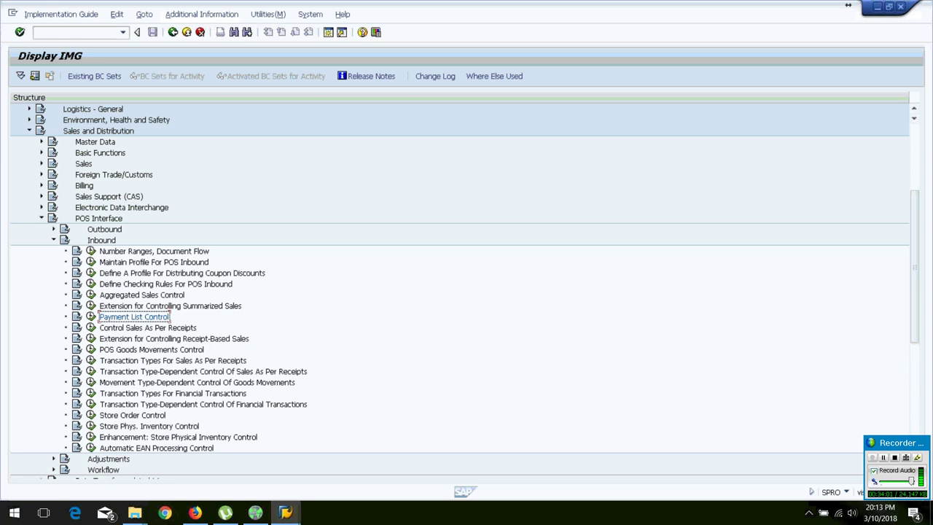
pyautogui.click(90, 327)
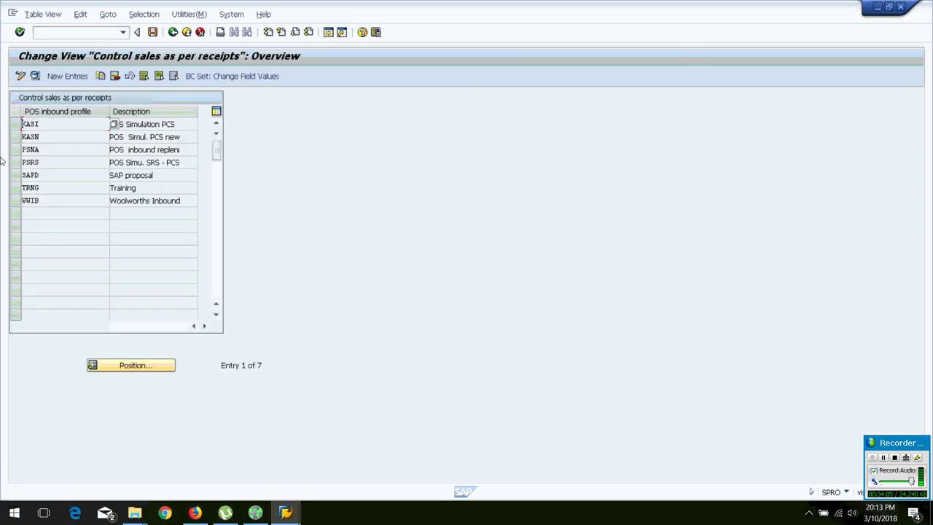
pyautogui.doubleClick(37, 178)
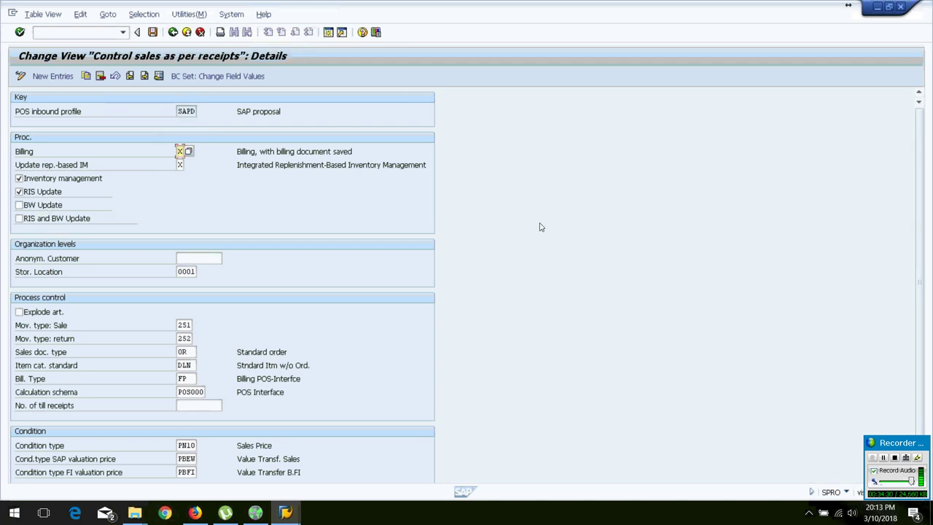
pyautogui.scroll(-1, 918, 182)
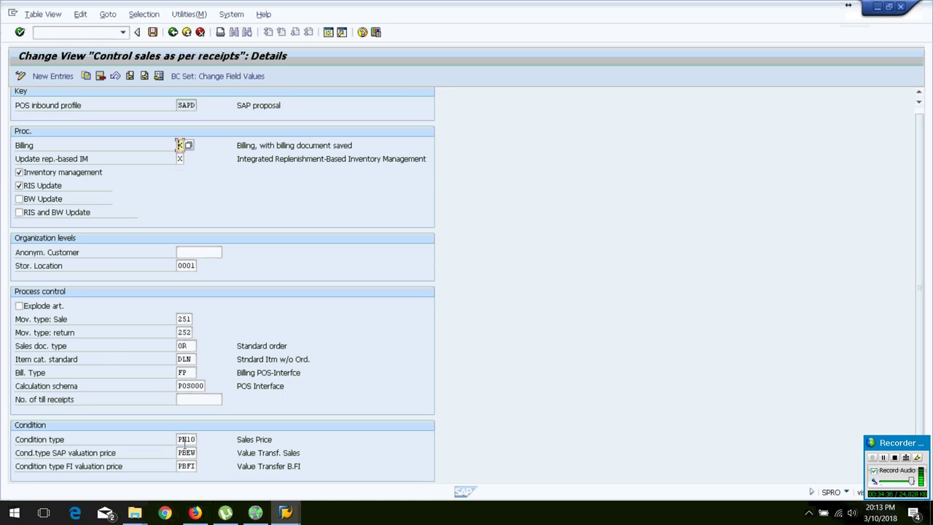
pyautogui.click(172, 33)
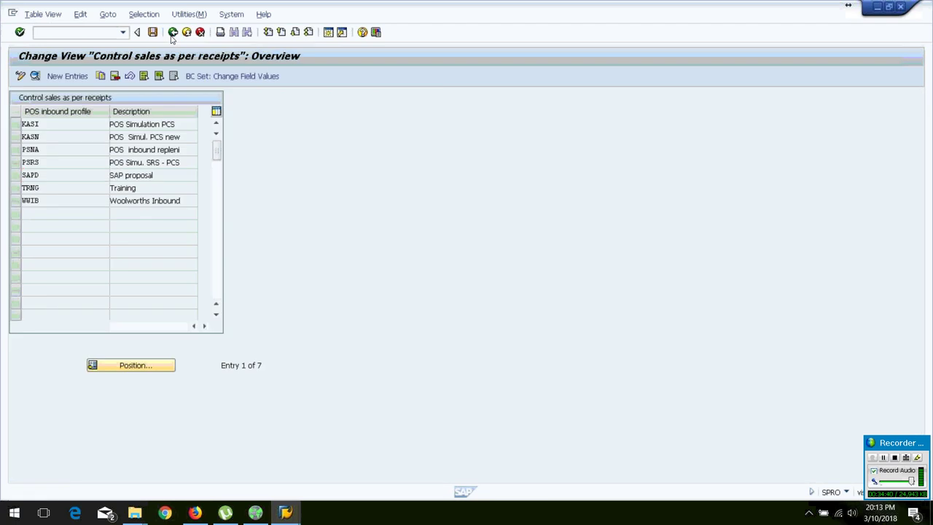
pyautogui.click(172, 34)
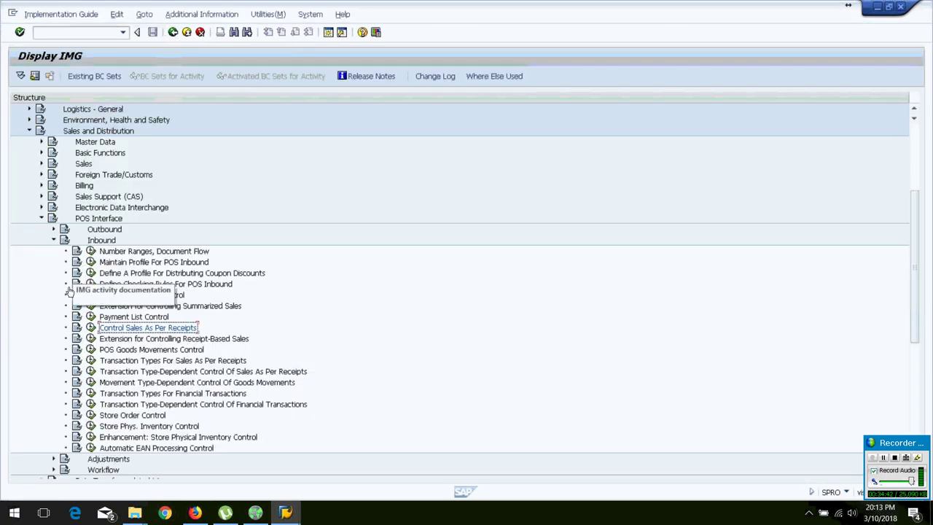
# - Open Extension for Controlling Receipt-Based Sales, check the SAPD profile's consignment setting, and return to the implementation guide
pyautogui.click(91, 338)
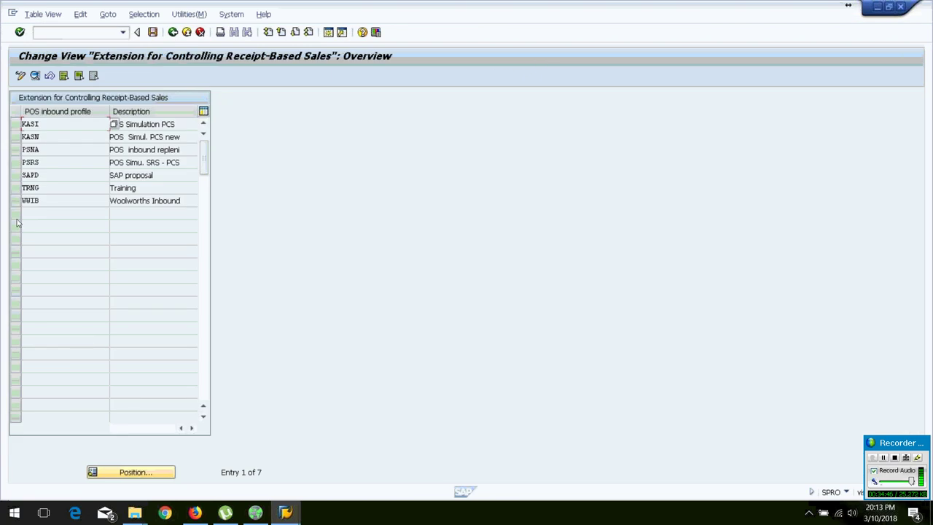
pyautogui.click(49, 178)
pyautogui.doubleClick(50, 177)
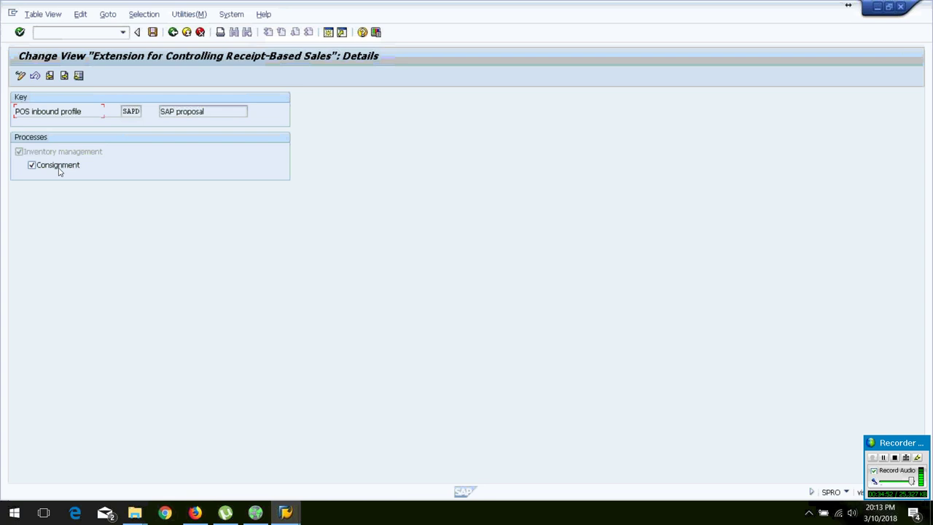
pyautogui.click(173, 33)
pyautogui.click(175, 33)
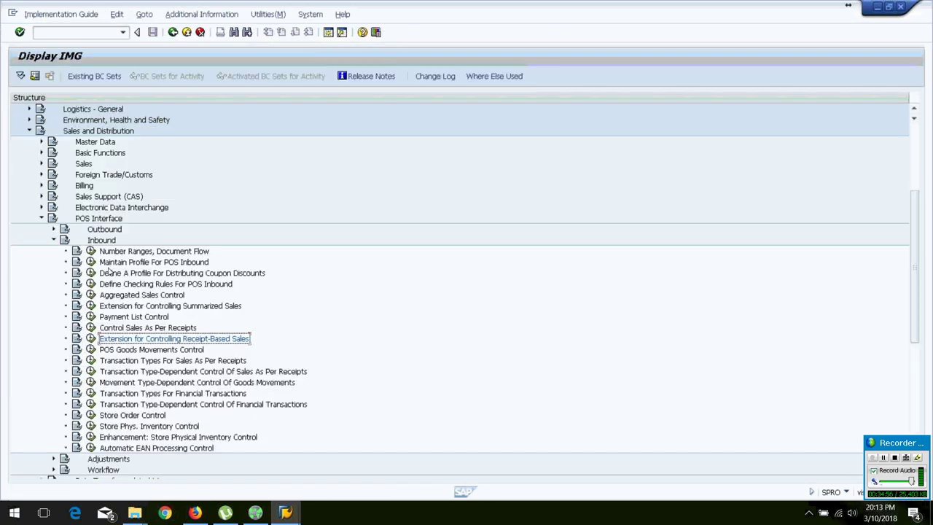
# - Open POS Goods Movements Control, review the SAPD profile's purchase order search and workflow settings, and return to the implementation guide
pyautogui.click(90, 351)
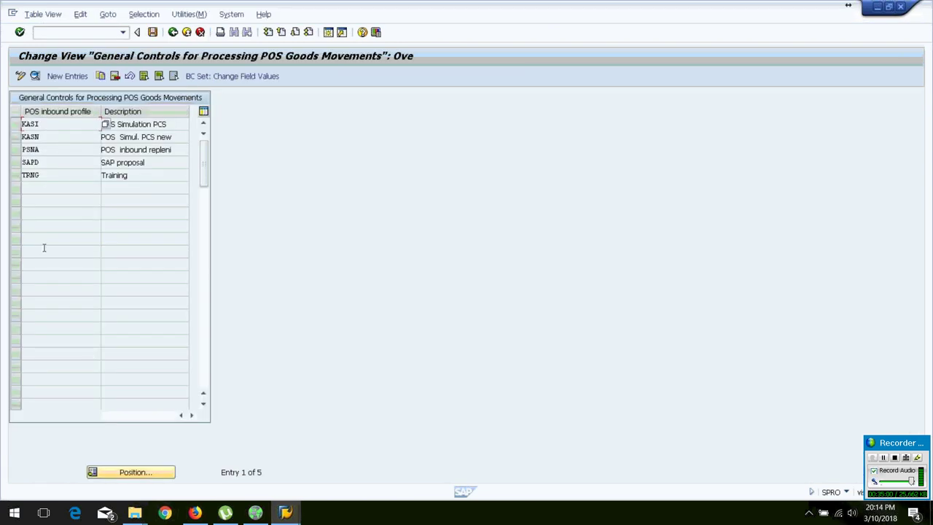
pyautogui.doubleClick(54, 161)
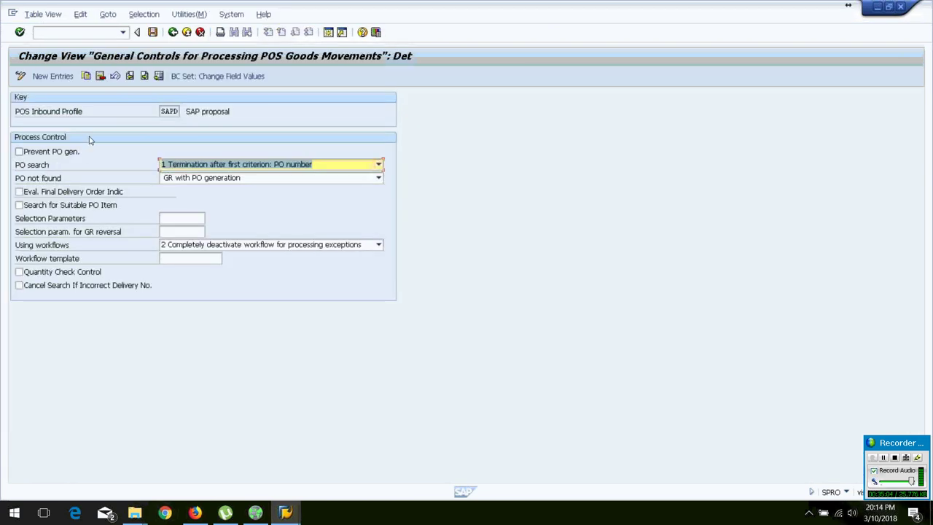
pyautogui.click(168, 111)
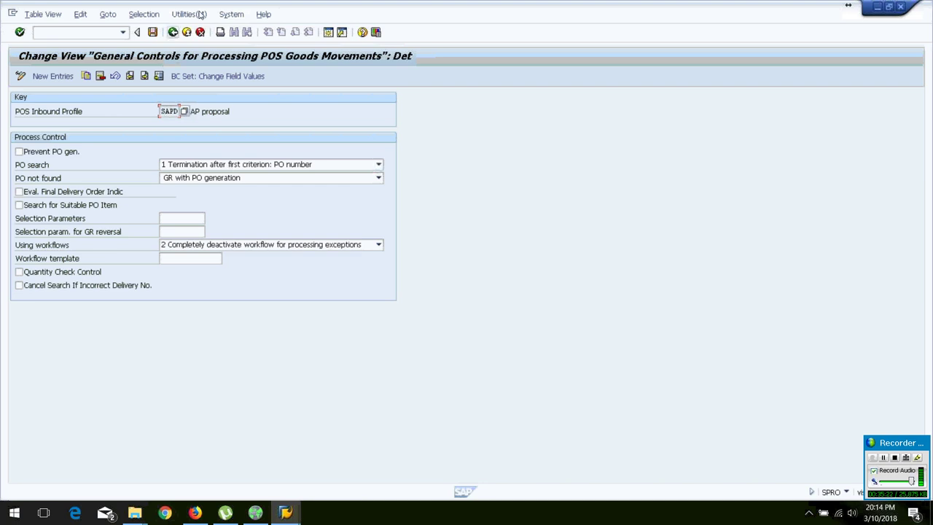
pyautogui.click(173, 32)
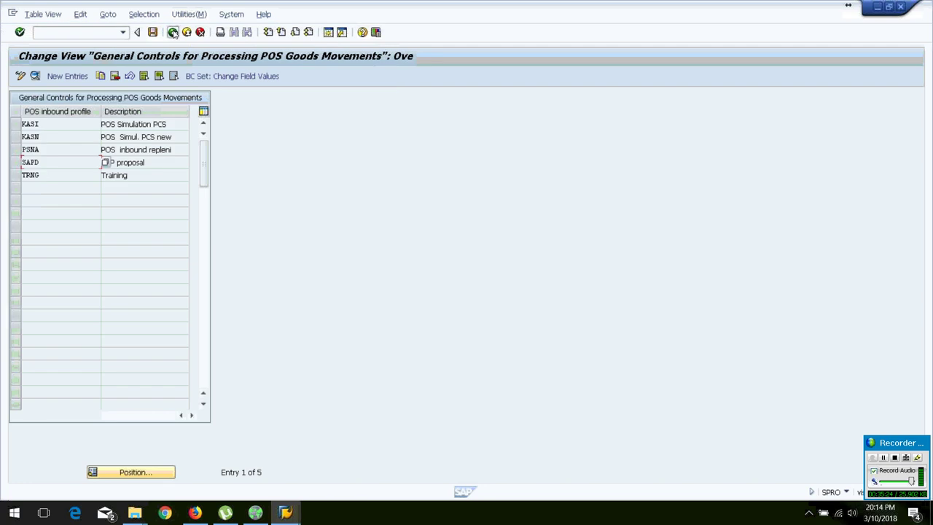
pyautogui.click(173, 32)
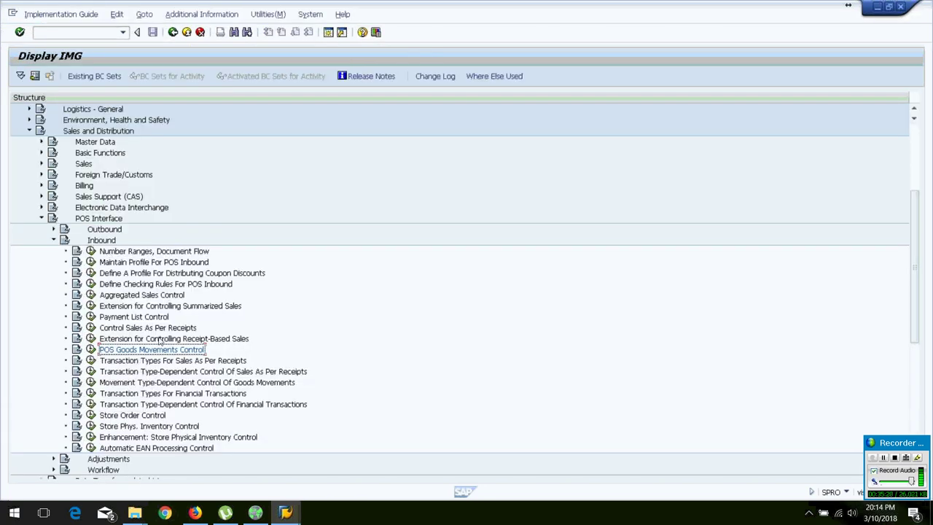
# - Open Transaction Types For Sales As Per Receipts, look over the defined types including gift certificate and reservation, and return to the implementation guide
pyautogui.click(90, 360)
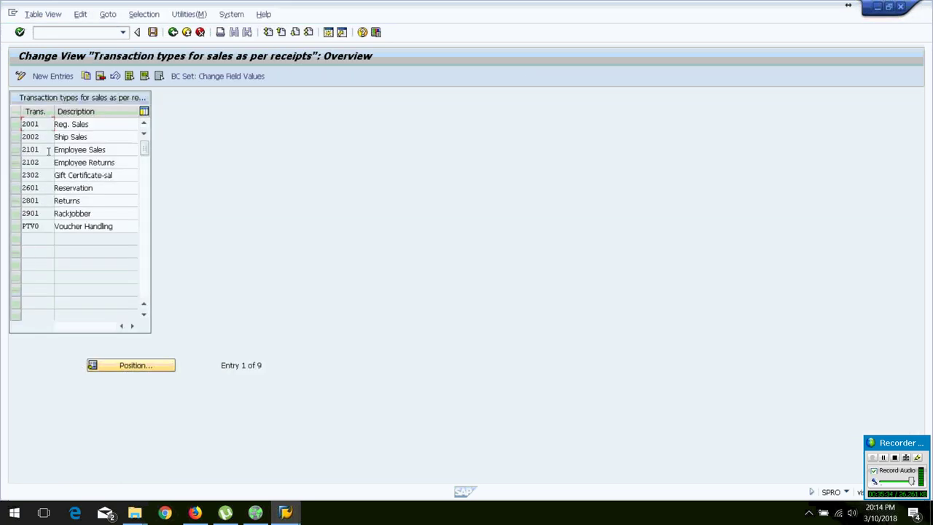
pyautogui.click(39, 173)
pyautogui.click(26, 187)
pyautogui.click(173, 32)
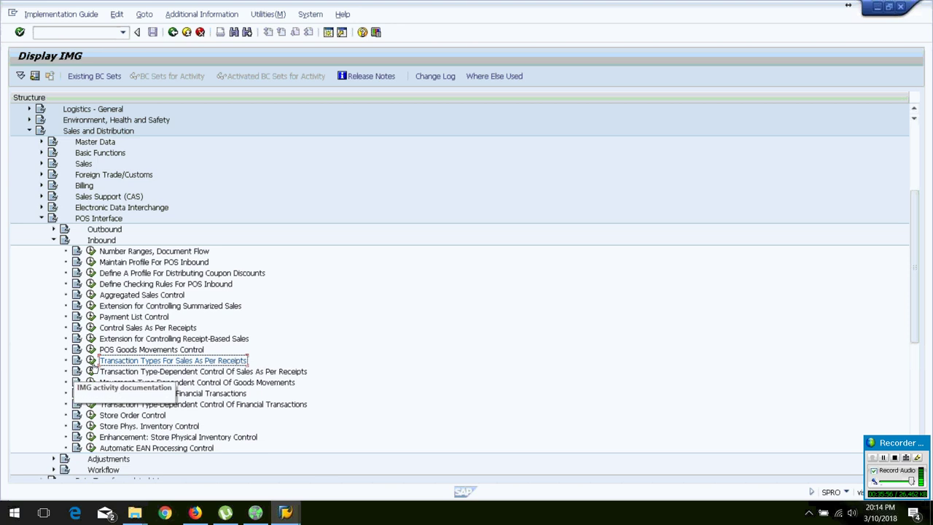
# - Open Transaction Type-Dependent Control Of Sales As Per Receipts and examine SAPD transaction 2001's billing, return movement type and item category settings
pyautogui.click(91, 370)
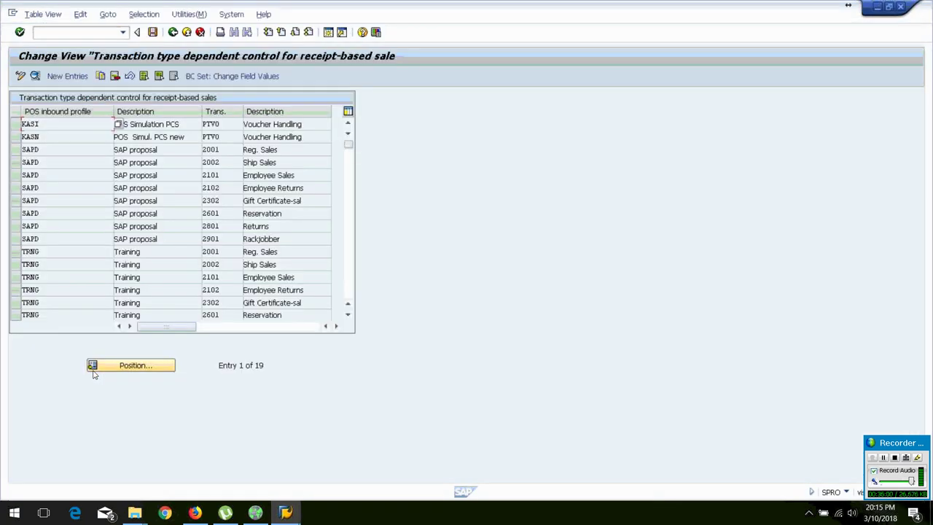
pyautogui.click(15, 150)
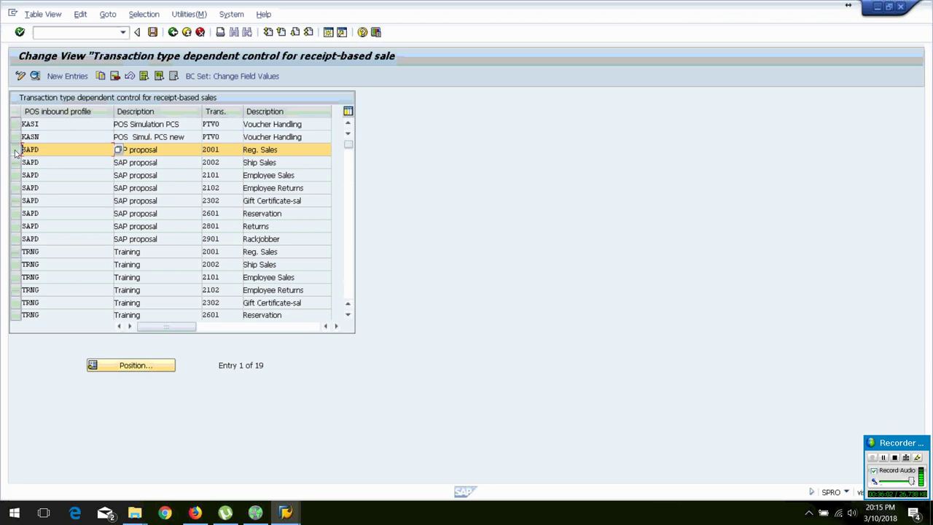
pyautogui.doubleClick(225, 151)
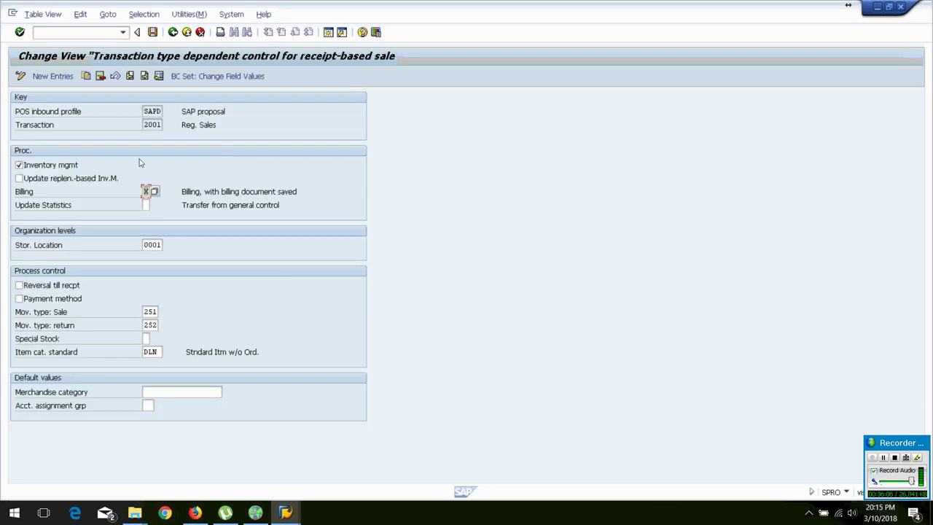
pyautogui.click(157, 125)
pyautogui.click(146, 192)
pyautogui.click(150, 325)
pyautogui.click(153, 351)
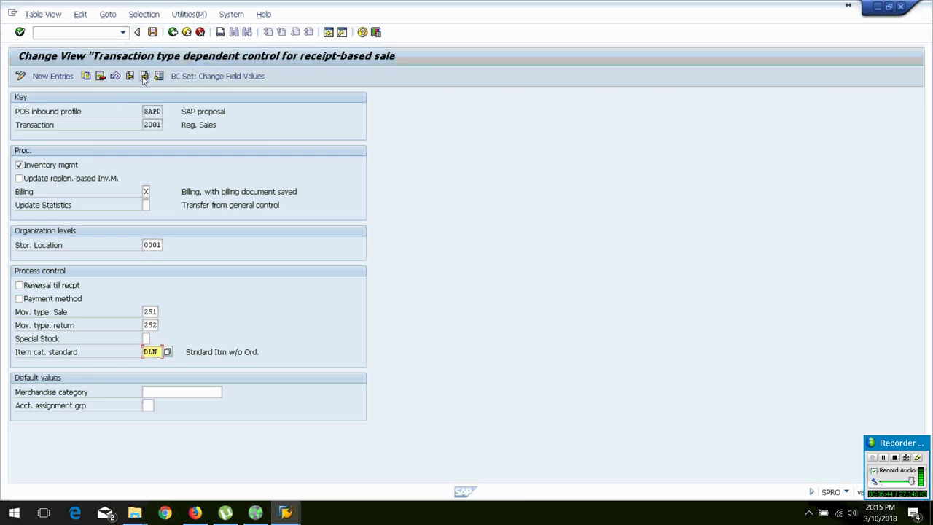
# - Return to the transaction type overview, display SAPD transaction 2002 Ship Sales, and advance through the entries to 2102 Employee Returns
pyautogui.click(146, 124)
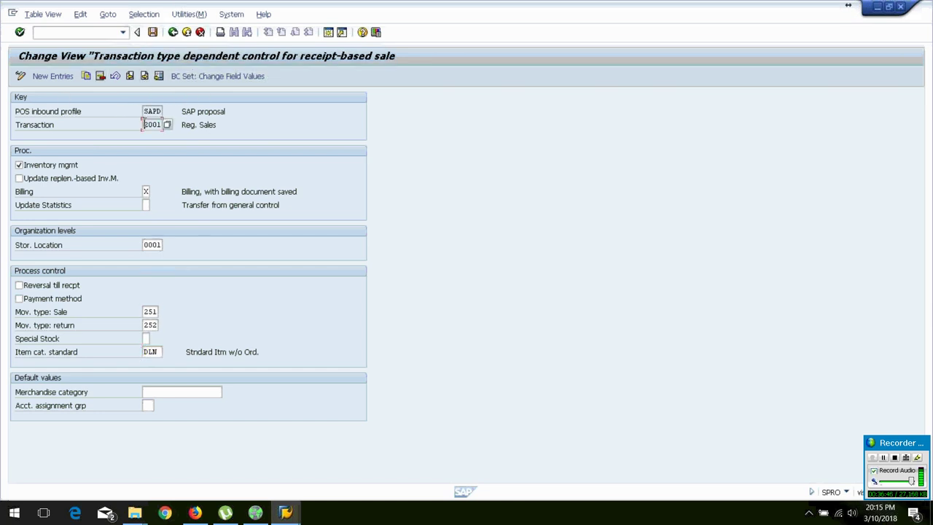
pyautogui.click(145, 76)
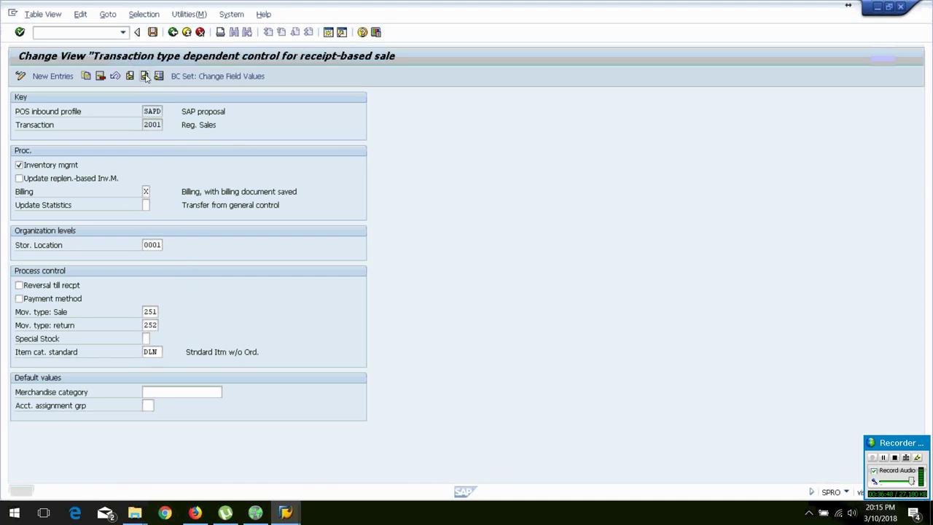
pyautogui.click(145, 76)
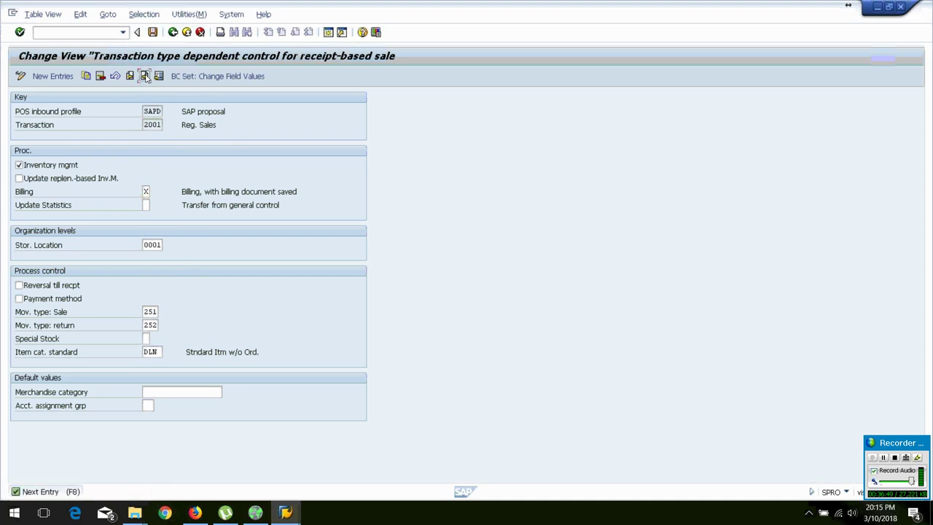
pyautogui.click(173, 33)
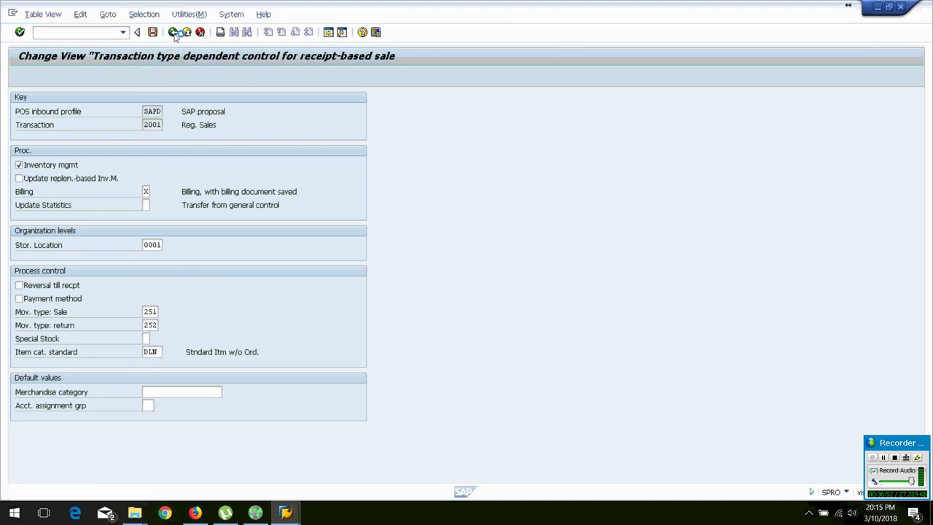
pyautogui.click(13, 153)
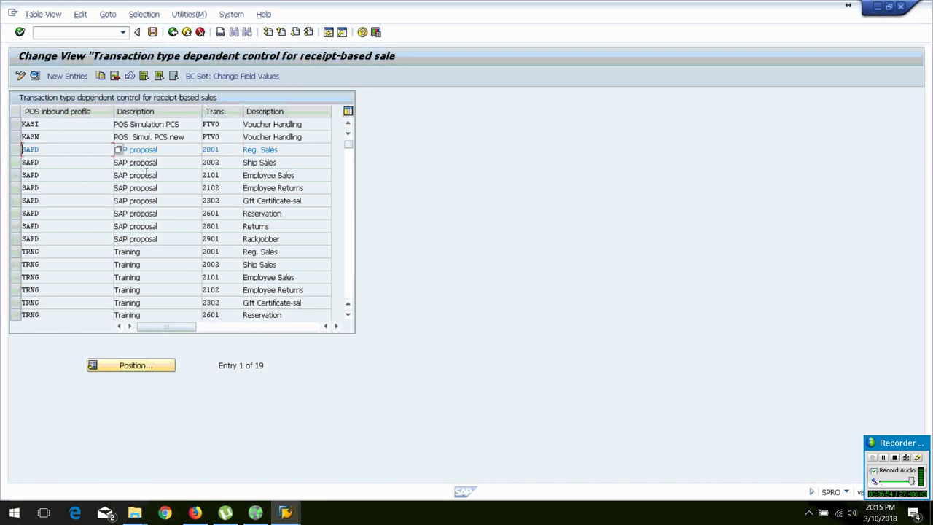
pyautogui.doubleClick(151, 162)
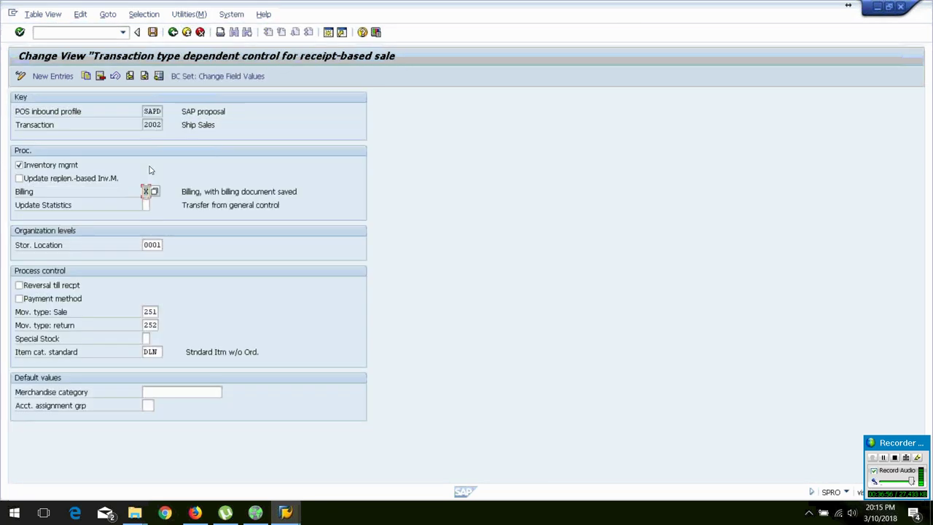
pyautogui.click(152, 245)
pyautogui.click(144, 76)
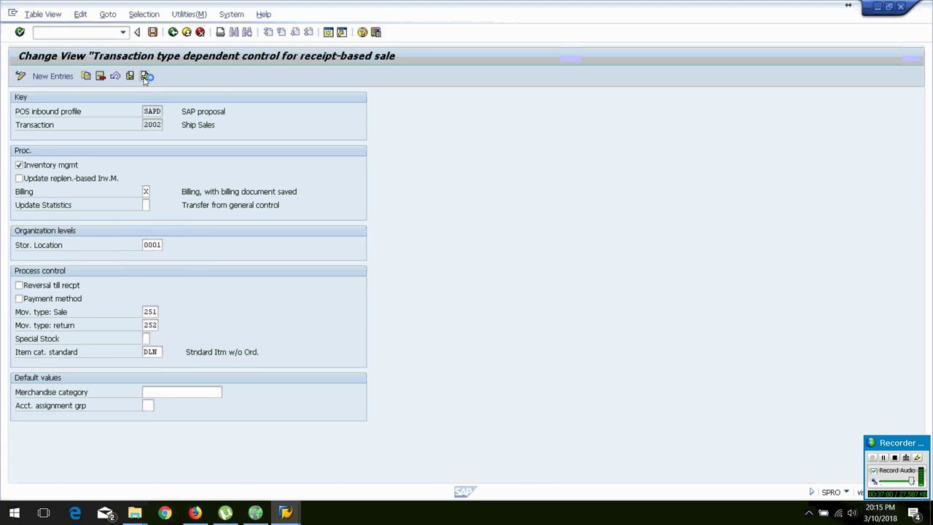
pyautogui.click(144, 77)
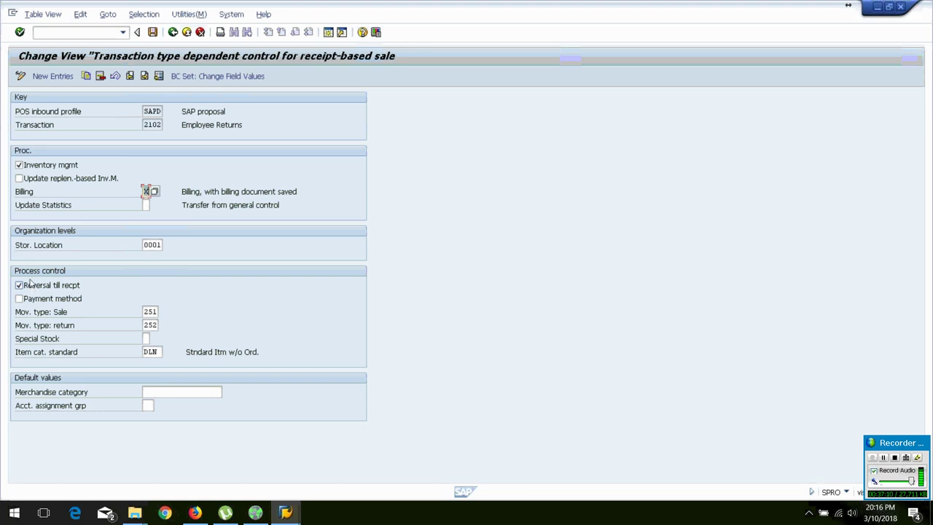
# - Page through SAPD transactions 2302 Gift Certificate, 2601 Reservation and 2801 Returns, comparing their processing and process control settings
pyautogui.click(144, 76)
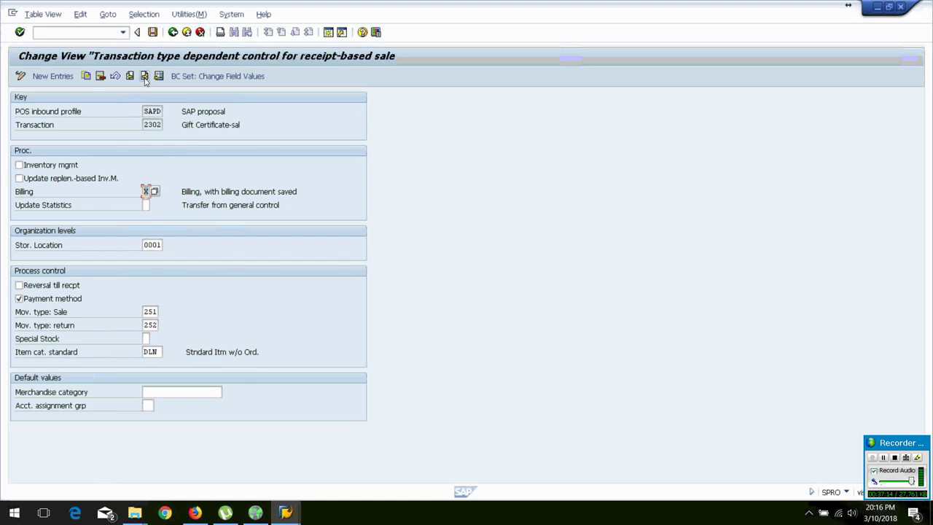
pyautogui.click(195, 124)
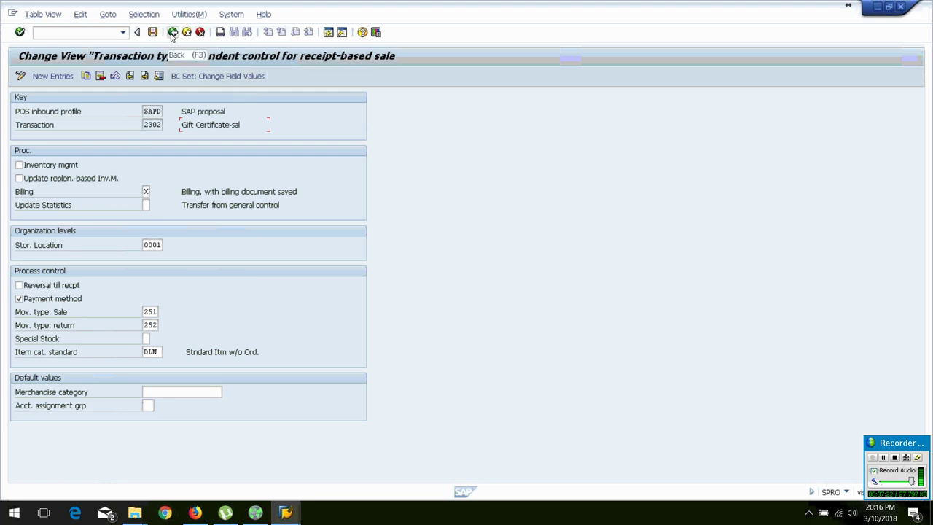
pyautogui.click(145, 77)
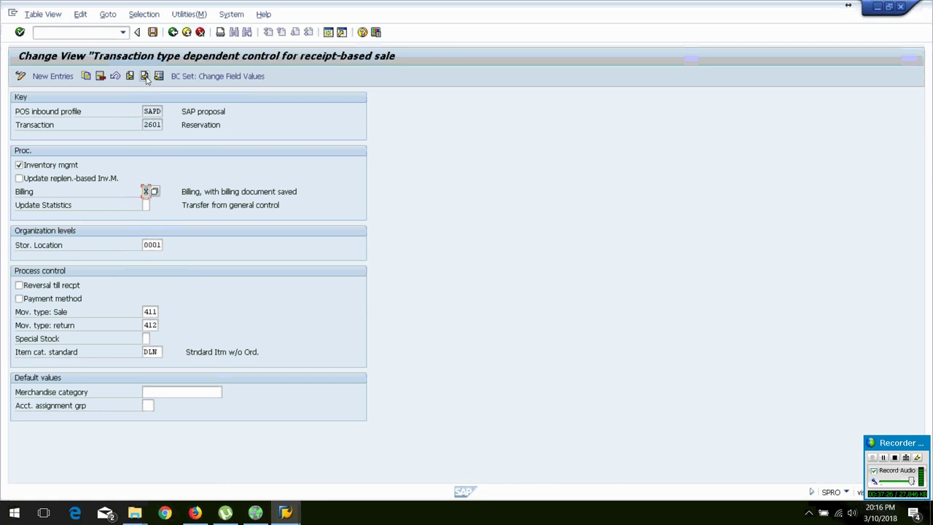
pyautogui.click(145, 76)
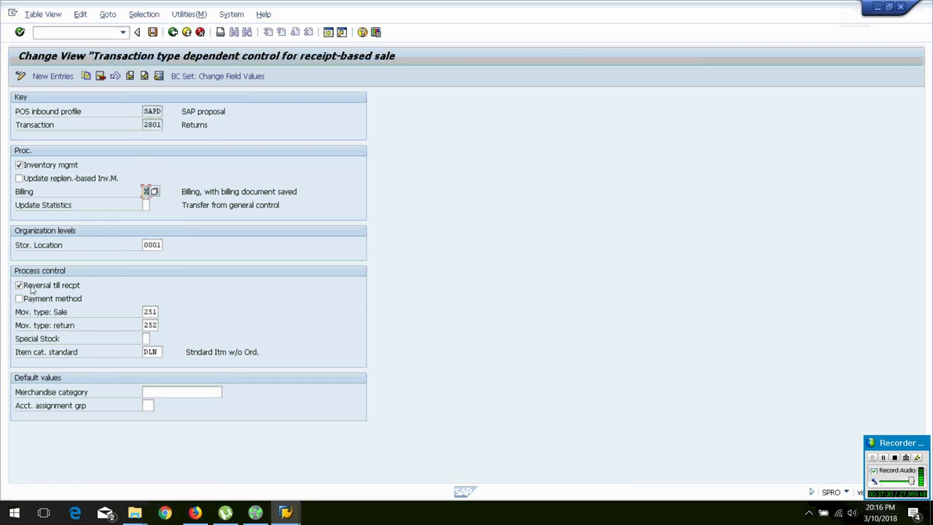
# - Display SAPD transaction 2901 Rackjobber and examine its special stock, sale and return movement types, and standard item category
pyautogui.click(145, 76)
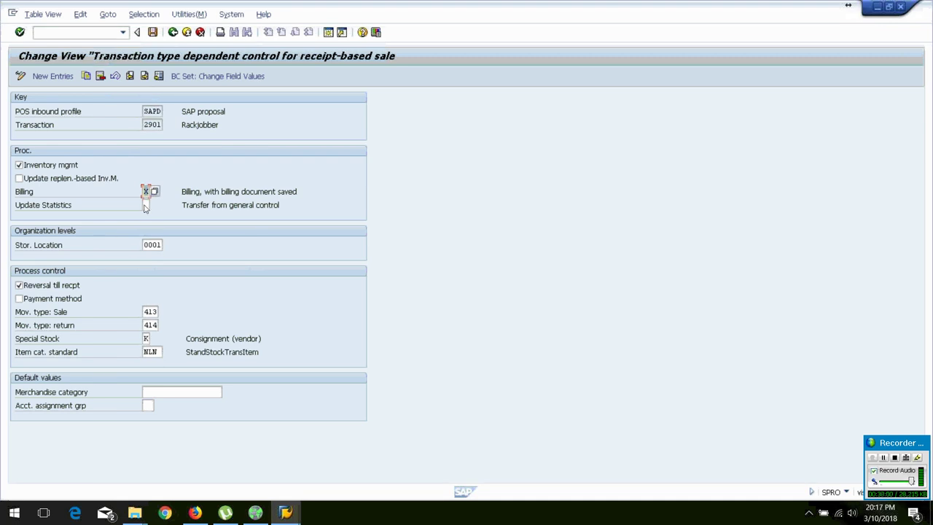
pyautogui.click(153, 124)
pyautogui.click(146, 338)
pyautogui.click(186, 338)
pyautogui.click(146, 311)
pyautogui.click(150, 323)
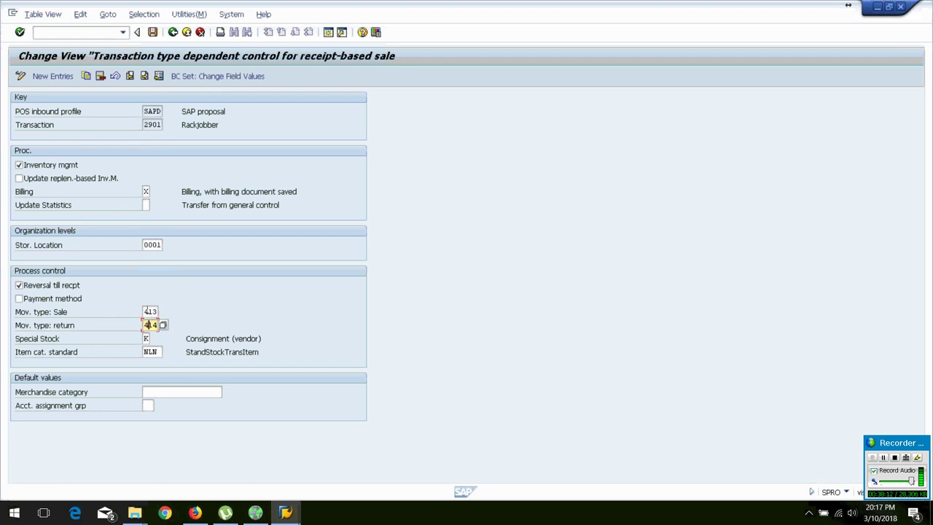
pyautogui.click(157, 351)
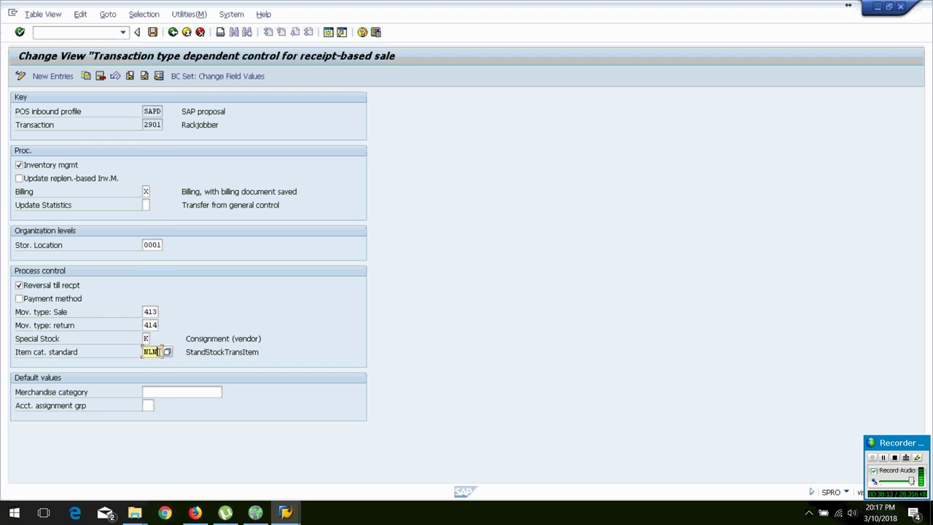
# - Check the sale movement type of SAPD transaction 2901 Rackjobber and return to the implementation guide structure
pyautogui.click(149, 311)
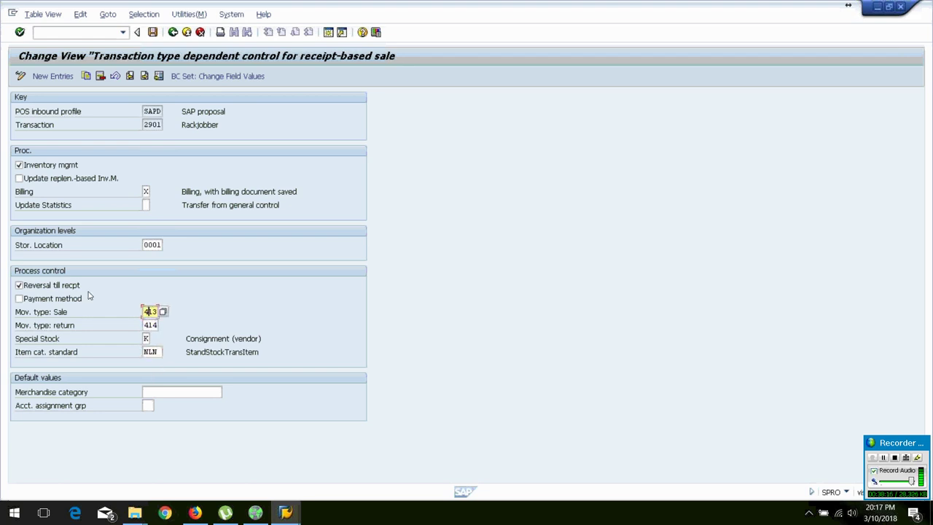
pyautogui.click(174, 32)
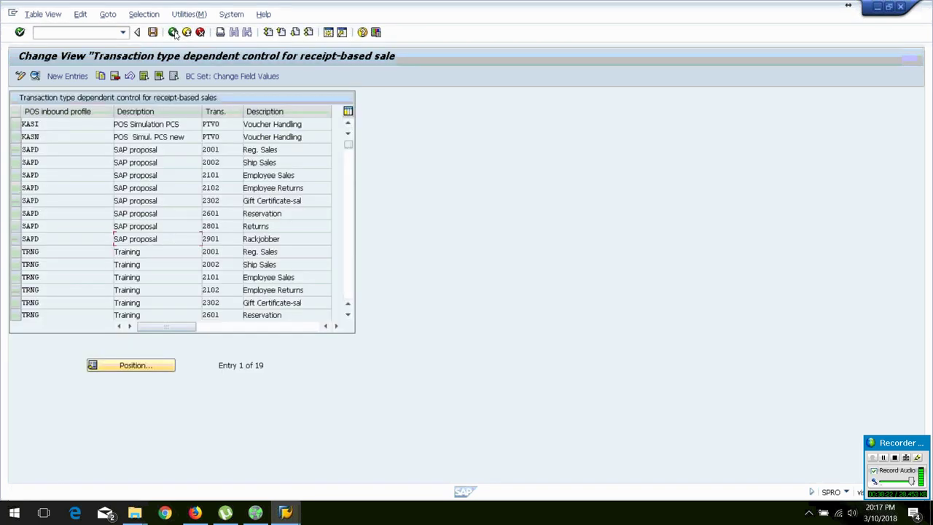
pyautogui.click(174, 32)
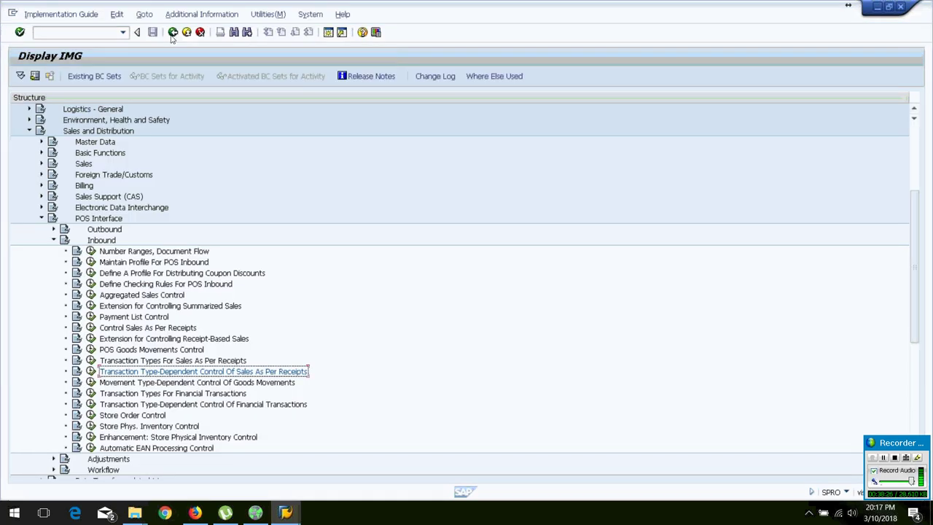
# - Open Movement Type-Dependent Control Of Goods Movements, examine all SAPD movement types with their reversal movement types, and return to the guide
pyautogui.click(91, 382)
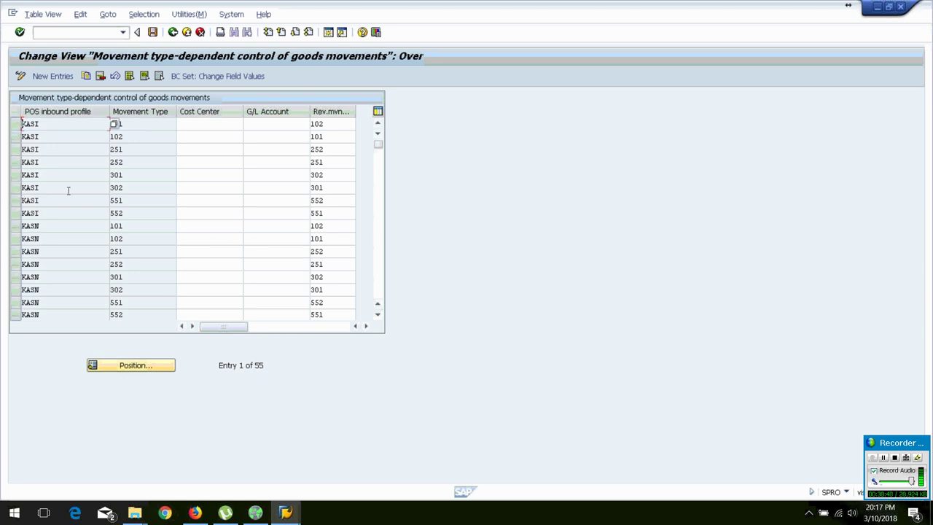
pyautogui.click(78, 227)
pyautogui.press('pagedown')
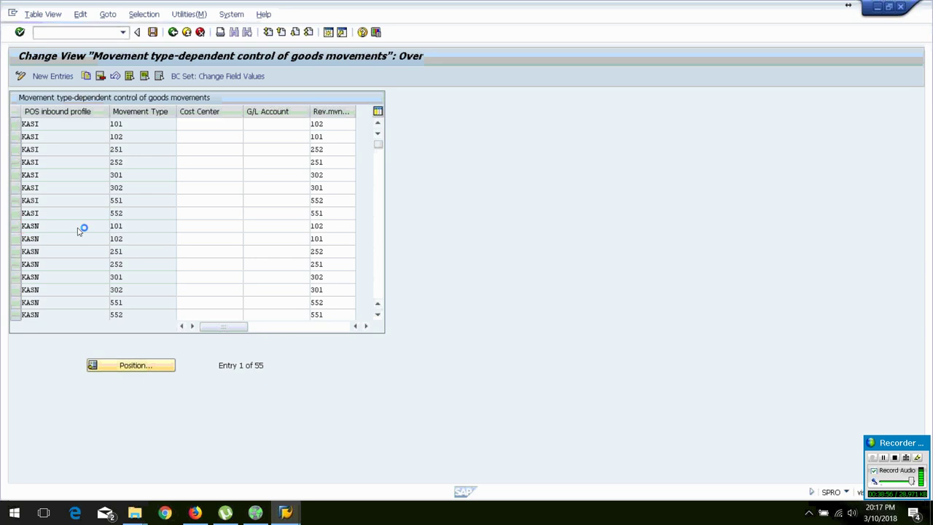
pyautogui.press('pagedown')
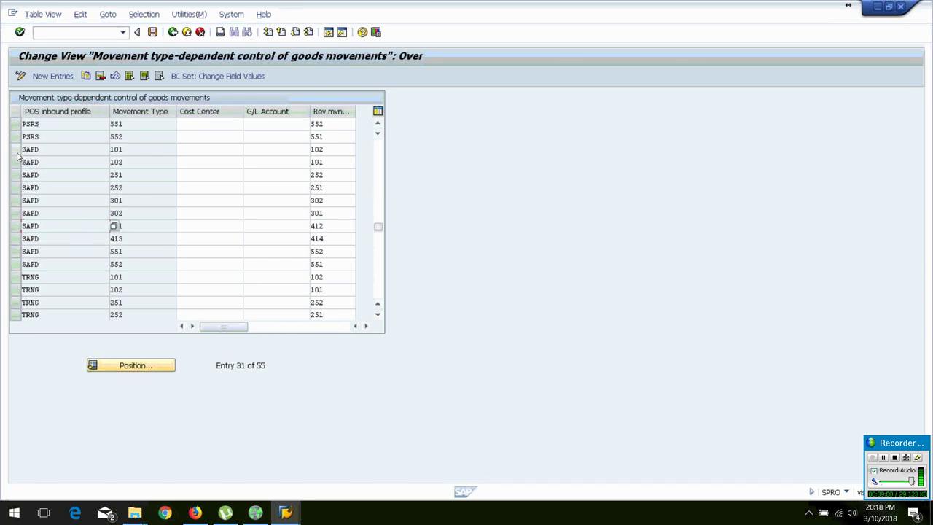
pyautogui.moveTo(15, 148); pyautogui.dragTo(13, 264)
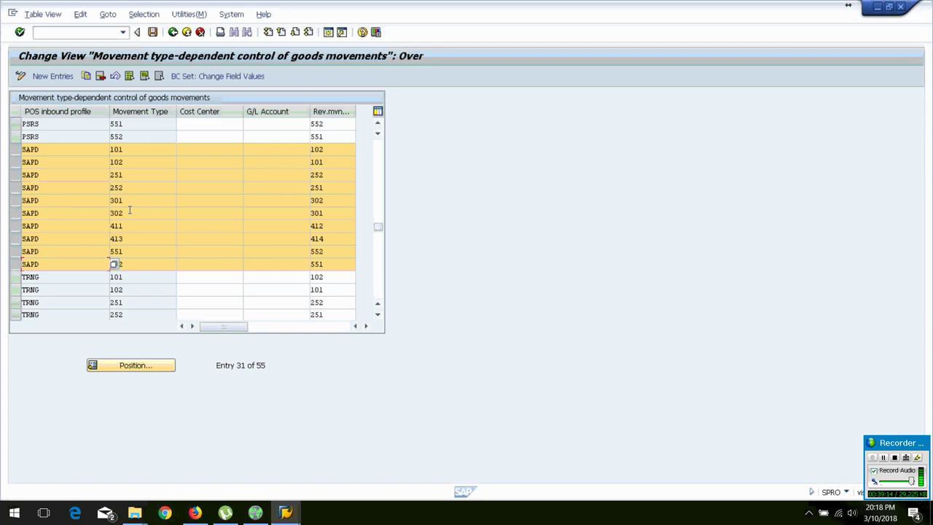
pyautogui.click(173, 32)
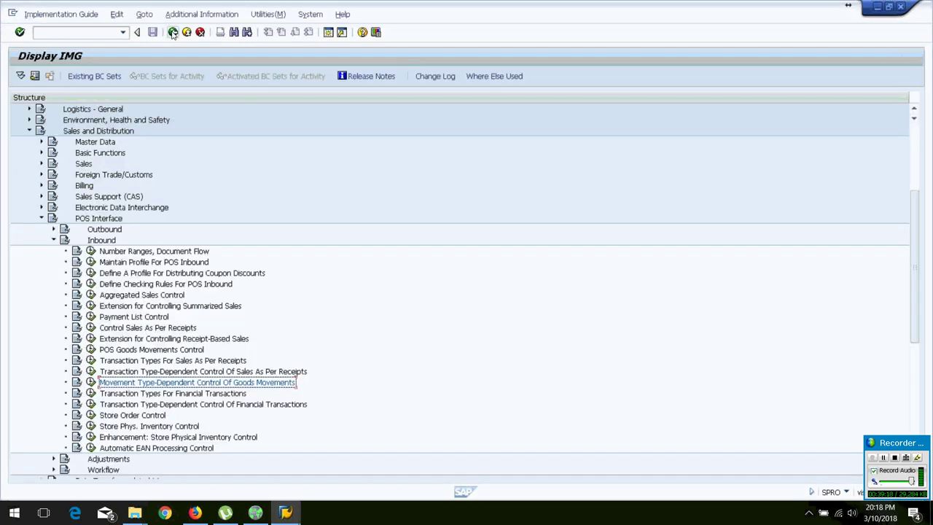
# - Open Transaction Types For Financial Transactions, review the transaction codes and descriptions, and return to the guide
pyautogui.click(91, 393)
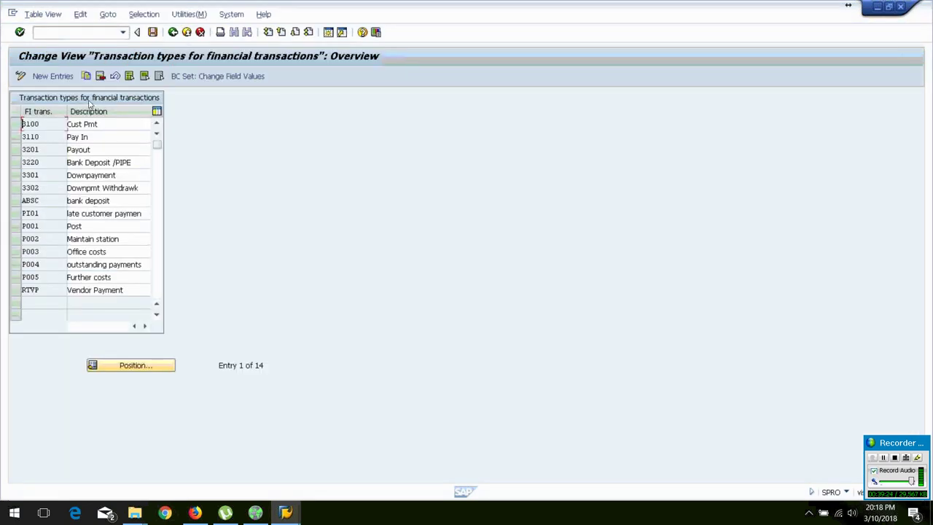
pyautogui.click(37, 137)
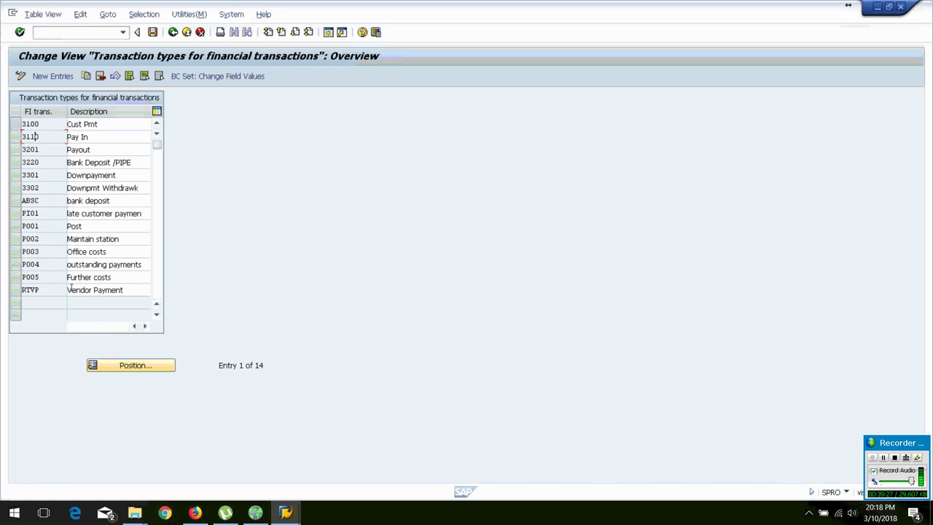
pyautogui.click(117, 123)
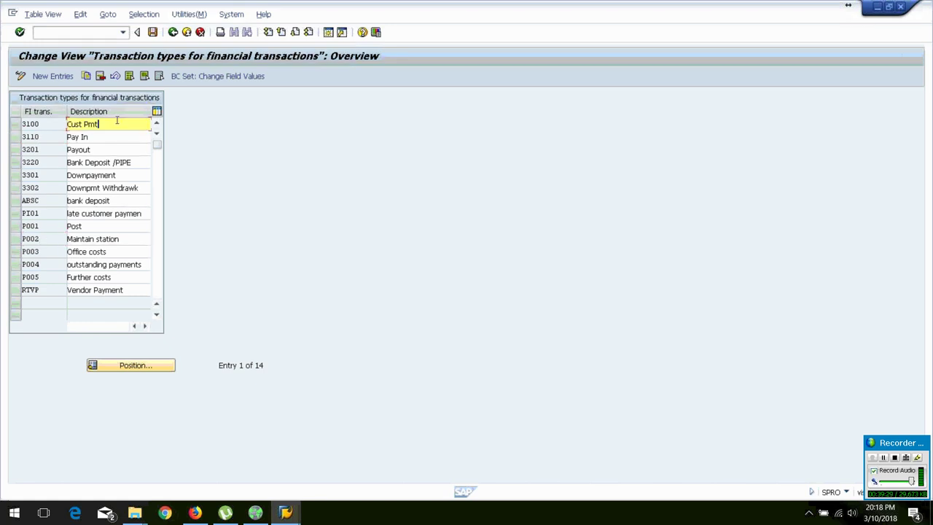
pyautogui.click(173, 32)
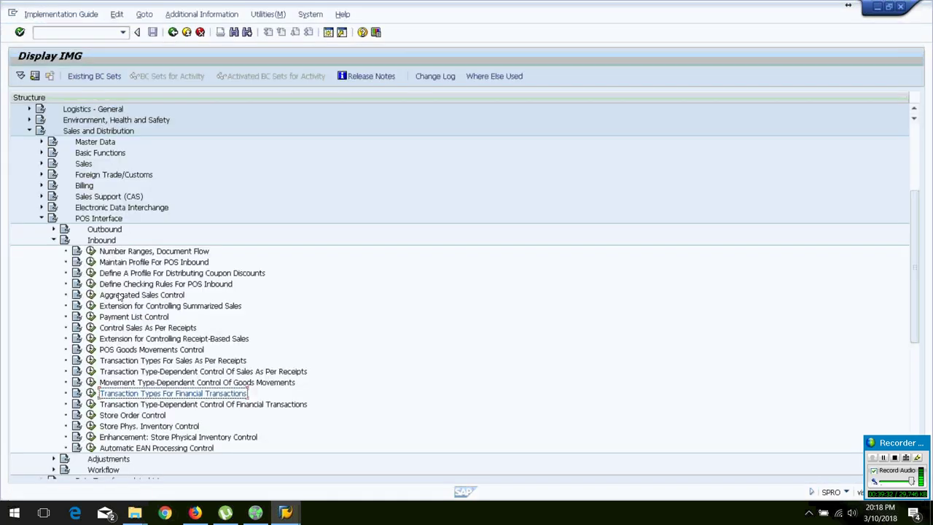
# - Open Transaction Type-Dependent Control Of Financial Transactions and start copying all WWIB entries for transactions 3201, 3220 and ABSC
pyautogui.click(90, 404)
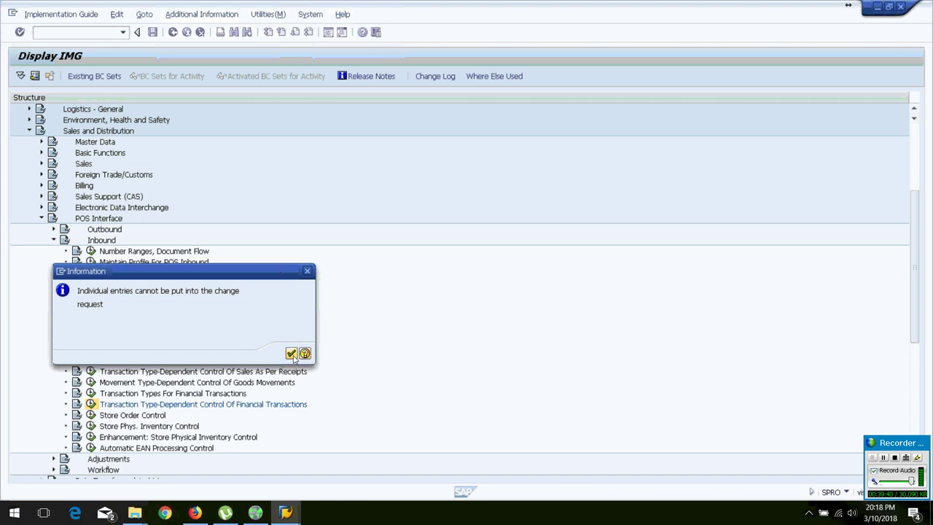
pyautogui.click(291, 353)
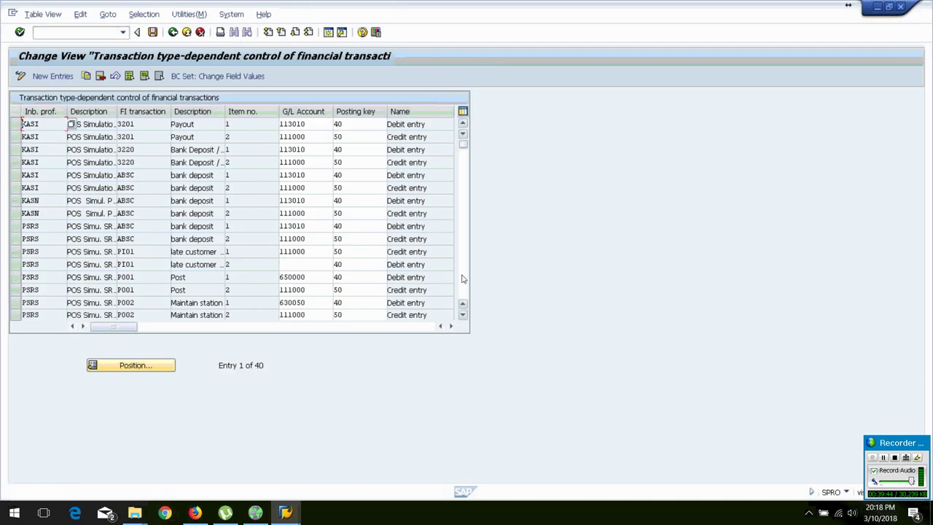
pyautogui.click(462, 278)
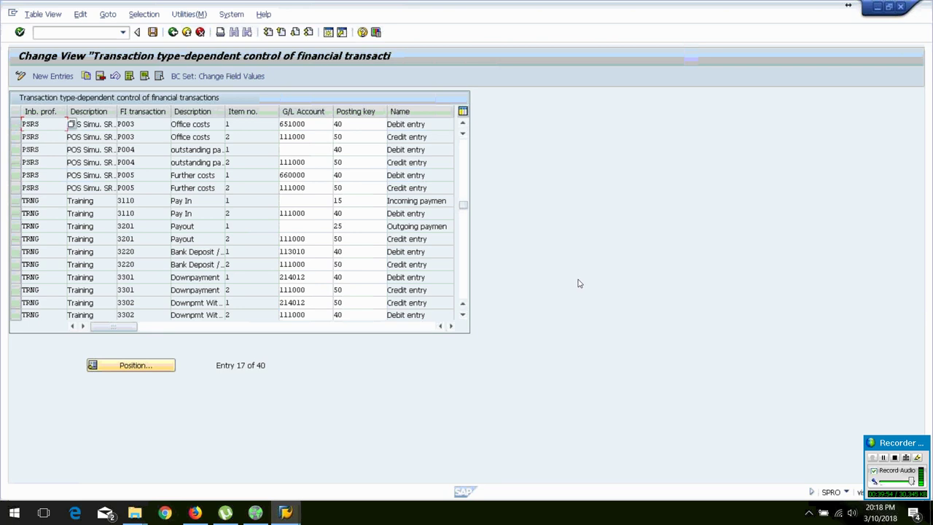
pyautogui.click(464, 268)
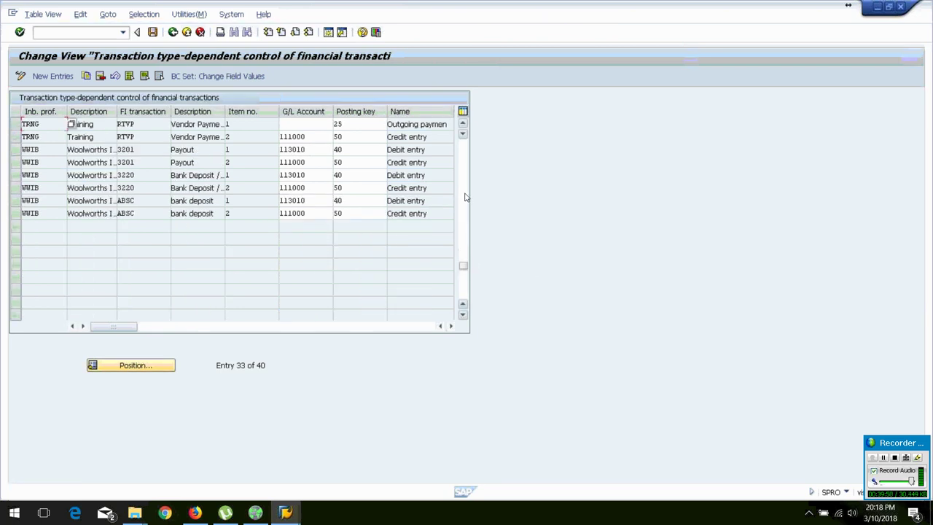
pyautogui.click(15, 149)
pyautogui.moveTo(15, 149); pyautogui.dragTo(15, 213)
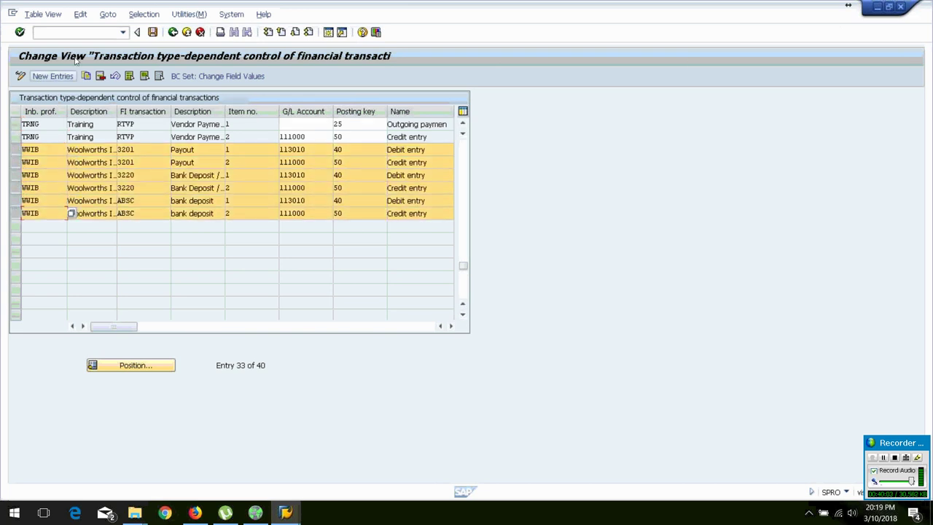
pyautogui.click(86, 77)
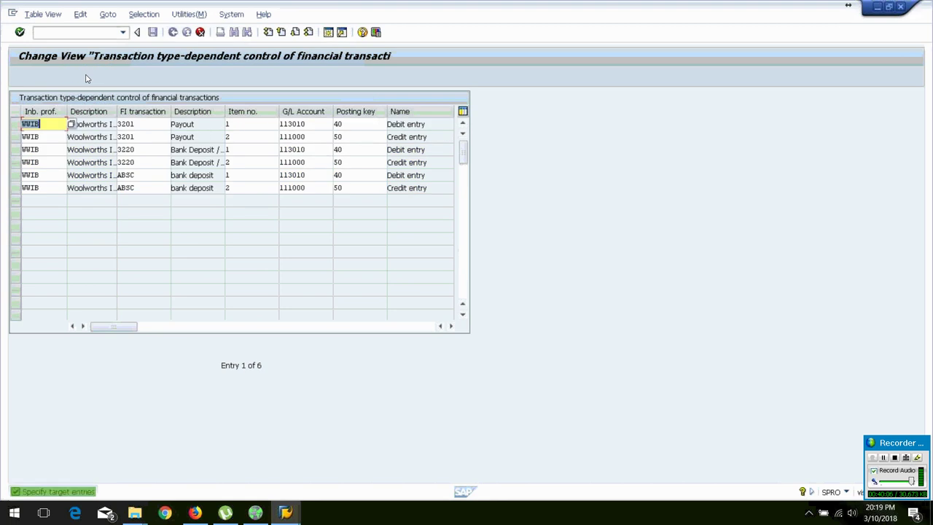
# - Set the inbound profile of all six copied financial transaction entries to SAPD and save them in the proposed customizing request
pyautogui.write('SAPD')
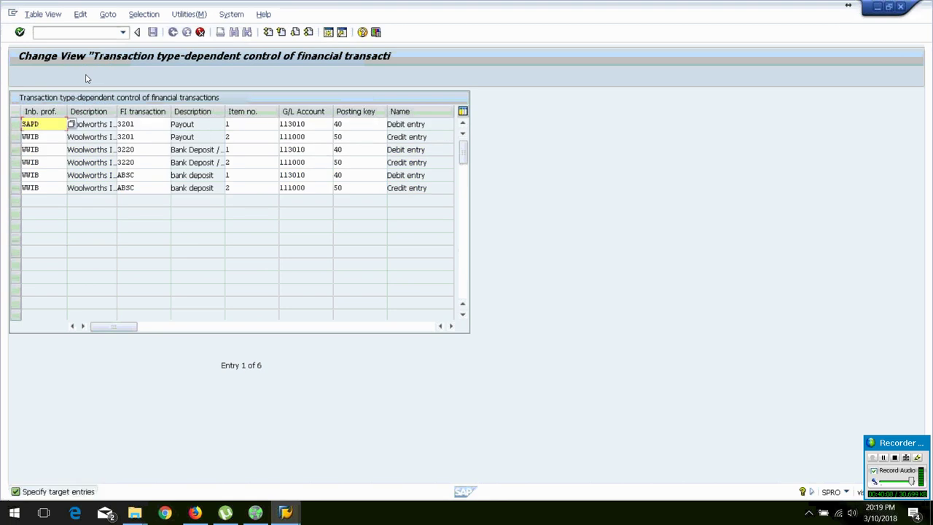
pyautogui.press('Tab')
pyautogui.write('SAPD')
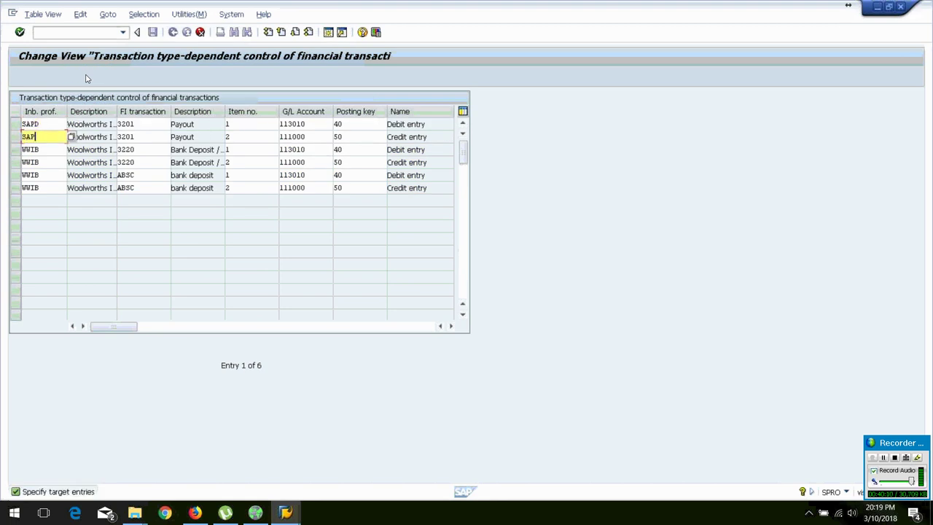
pyautogui.press('Tab')
pyautogui.write('D')
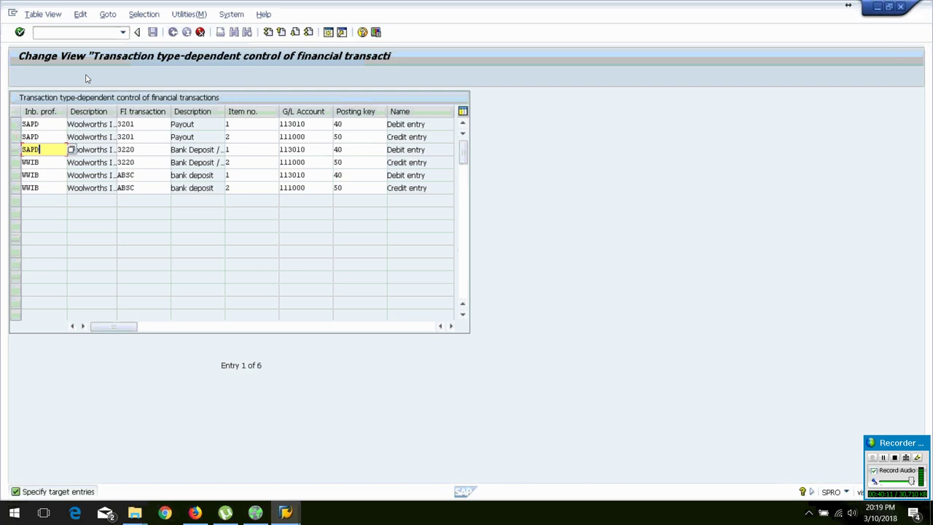
pyautogui.press('Down')
pyautogui.write('SAPD')
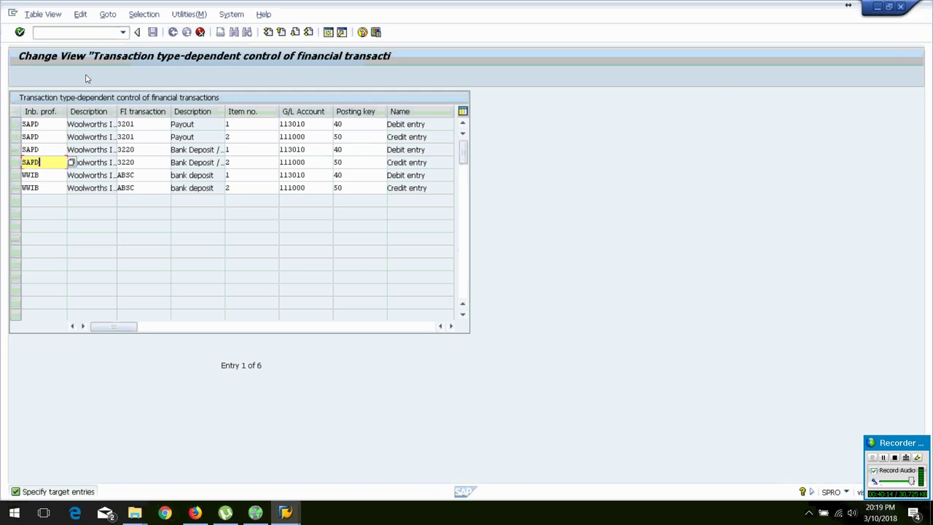
pyautogui.press('Down')
pyautogui.write('SAPD')
pyautogui.press('Down')
pyautogui.write('S')
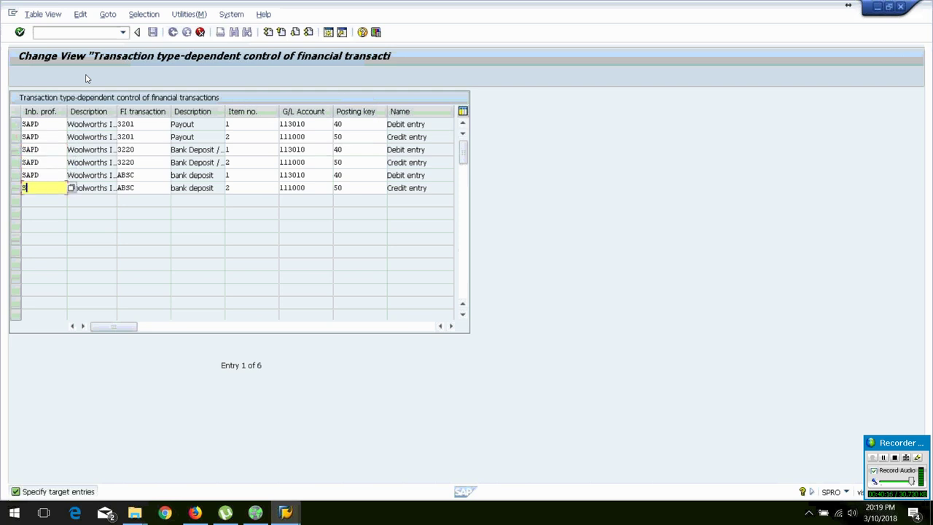
pyautogui.write('APD')
pyautogui.press('Return')
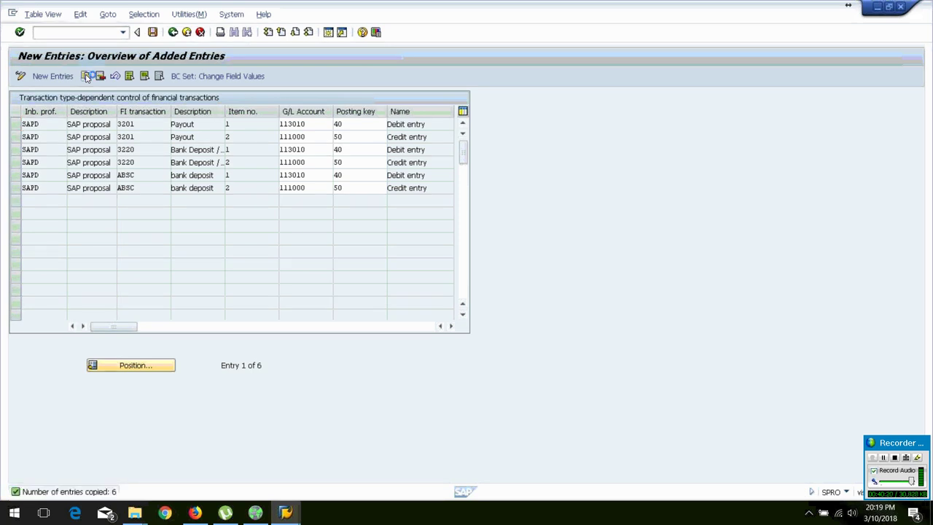
pyautogui.hotkey('ctrl', 's')
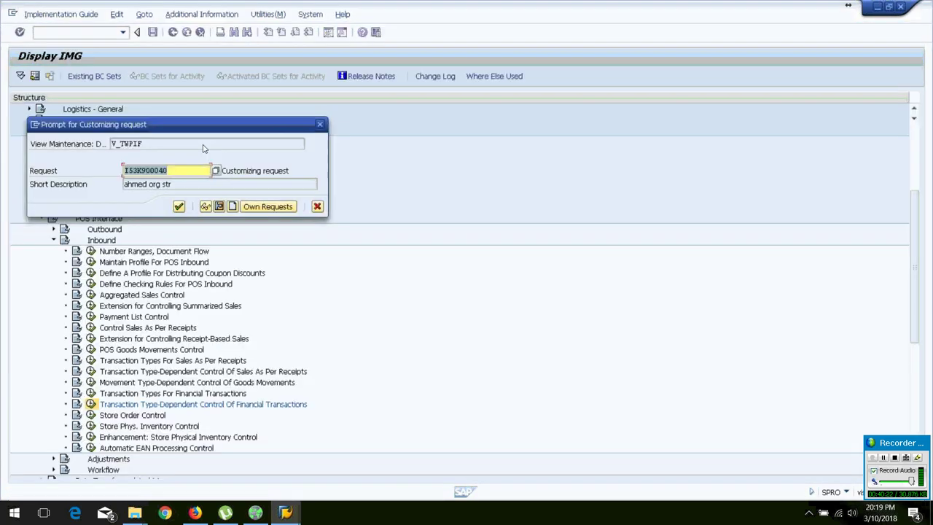
pyautogui.click(179, 207)
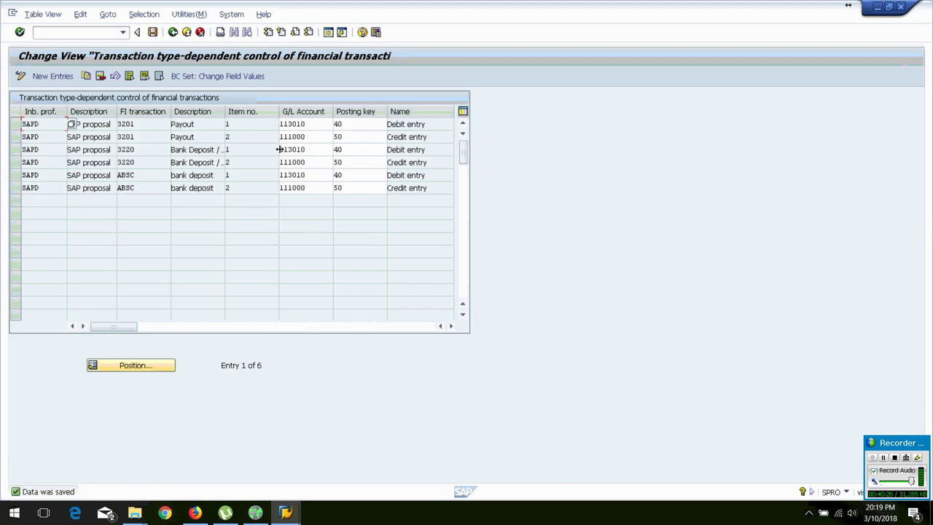
# - Switch to Snipping Tool, capture the table of SAPD financial transaction entries, and minimise the capture window
pyautogui.click(14, 512)
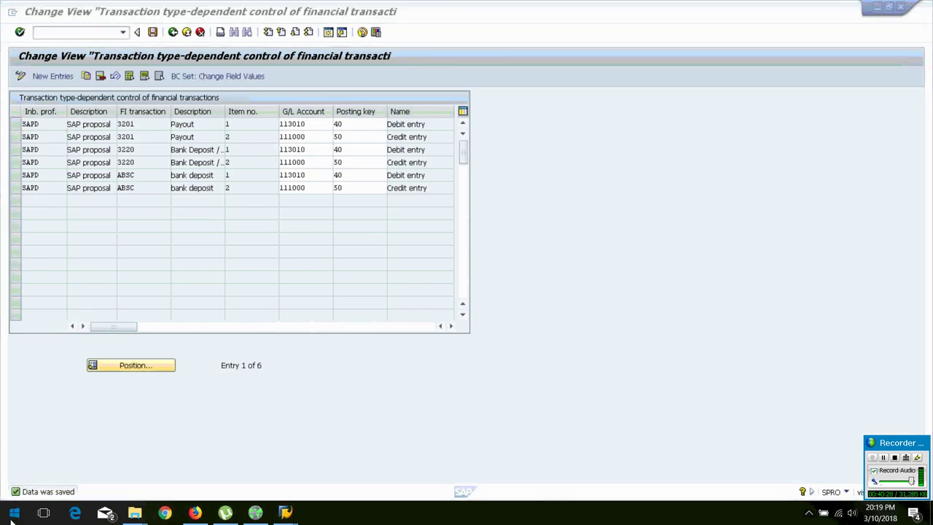
pyautogui.click(412, 298)
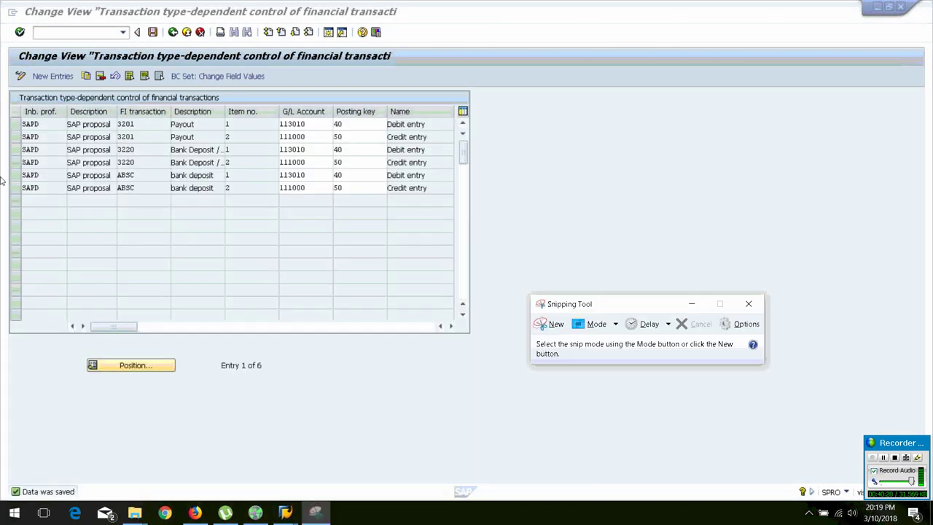
pyautogui.click(541, 325)
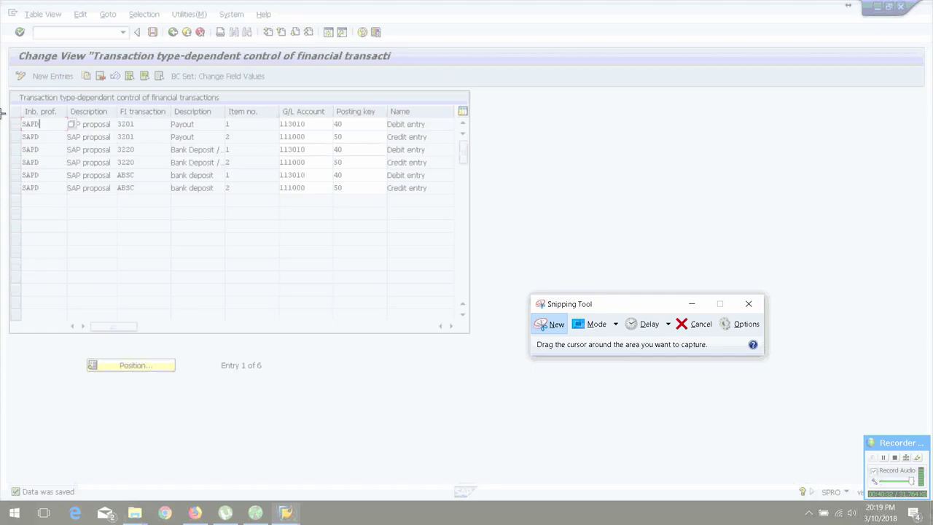
pyautogui.moveTo(3, 84); pyautogui.dragTo(533, 360)
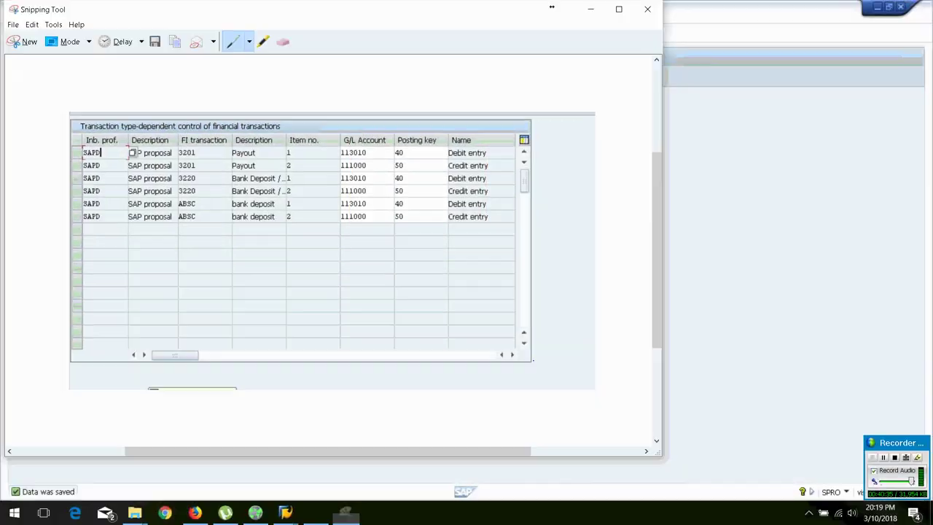
pyautogui.click(591, 10)
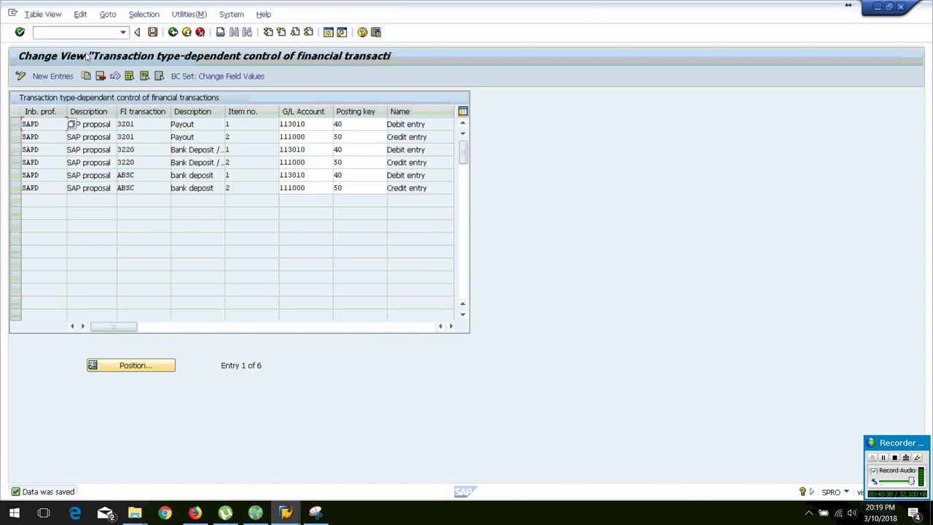
# - Return to the implementation guide, open Store Order Control, and display the follow-on document details of profile SAPD
pyautogui.click(173, 36)
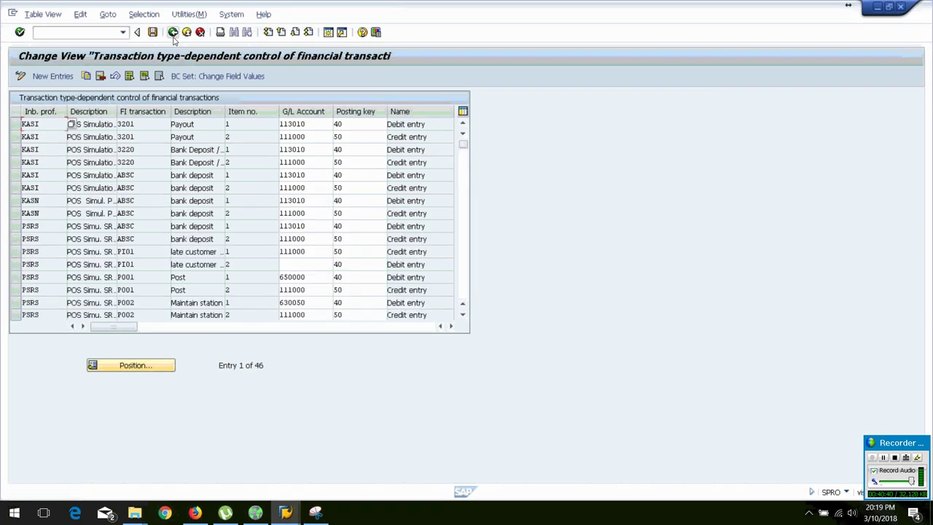
pyautogui.click(173, 36)
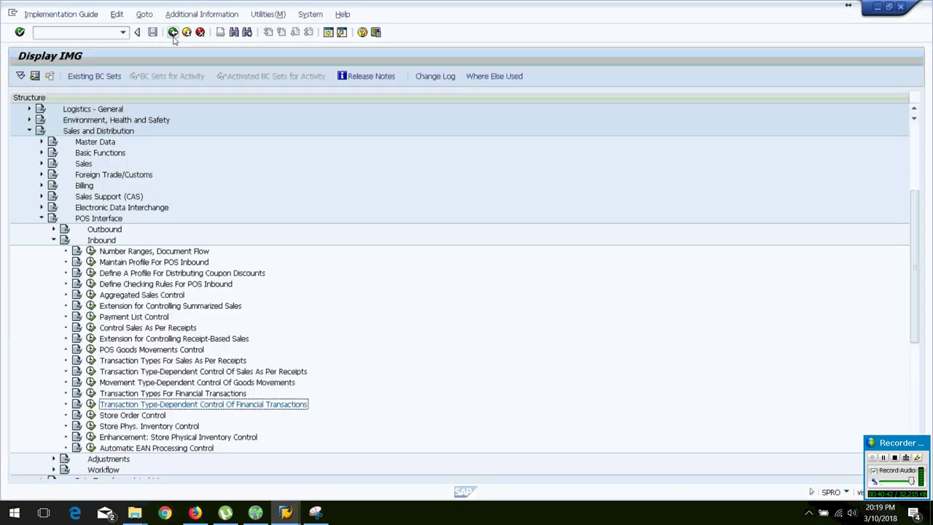
pyautogui.click(91, 413)
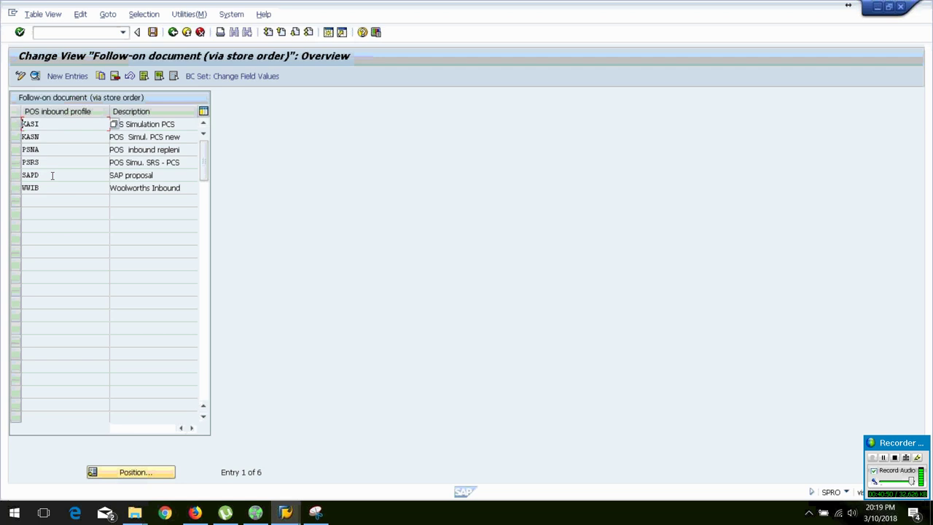
pyautogui.click(52, 175)
pyautogui.doubleClick(51, 175)
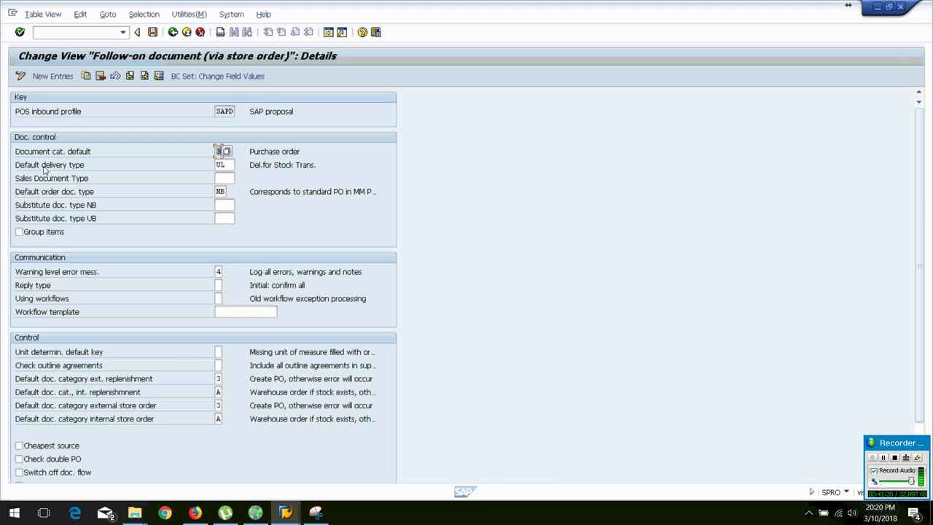
# - Review the document control, communication and default category settings of profile SAPD in Store Order Control and return to the implementation guide
pyautogui.click(227, 164)
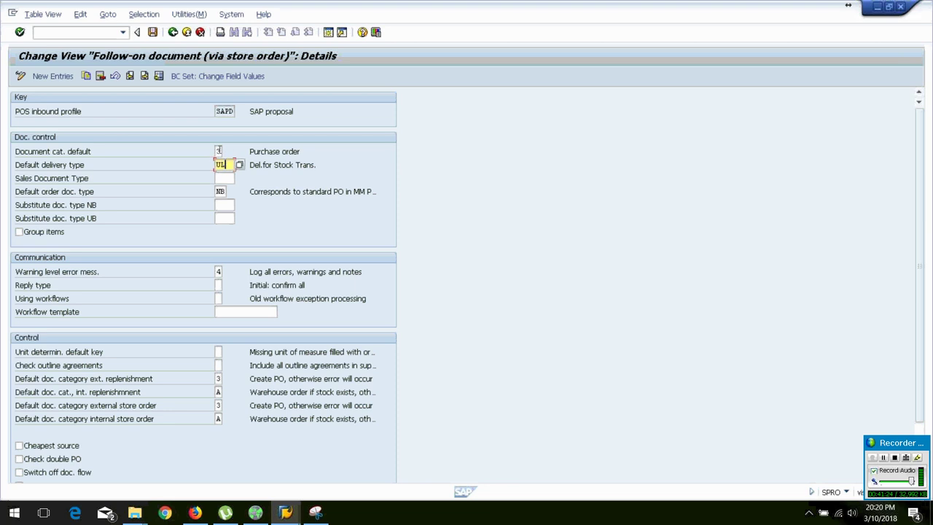
pyautogui.click(217, 151)
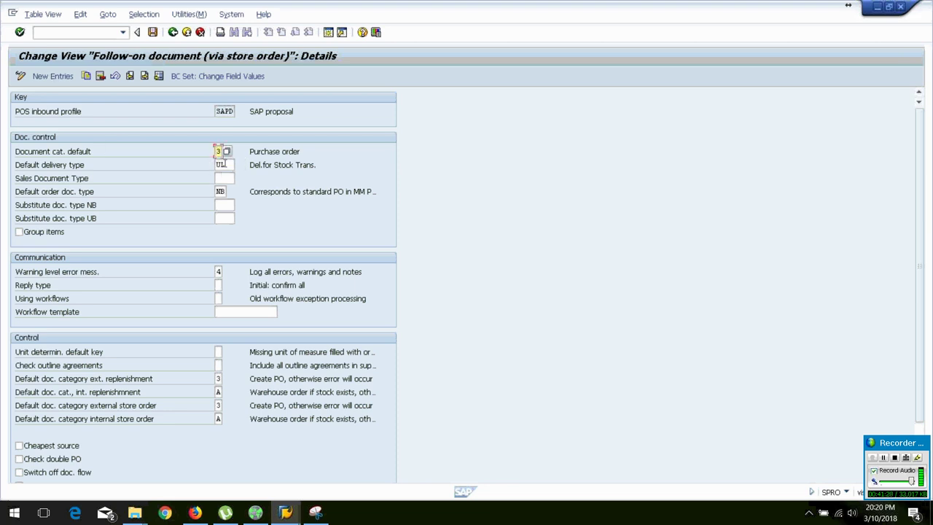
pyautogui.click(220, 166)
pyautogui.click(219, 190)
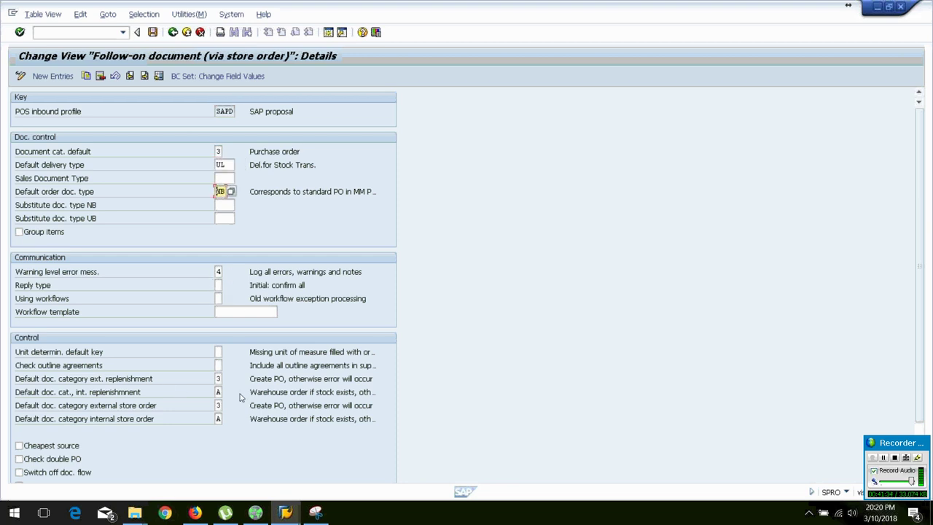
pyautogui.click(219, 378)
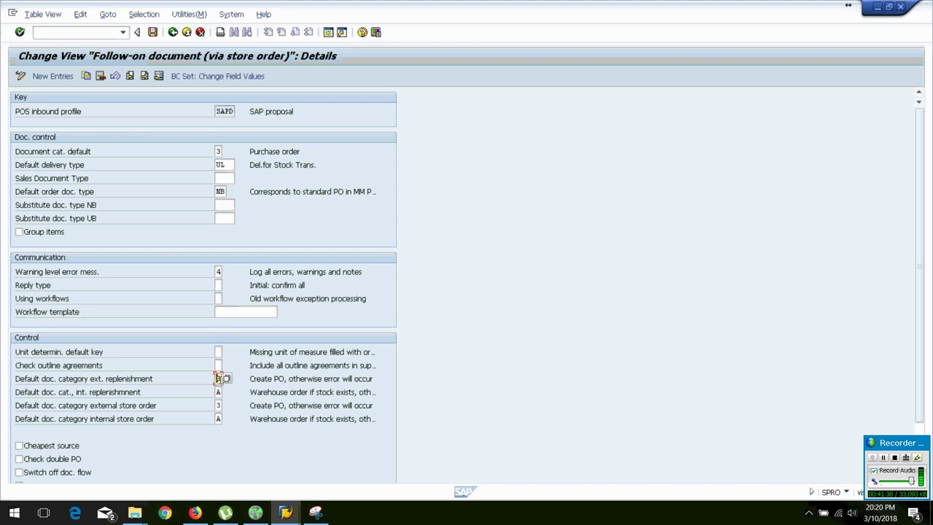
pyautogui.click(135, 379)
pyautogui.click(303, 391)
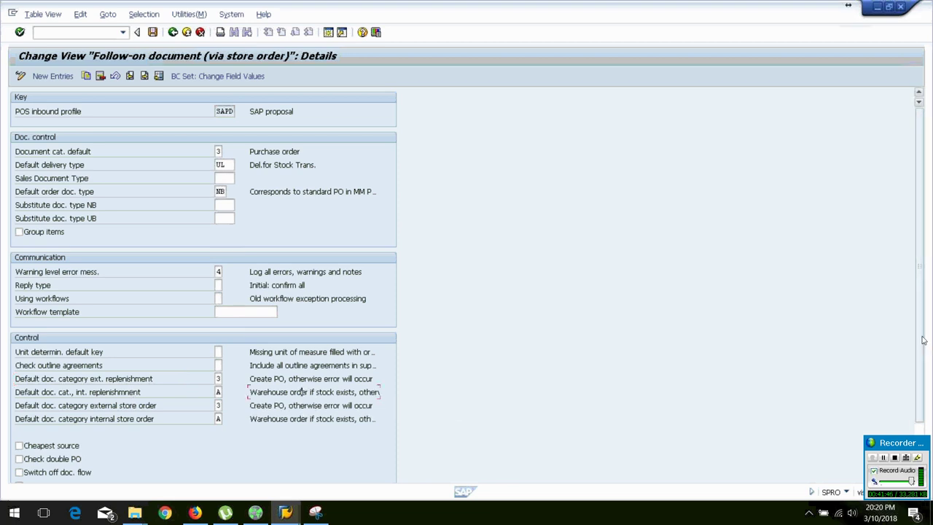
pyautogui.scroll(-3, 915, 438)
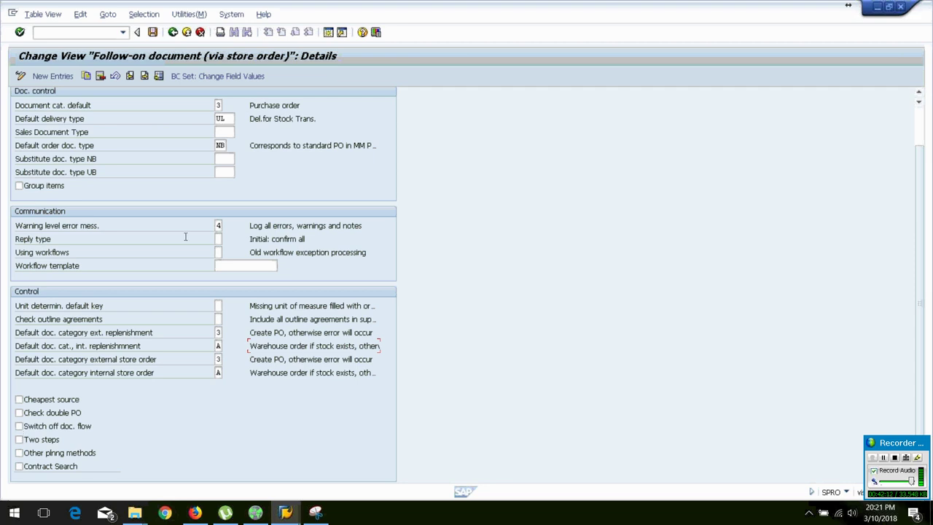
pyautogui.scroll(2, 908, 113)
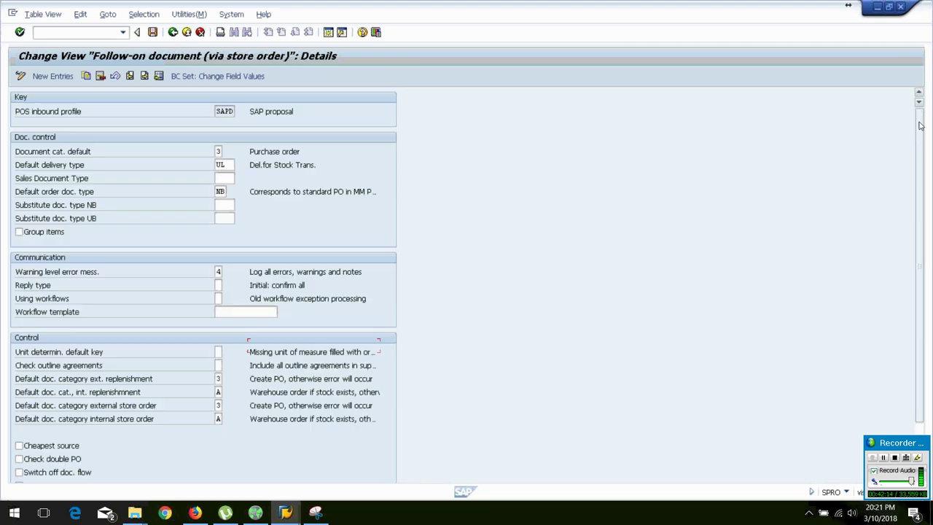
pyautogui.click(169, 34)
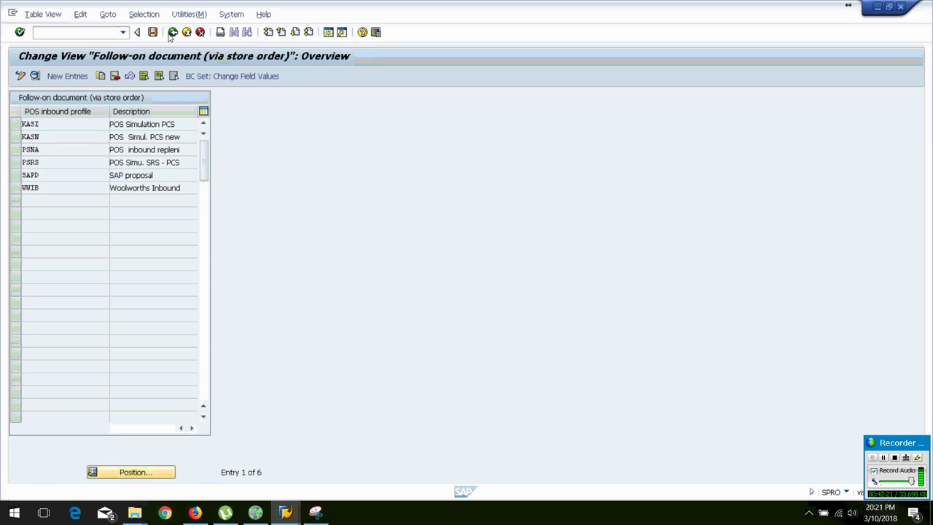
pyautogui.click(171, 34)
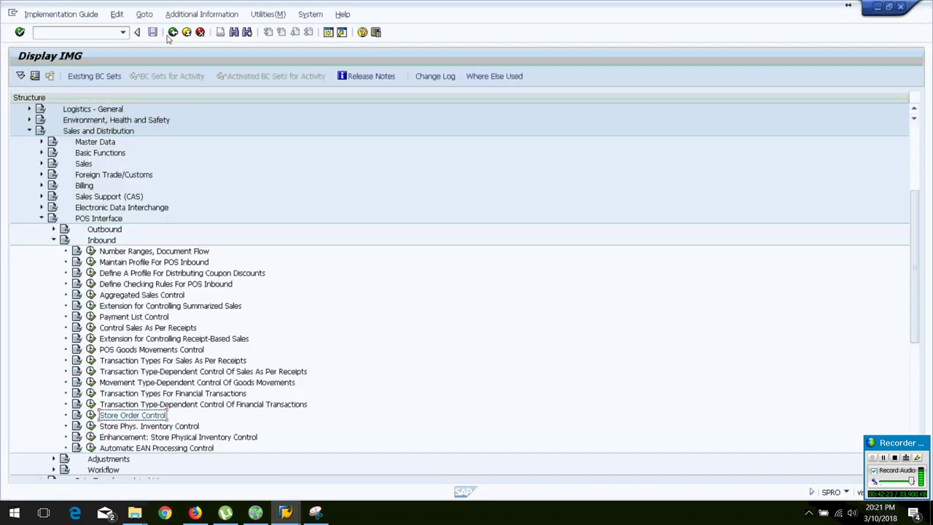
# - Open Store Phys. Inventory Control, check the inventory document creation and grouping settings of profile SAPD, and return to the guide
pyautogui.click(89, 427)
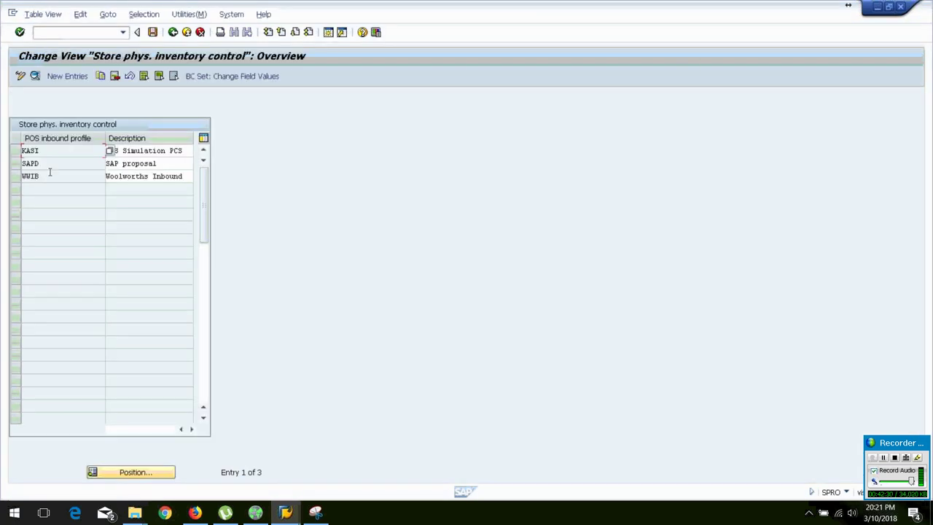
pyautogui.click(45, 162)
pyautogui.doubleClick(44, 162)
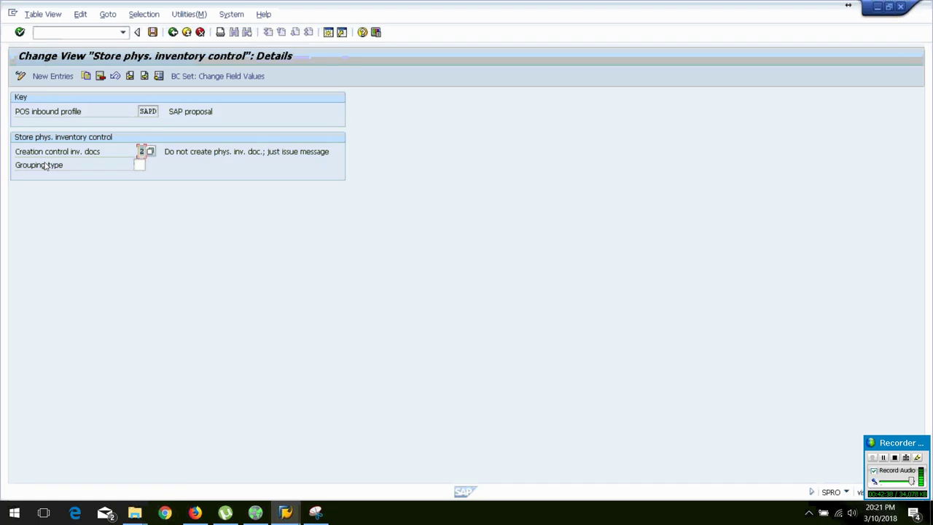
pyautogui.click(140, 164)
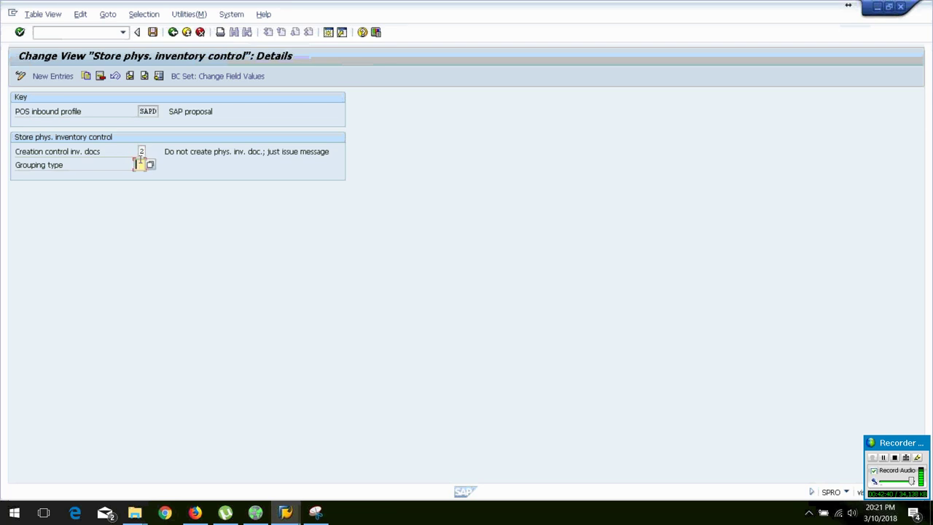
pyautogui.click(142, 151)
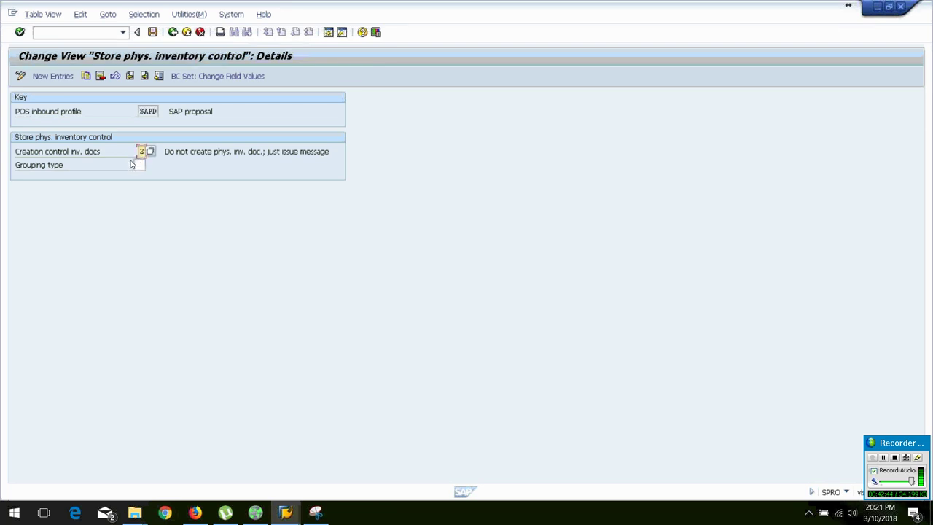
pyautogui.click(172, 33)
pyautogui.click(172, 33)
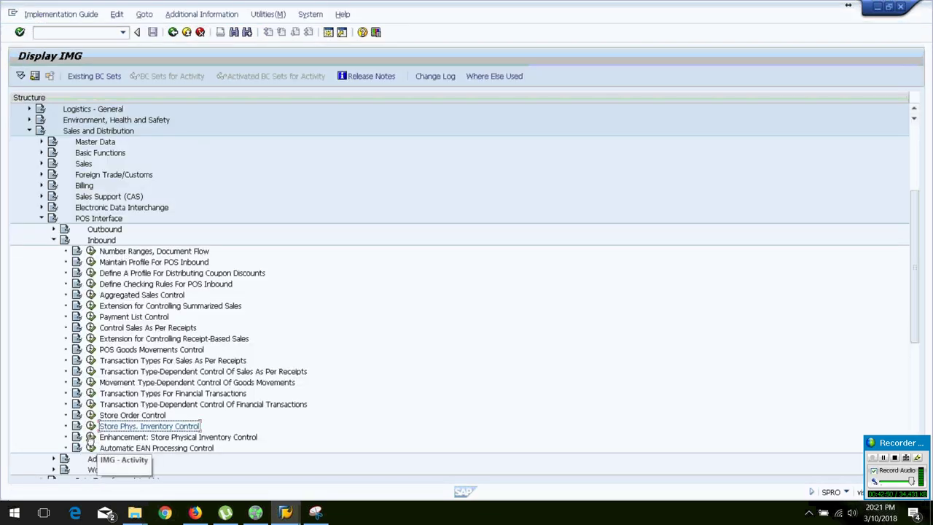
# - Open Enhancement: Store Physical Inventory Control, view the details of profile SAPD, and return to the guide
pyautogui.click(91, 436)
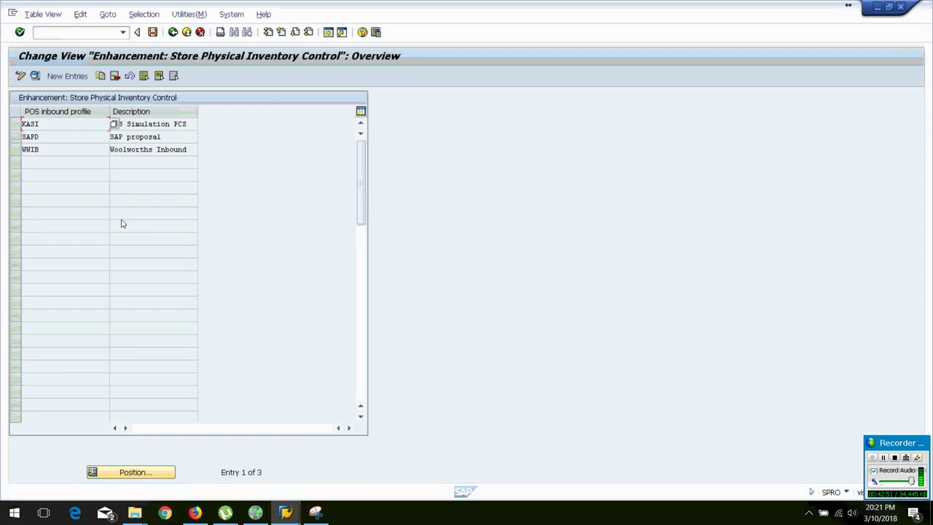
pyautogui.click(54, 139)
pyautogui.doubleClick(54, 137)
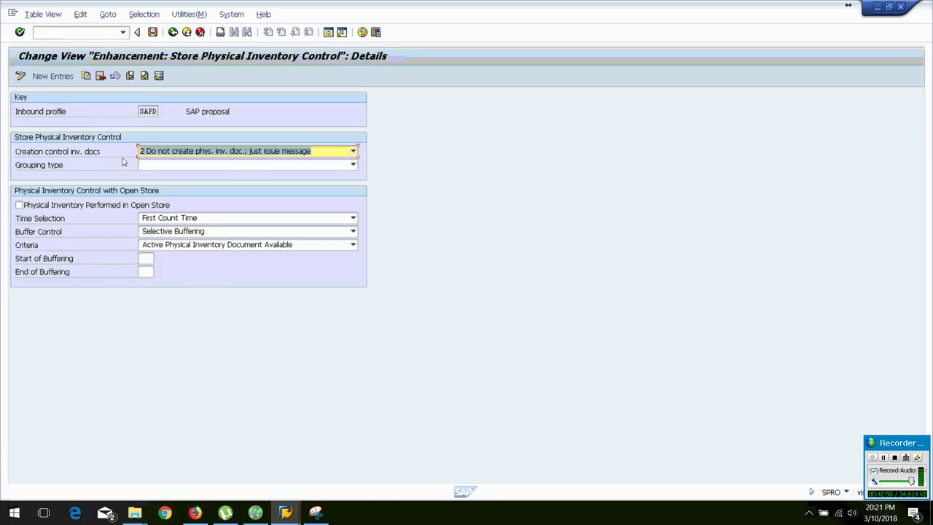
pyautogui.click(84, 158)
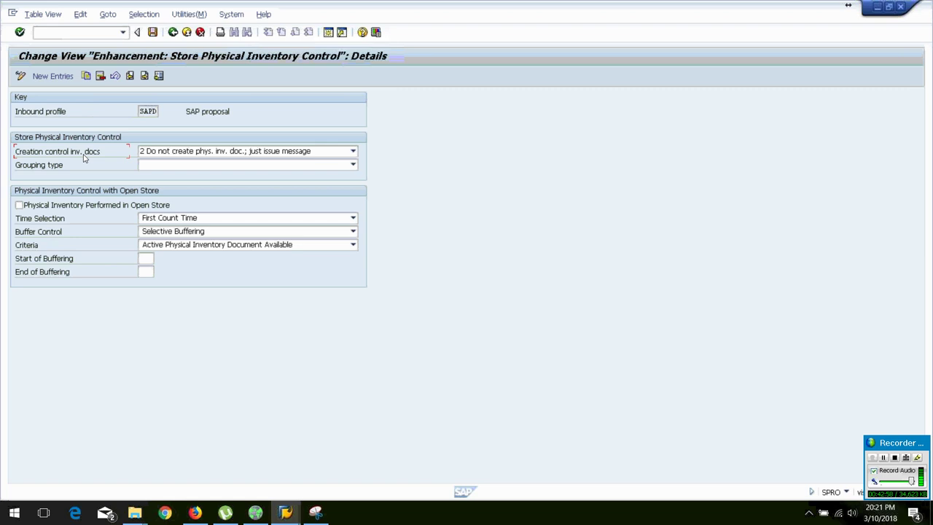
pyautogui.click(173, 33)
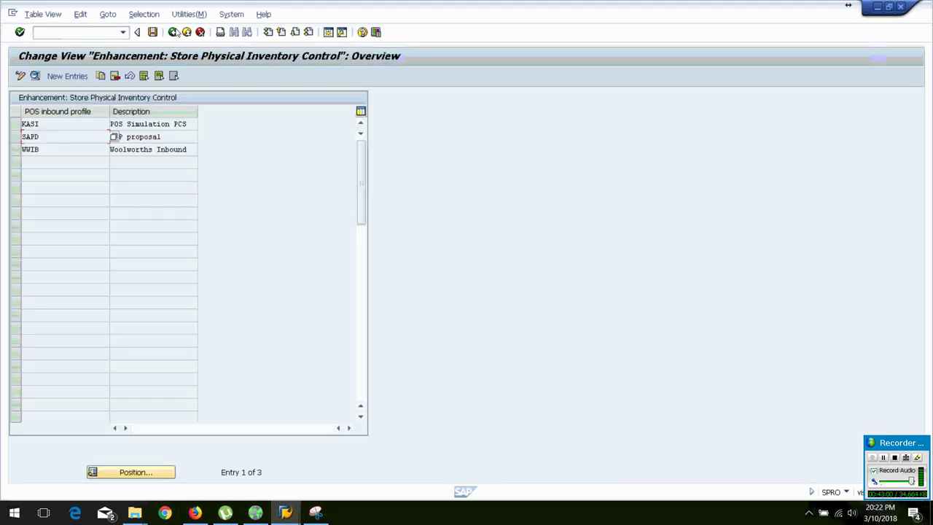
pyautogui.click(173, 33)
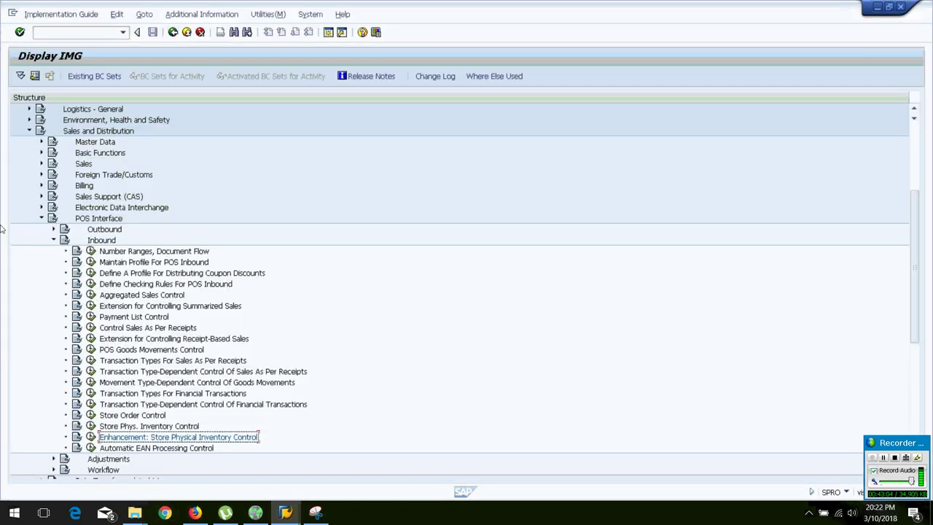
# - Collapse the Inbound customizing node and switch to the Store Change: Site General session
pyautogui.click(53, 239)
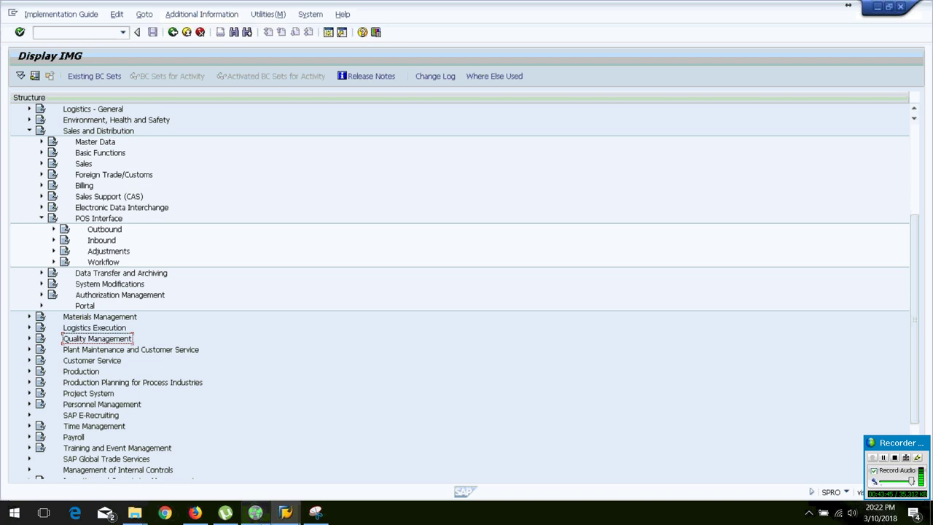
pyautogui.click(285, 514)
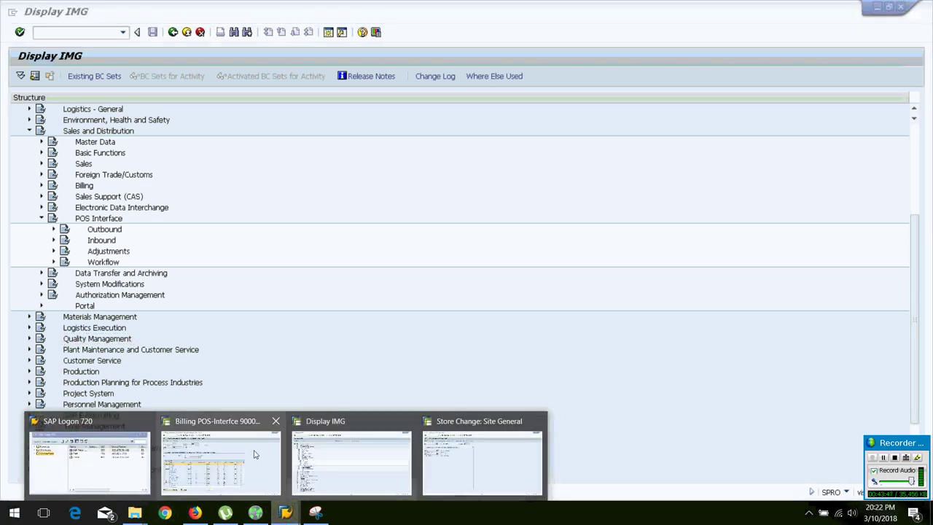
pyautogui.click(520, 481)
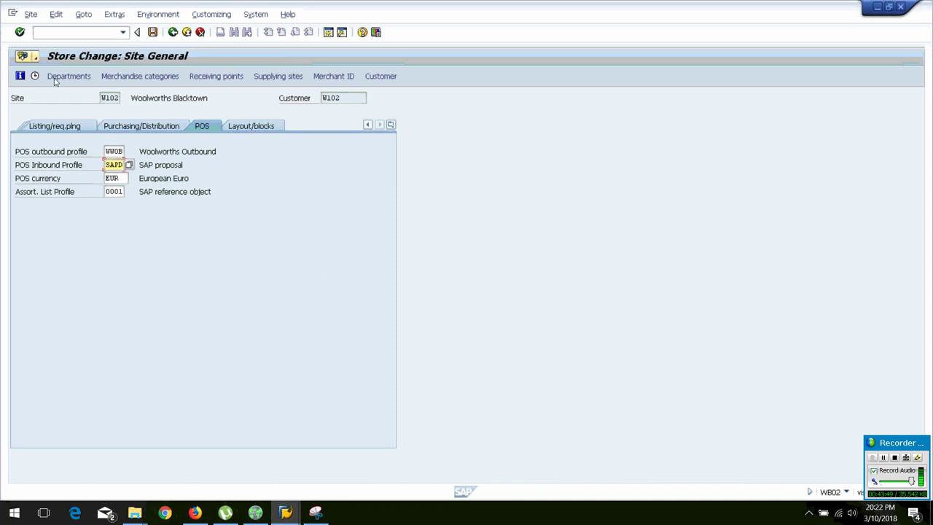
# - Leave the site maintenance transaction and open the POS Interface area menu WPOS
pyautogui.click(75, 31)
pyautogui.write('/nwb03')
pyautogui.press('Return')
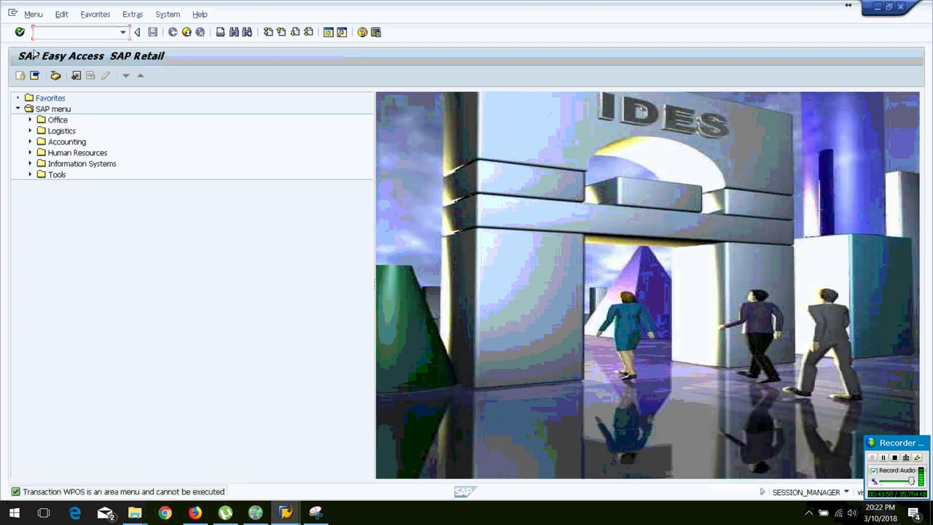
pyautogui.write('/nsd')
pyautogui.press('Return')
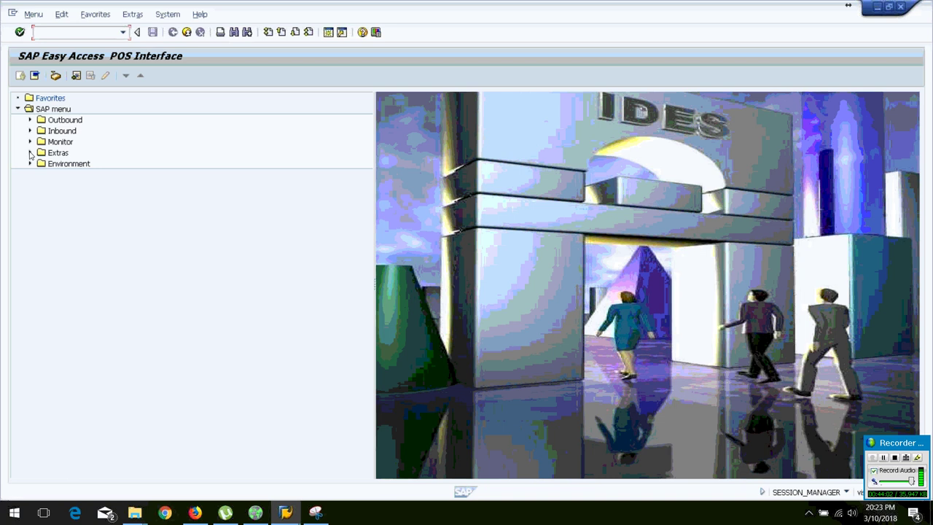
# - Expand the Simulation transactions under Extras and open the sales simulation WPUK
pyautogui.click(29, 153)
pyautogui.click(42, 174)
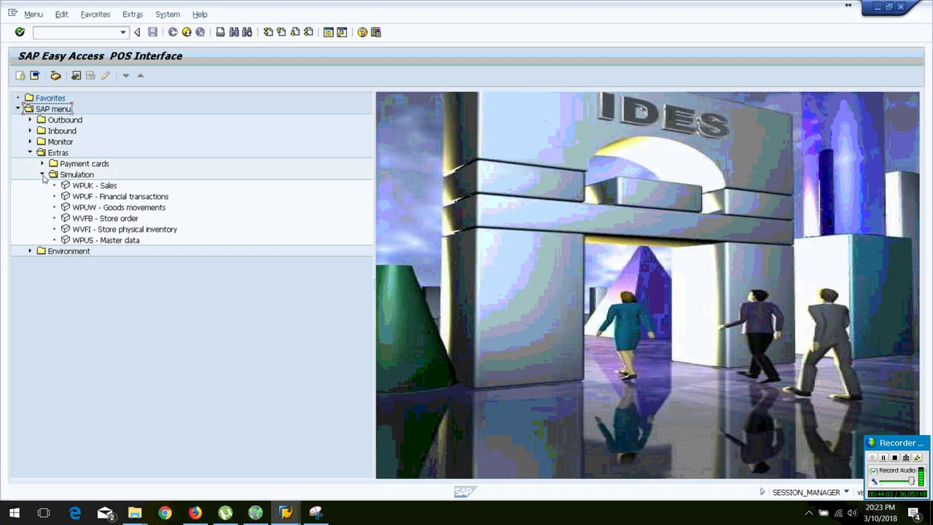
pyautogui.doubleClick(84, 188)
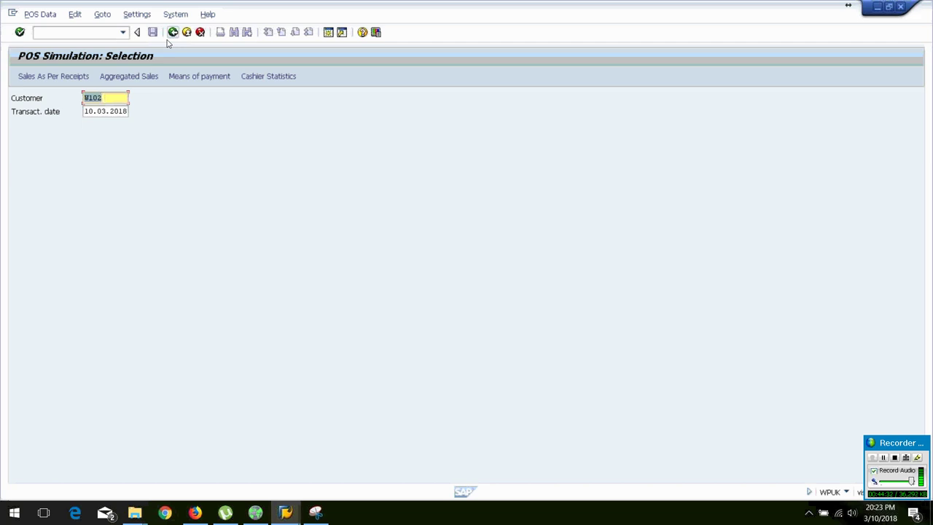
pyautogui.click(108, 101)
pyautogui.click(882, 458)
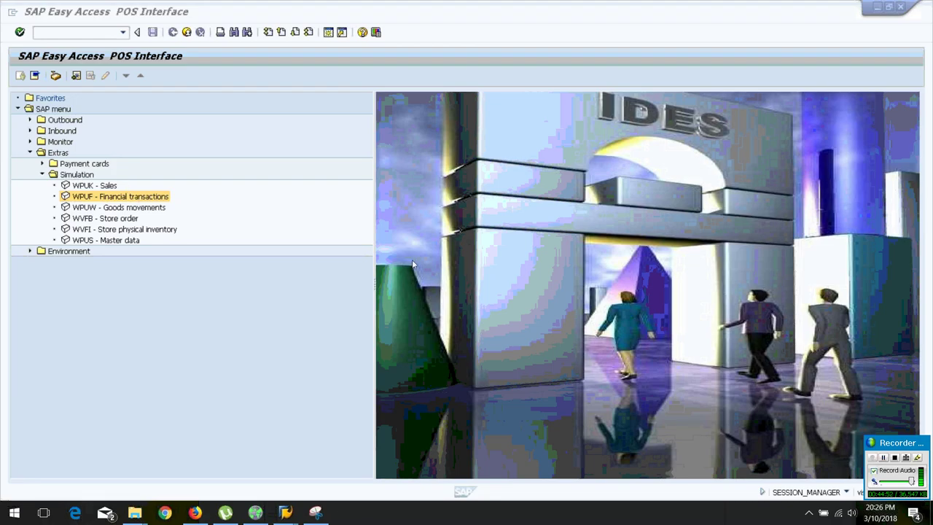
# - Open the financial transactions simulation WPUF, enter the store's customer number, and set the reference number to ref002
pyautogui.doubleClick(82, 198)
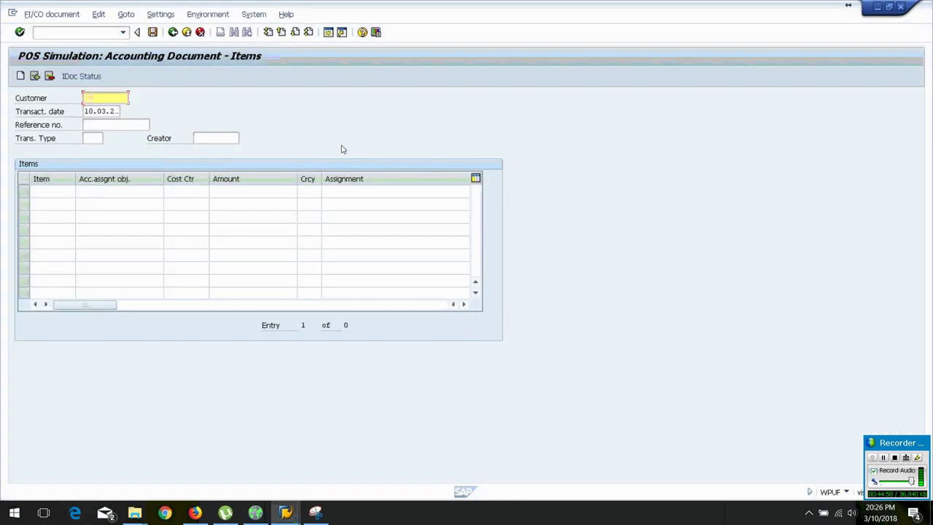
pyautogui.write('w102')
pyautogui.press('Tab')
pyautogui.press('Tab')
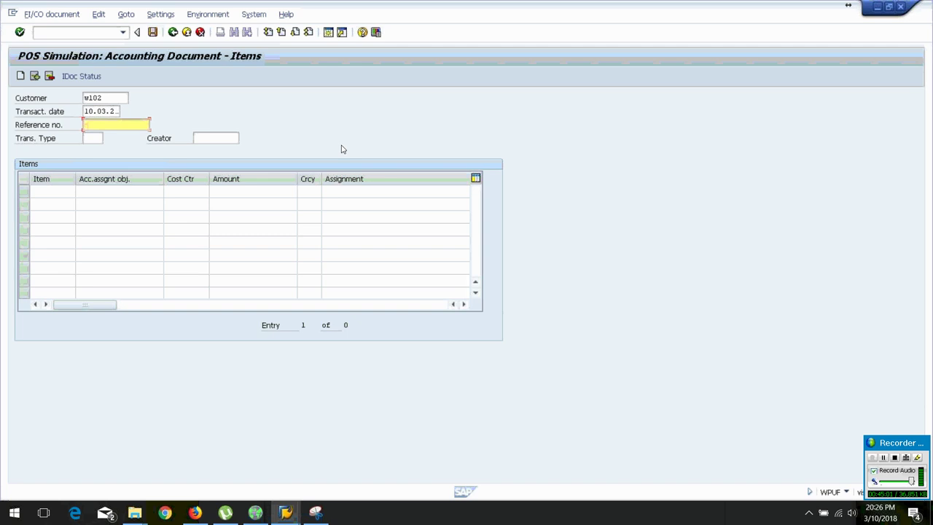
pyautogui.write('r')
pyautogui.press('Down')
pyautogui.press('Return')
pyautogui.press('Tab')
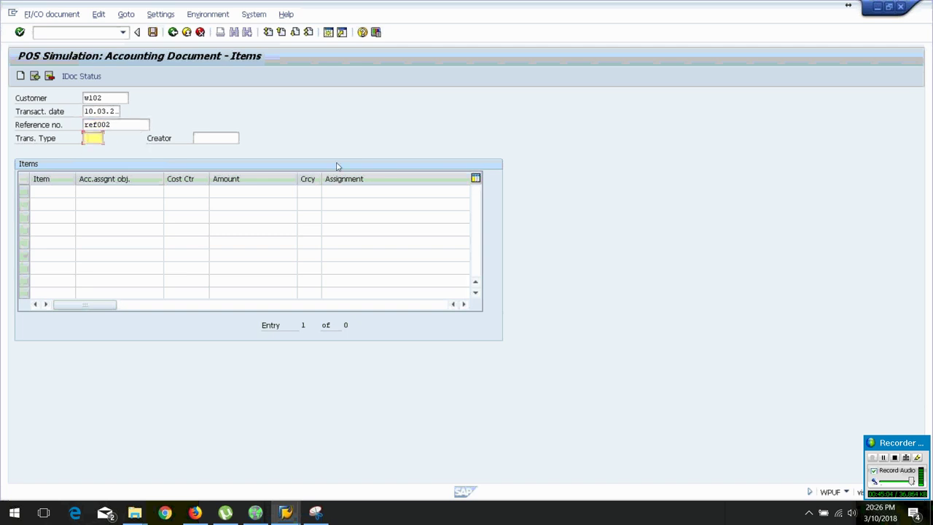
# - Consult the captured SAPD financial transaction table in Snipping Tool and set the accounting document's transaction type to ABSC
pyautogui.click(315, 513)
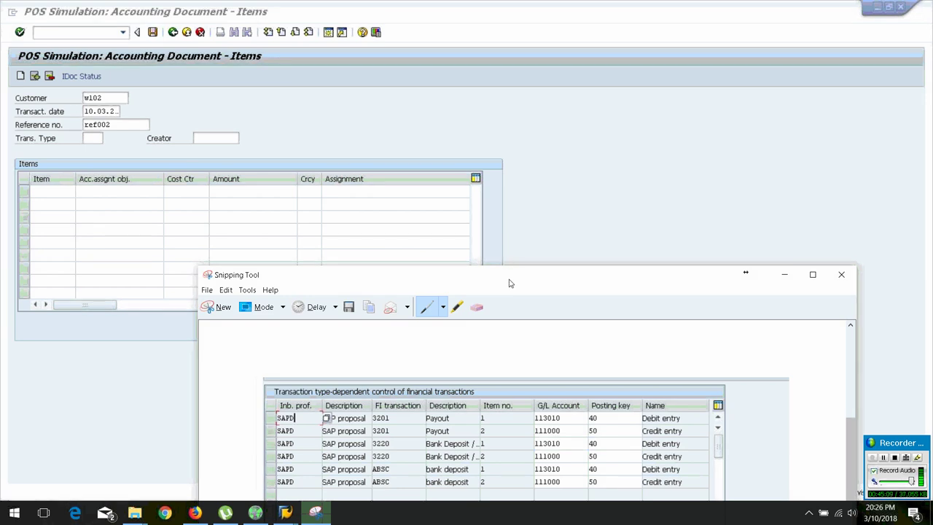
pyautogui.moveTo(510, 282); pyautogui.dragTo(512, 133)
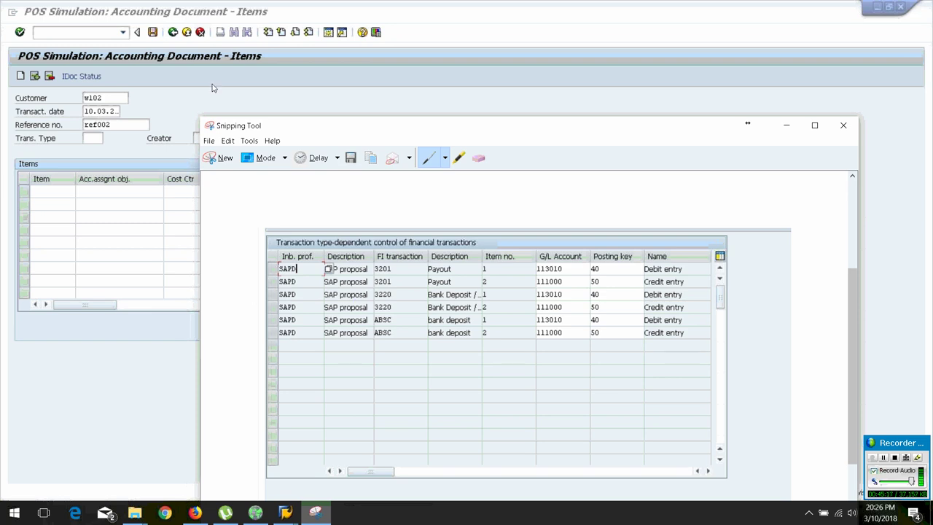
pyautogui.click(93, 139)
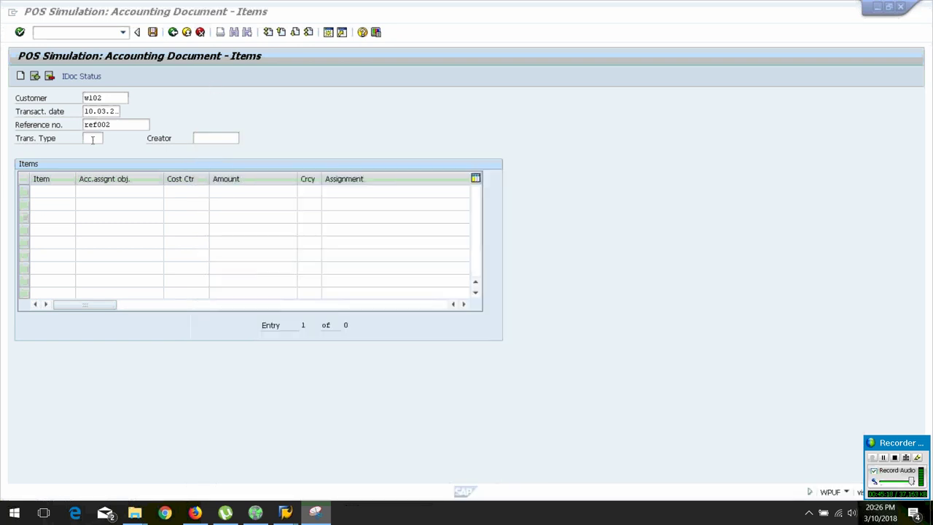
pyautogui.write('AB')
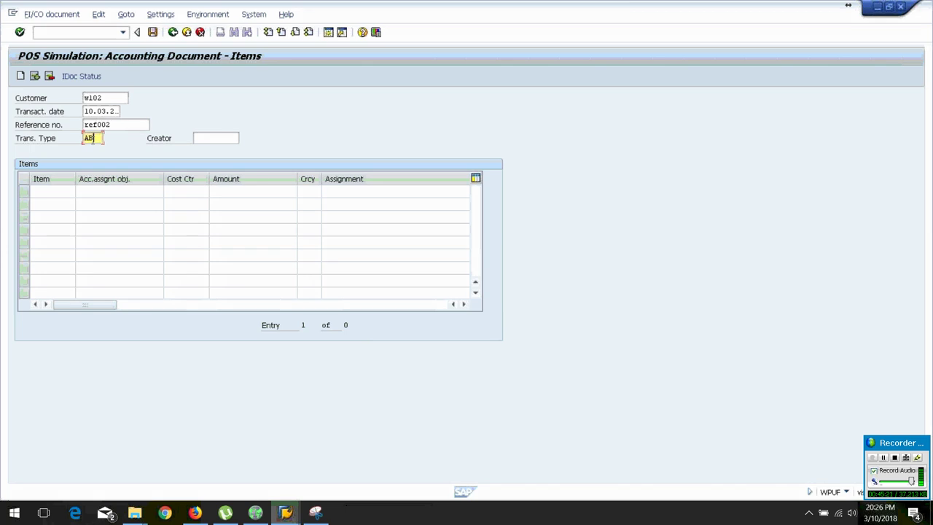
pyautogui.write('SC')
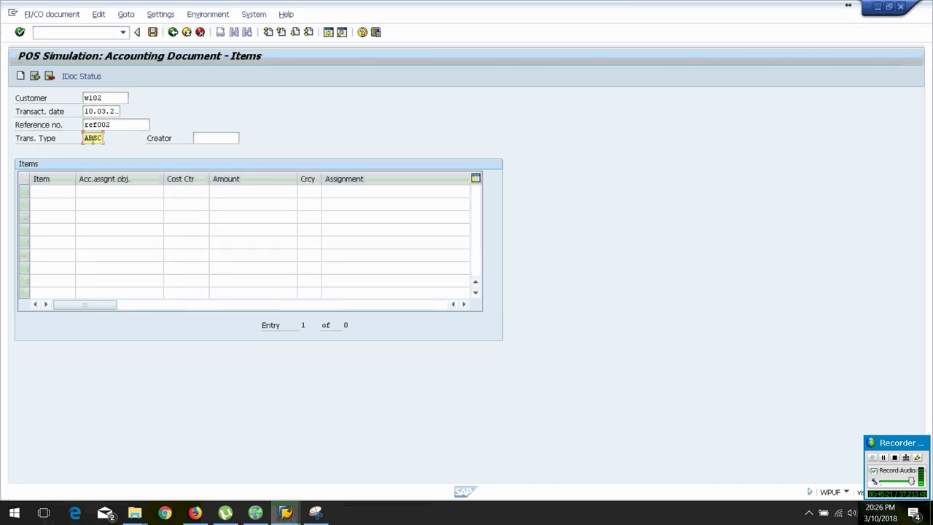
# - Consult the captured SAPD financial transaction table in Snipping Tool and enter item 1 with account assignment object 113010
pyautogui.click(315, 514)
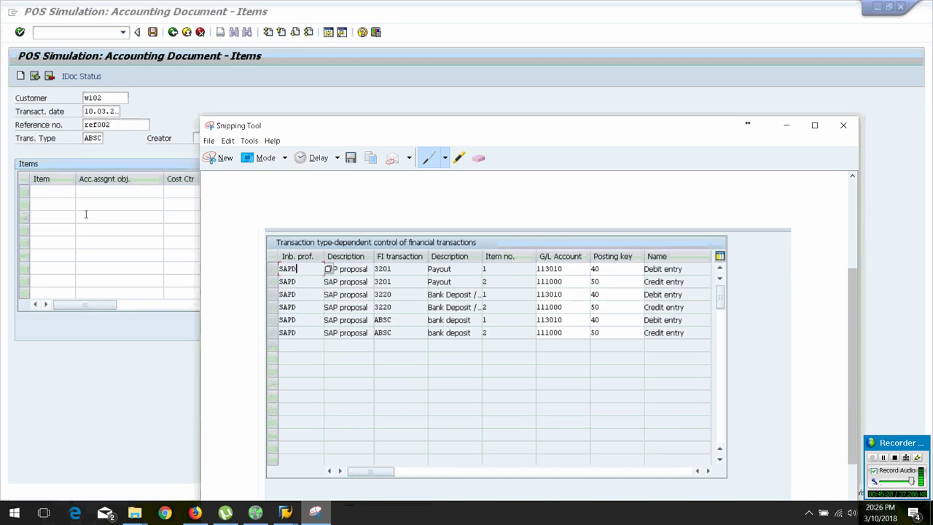
pyautogui.click(55, 189)
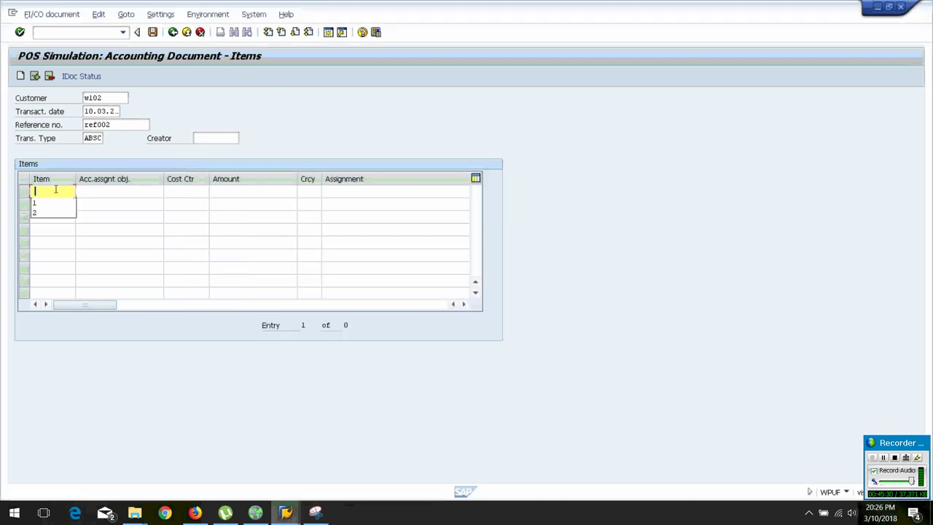
pyautogui.write('1')
pyautogui.press('Tab')
pyautogui.write('11')
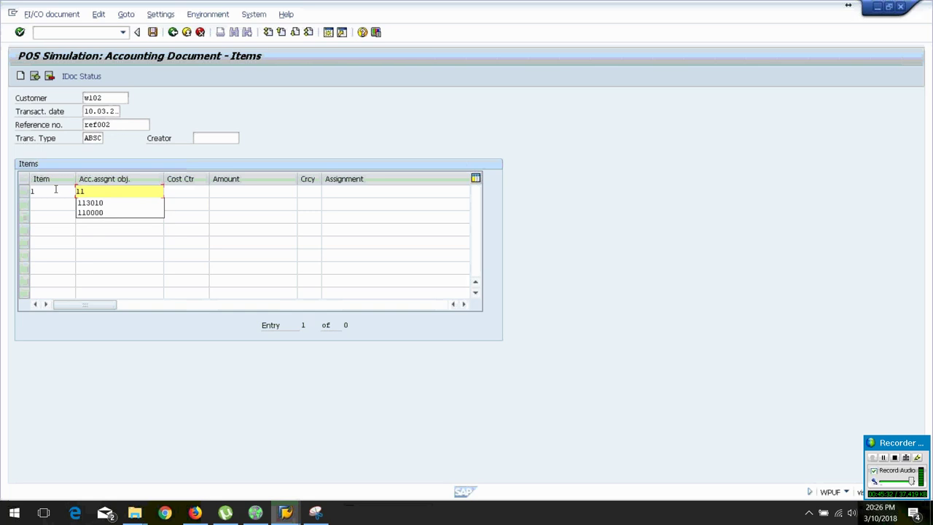
pyautogui.press('Down')
pyautogui.press('Return')
pyautogui.press('Tab')
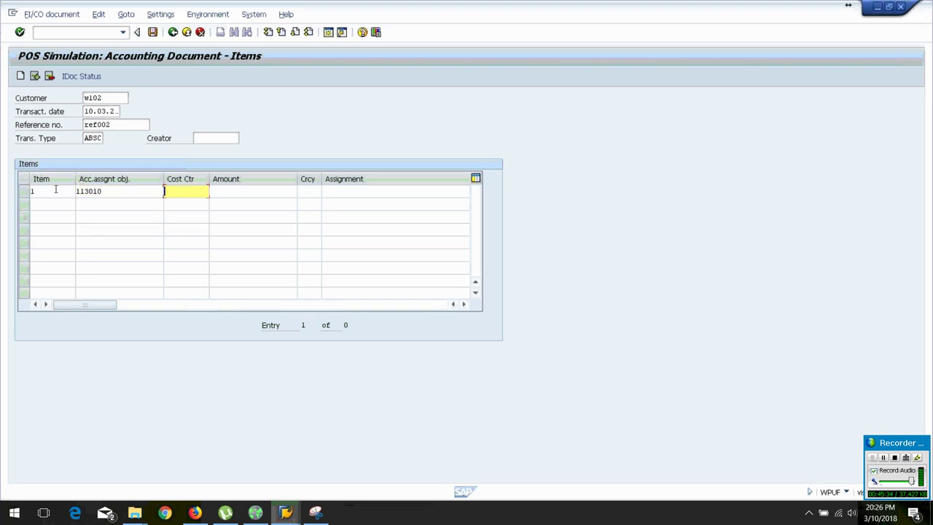
# - Complete item 1 with cost center W102 and an amount of 40 EUR
pyautogui.write('W102')
pyautogui.press('Tab')
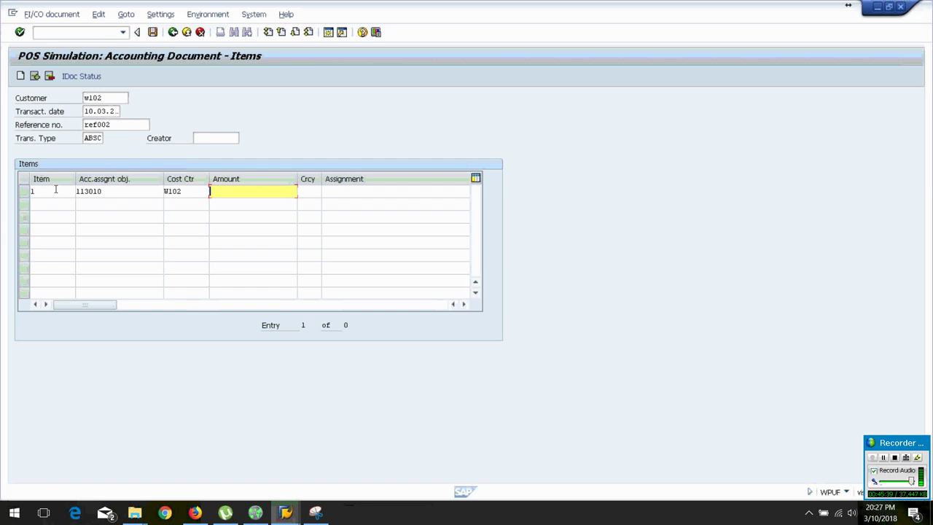
pyautogui.write('40')
pyautogui.press('Tab')
pyautogui.write('eur')
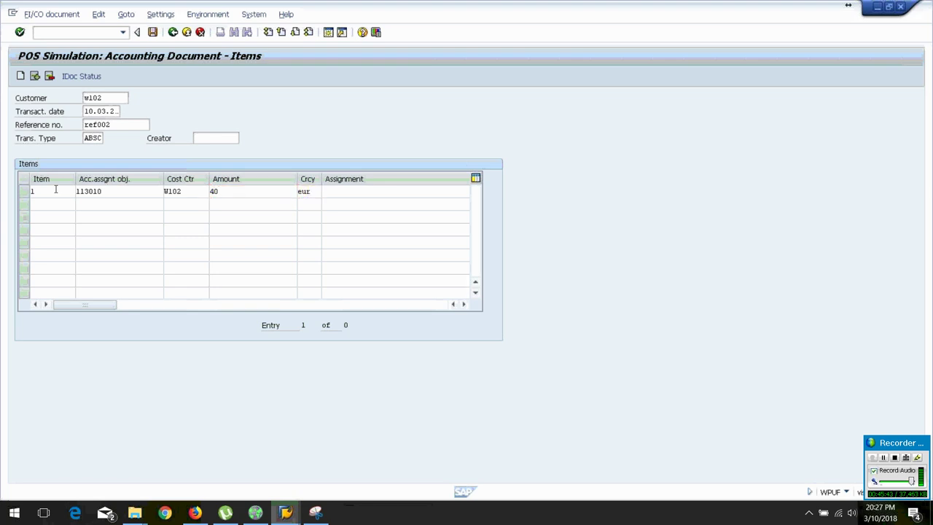
pyautogui.press('Return')
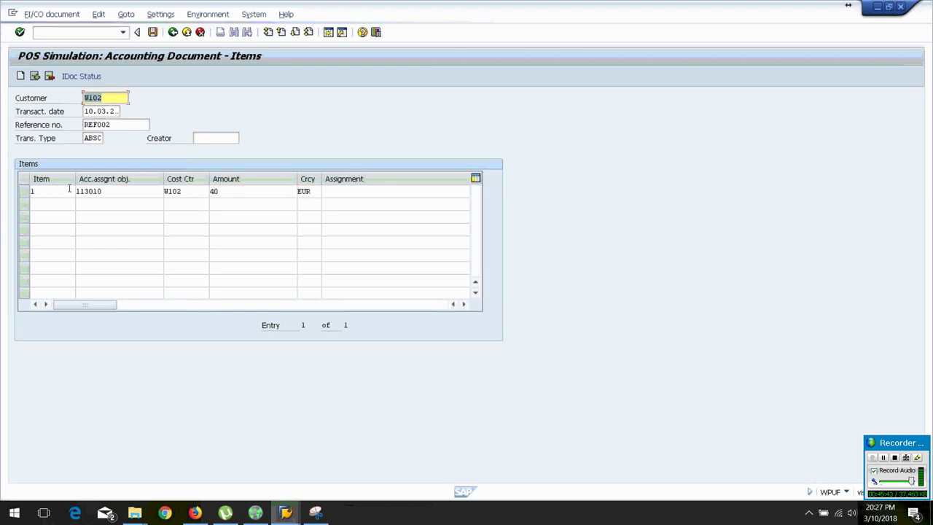
# - Set the accounting document's creator to ISR2 and save the document
pyautogui.click(218, 137)
pyautogui.write('isr2')
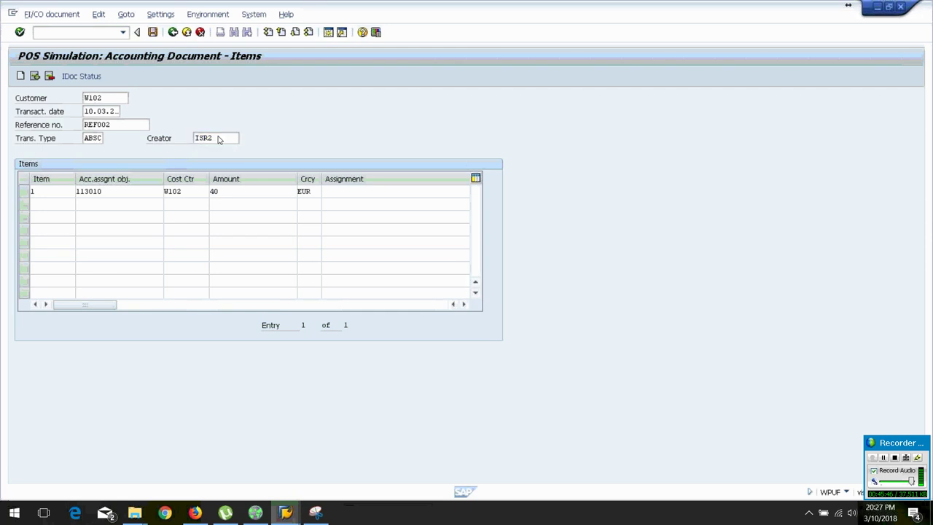
pyautogui.press('Return')
pyautogui.click(152, 31)
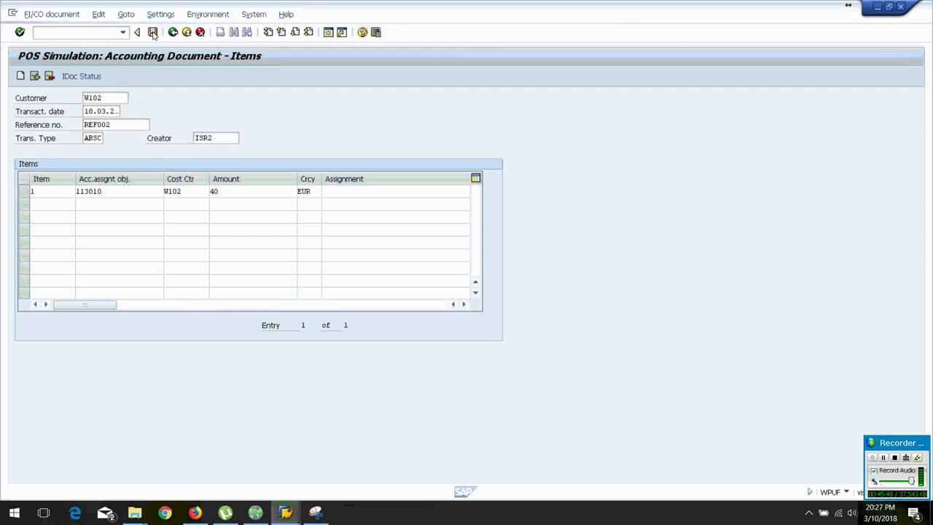
# - Check the posted document's IDoc status message against the G/L accounts in the captured SAPD table in Snipping Tool
pyautogui.click(79, 78)
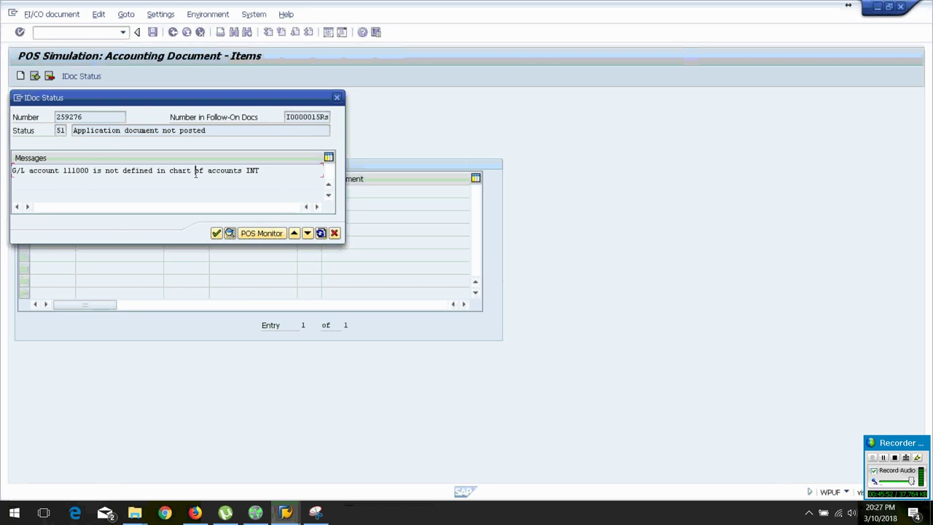
pyautogui.moveTo(185, 96); pyautogui.dragTo(431, 96)
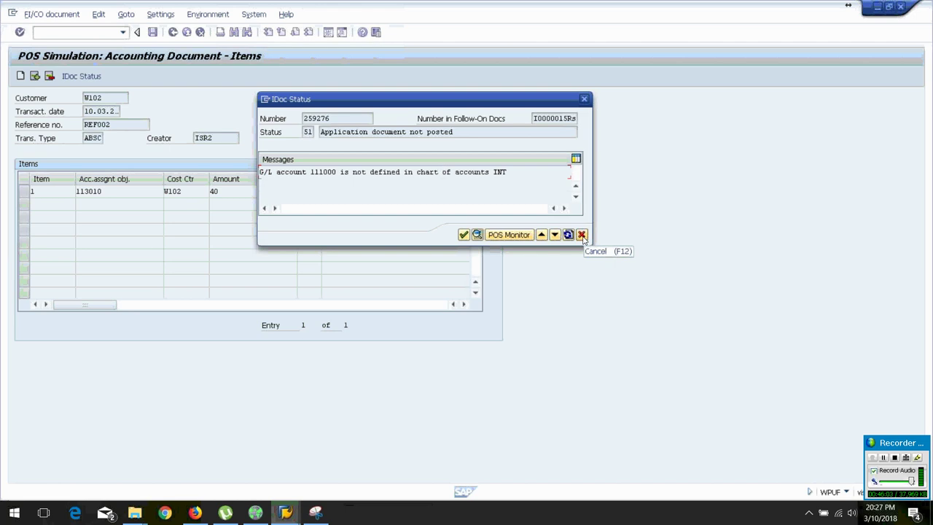
pyautogui.click(316, 511)
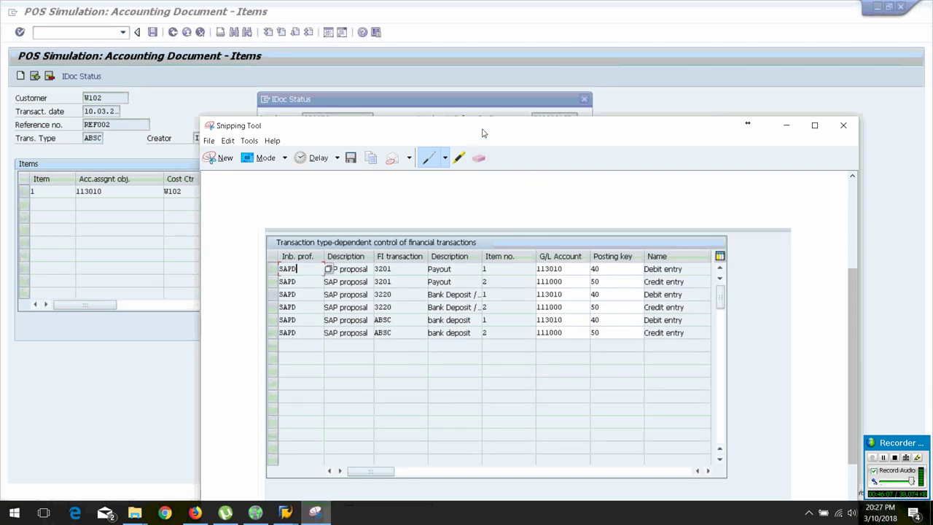
pyautogui.moveTo(478, 131); pyautogui.dragTo(430, 214)
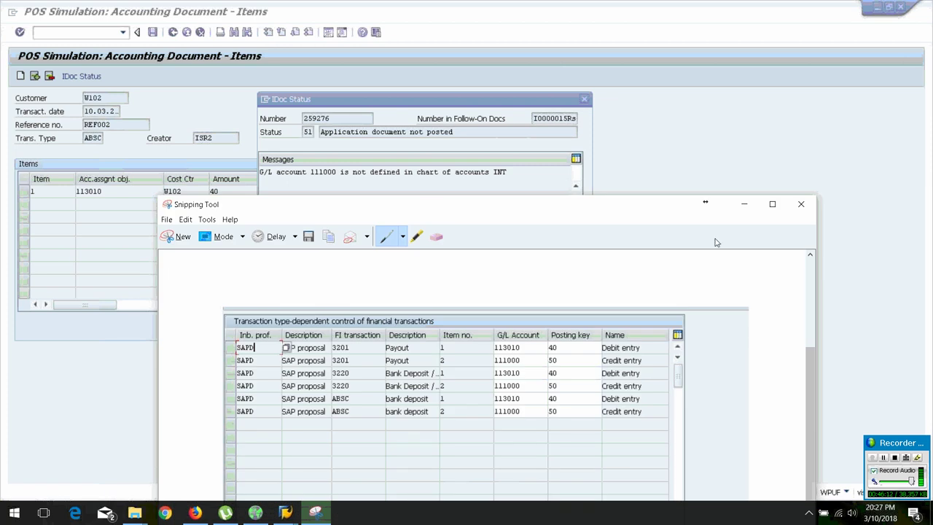
pyautogui.click(752, 211)
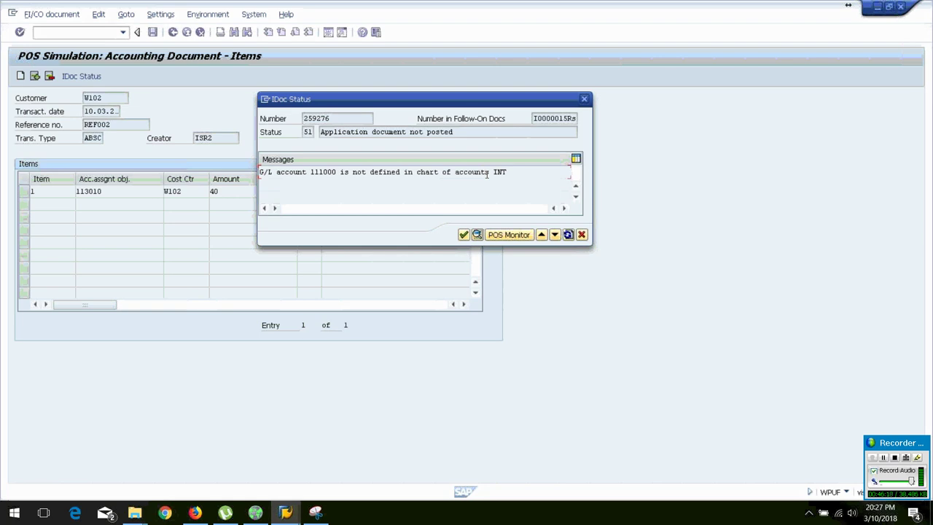
pyautogui.click(486, 172)
pyautogui.click(581, 235)
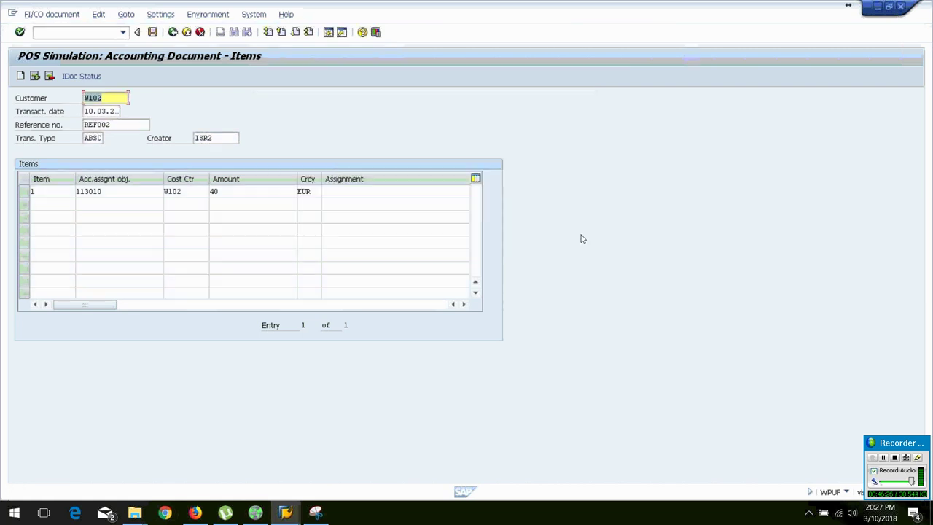
# - Leave the financial transactions simulation, discarding its data, and collapse the Simulation and Extras folders
pyautogui.click(174, 33)
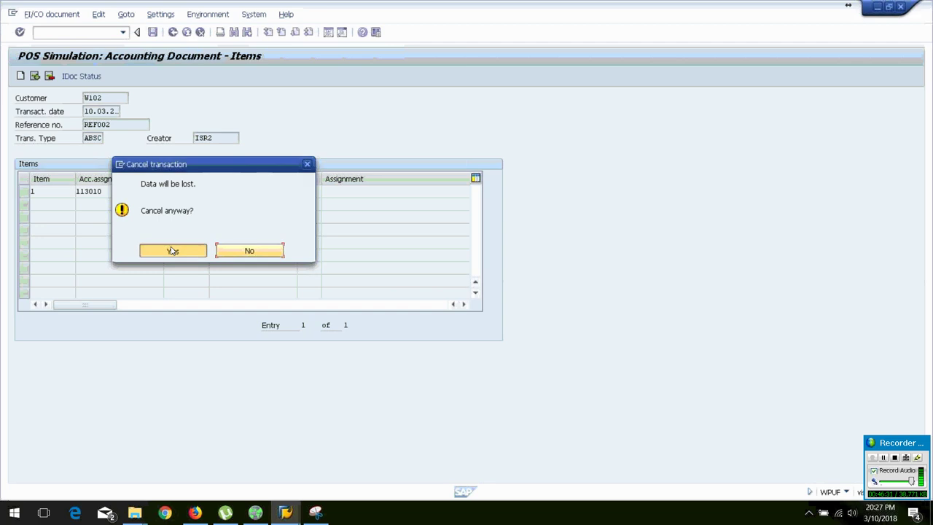
pyautogui.click(173, 251)
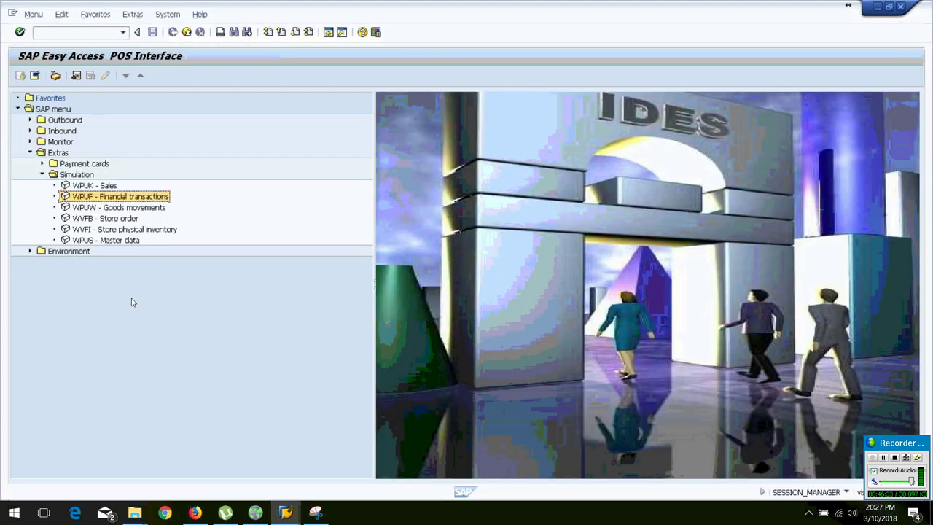
pyautogui.click(42, 174)
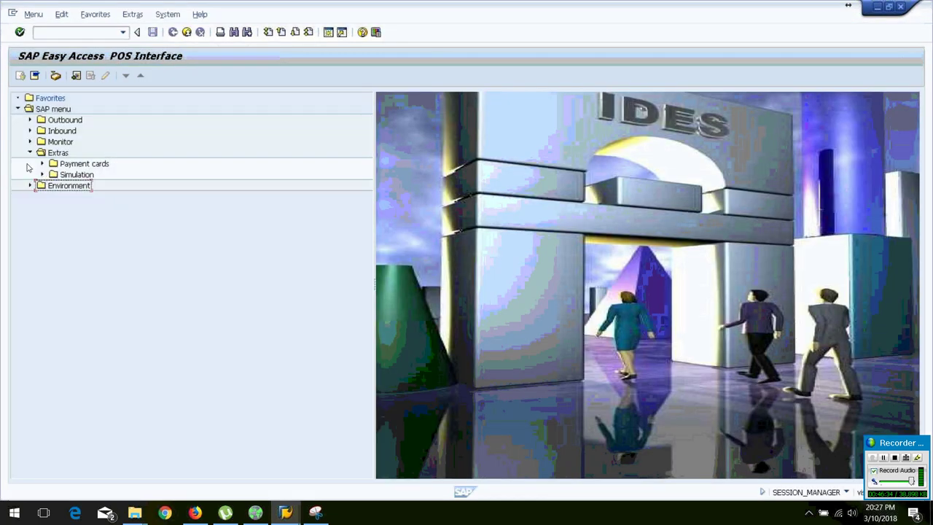
pyautogui.click(29, 153)
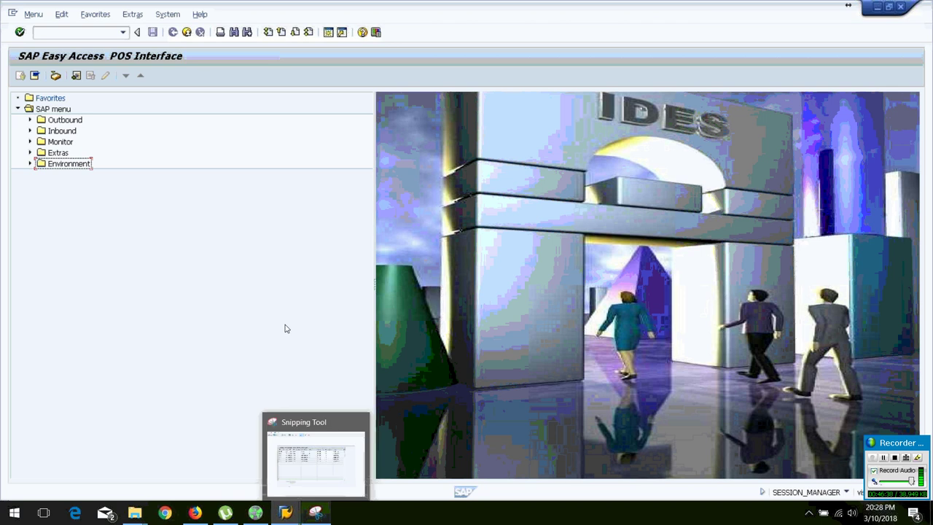
# - Switch to the Display IMG session to view the POS Interface customizing structure under Sales and Distribution
pyautogui.click(283, 511)
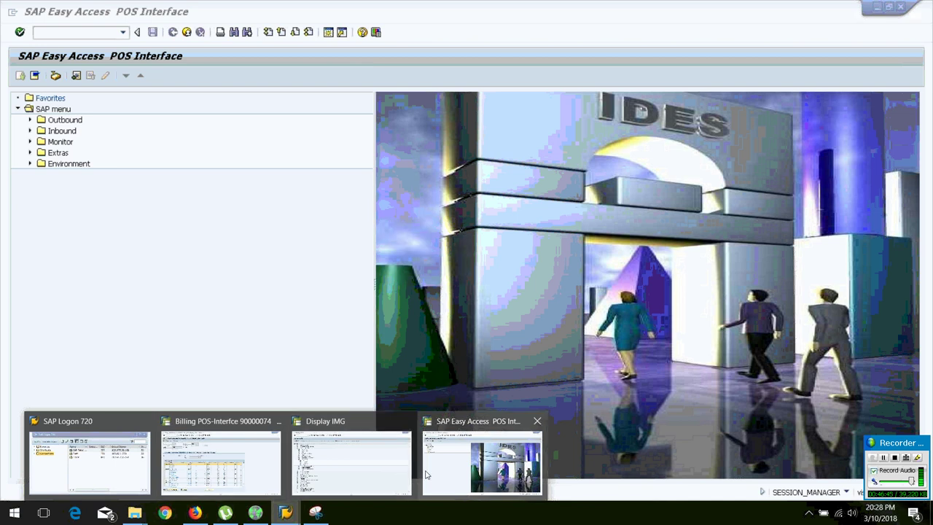
pyautogui.click(356, 461)
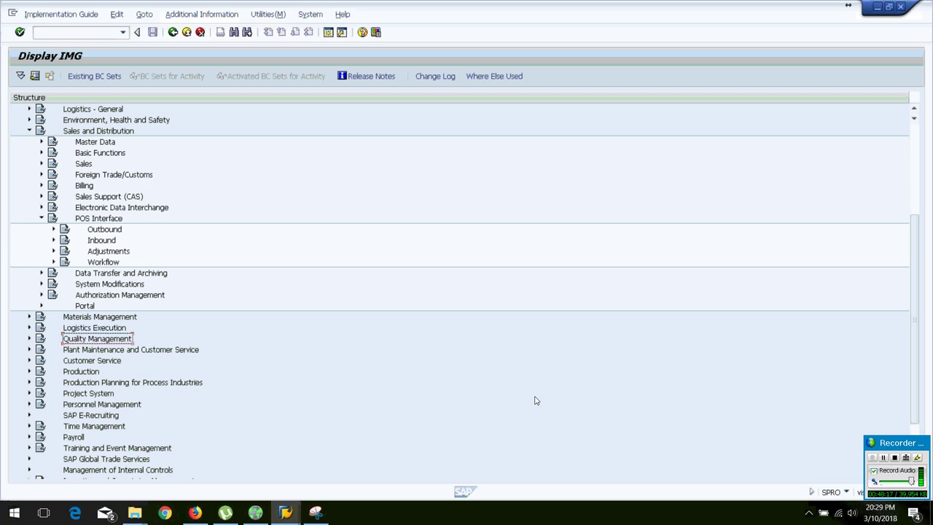
pyautogui.moveTo(872, 517)
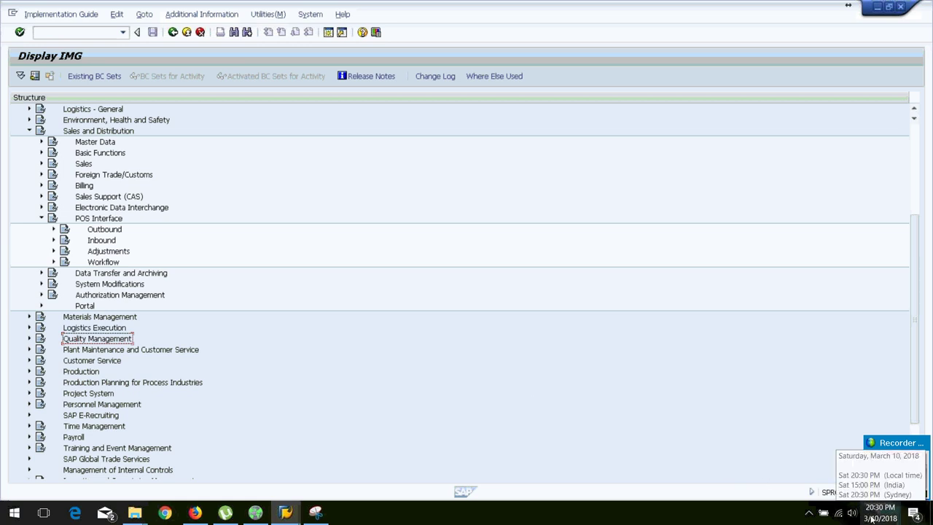